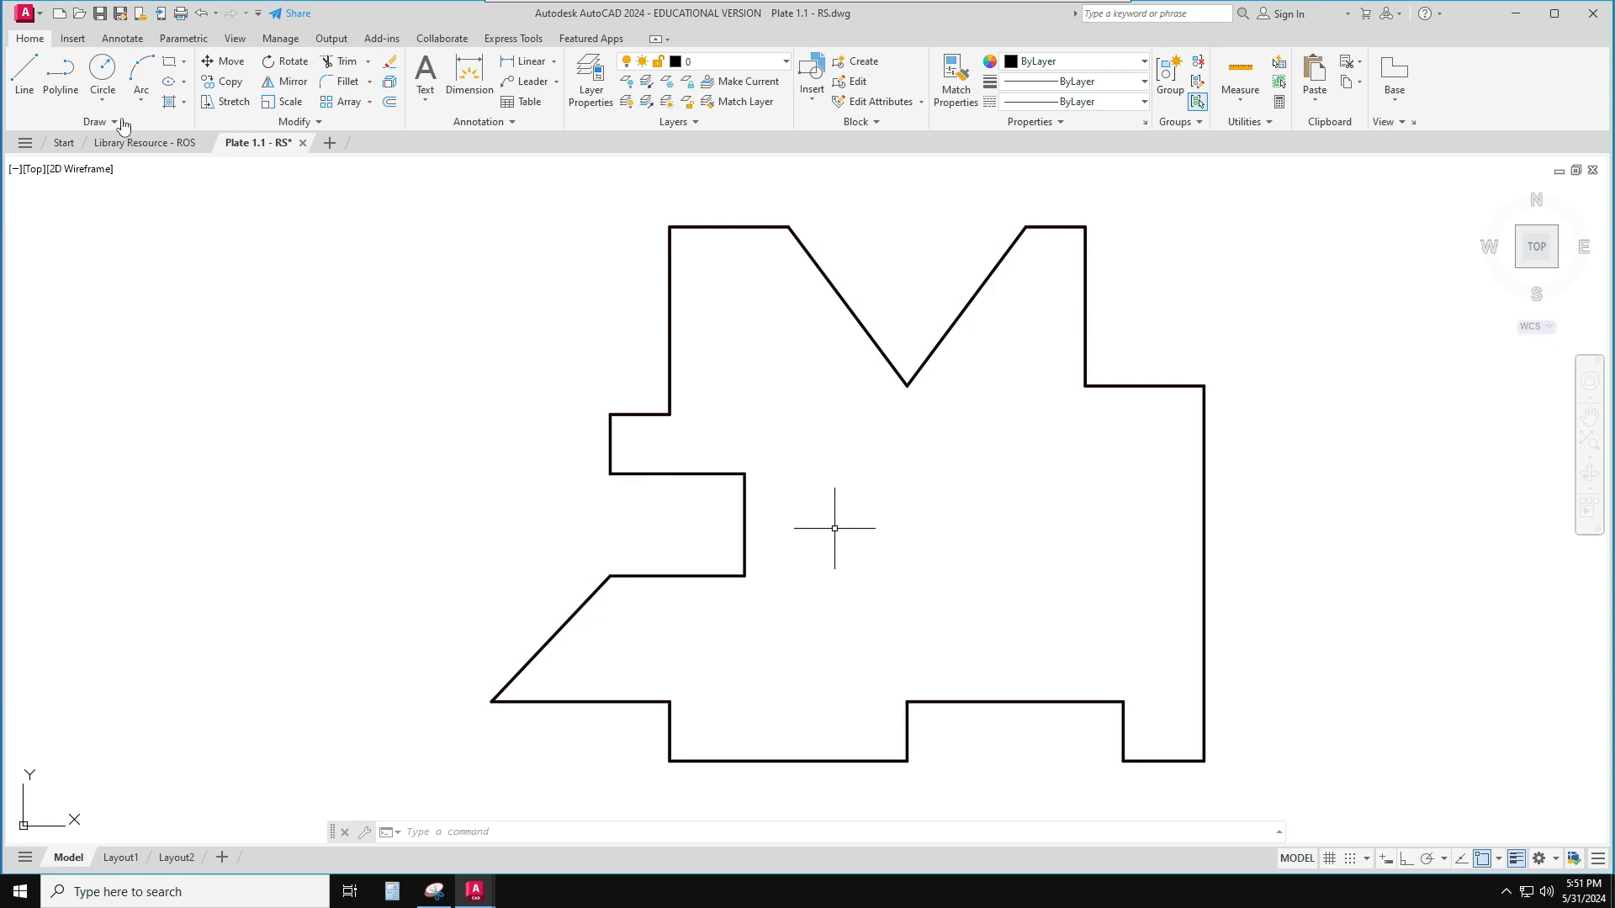
Start saving a copy of the drawing, choosing the 301 Summer 2024 folder on the instructor network drive as the location
{"action": "left_click", "coordinate": [26, 14]}
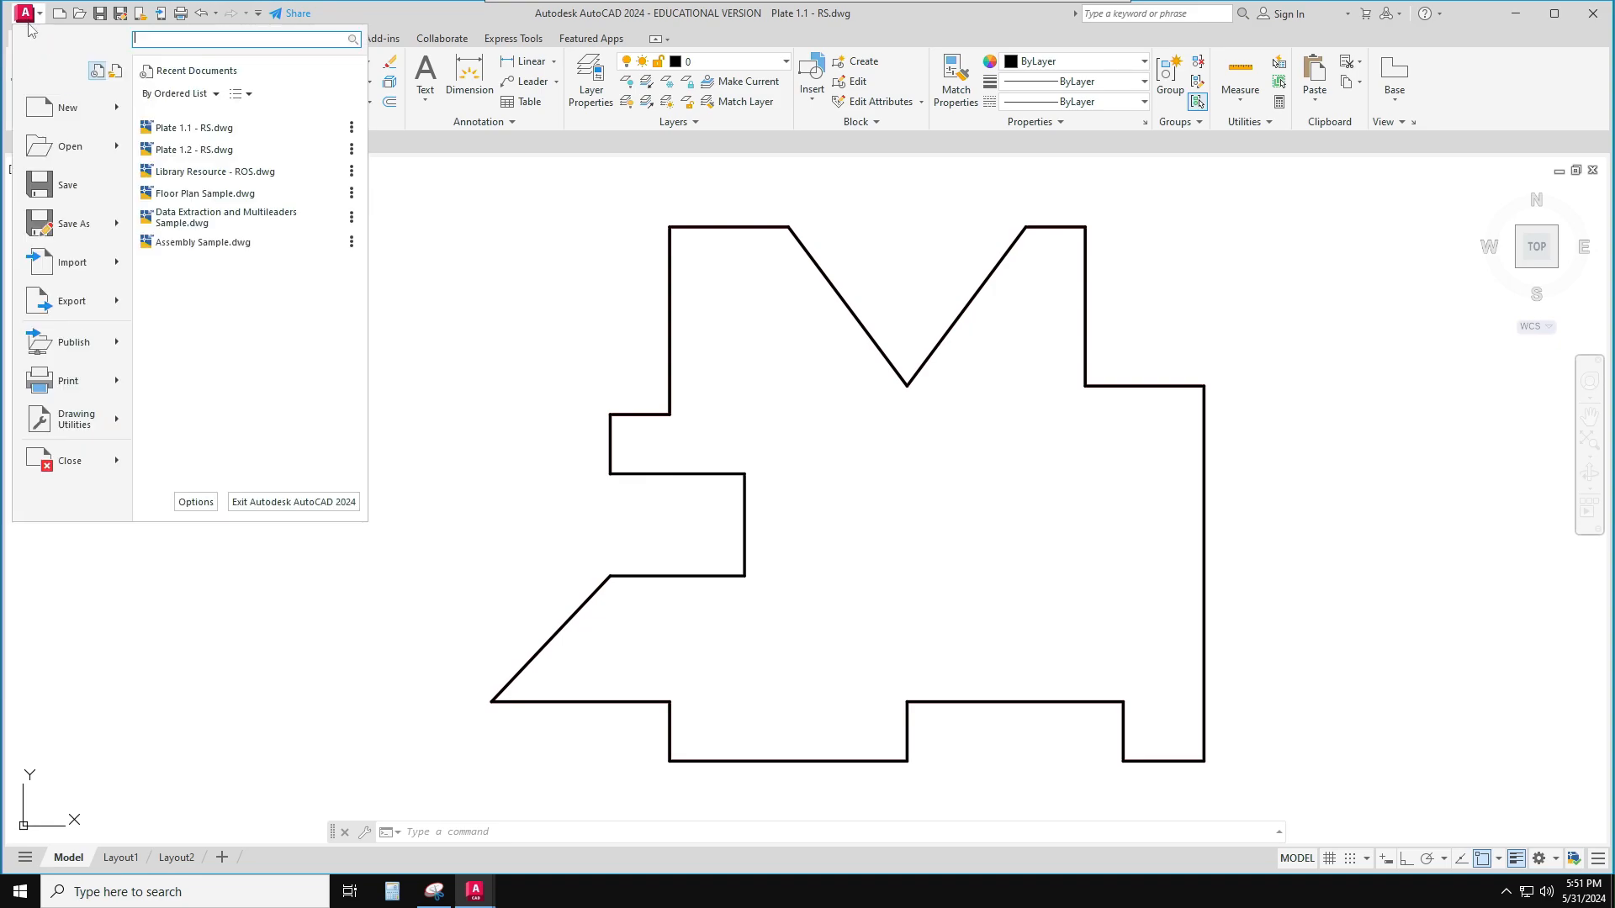
{"action": "left_click", "coordinate": [71, 223]}
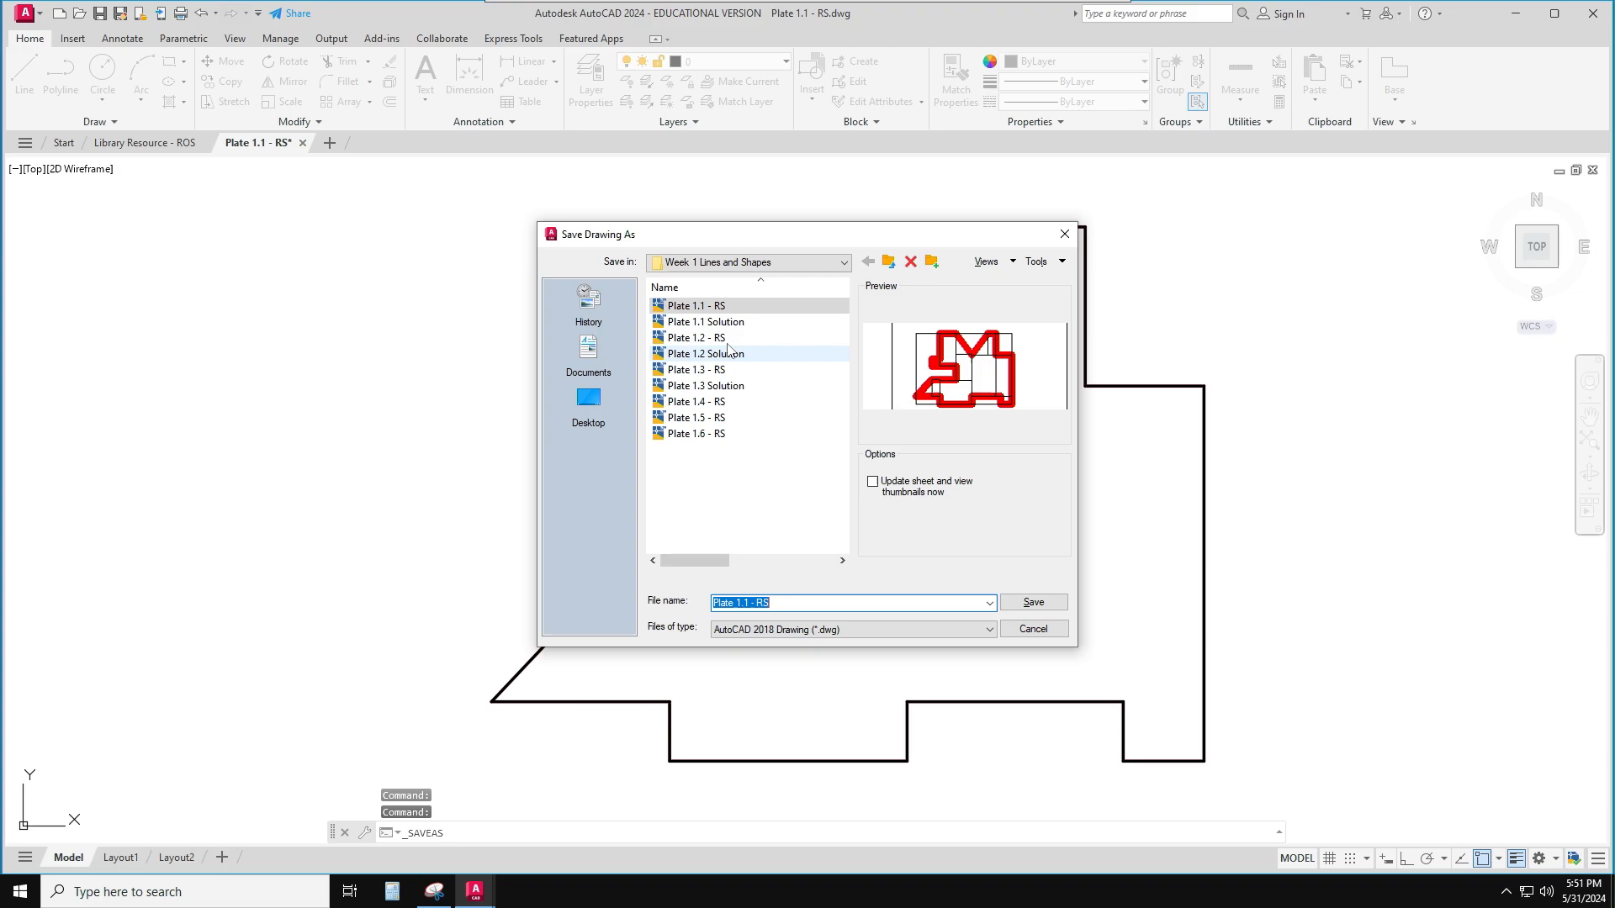
{"action": "left_click", "coordinate": [843, 263]}
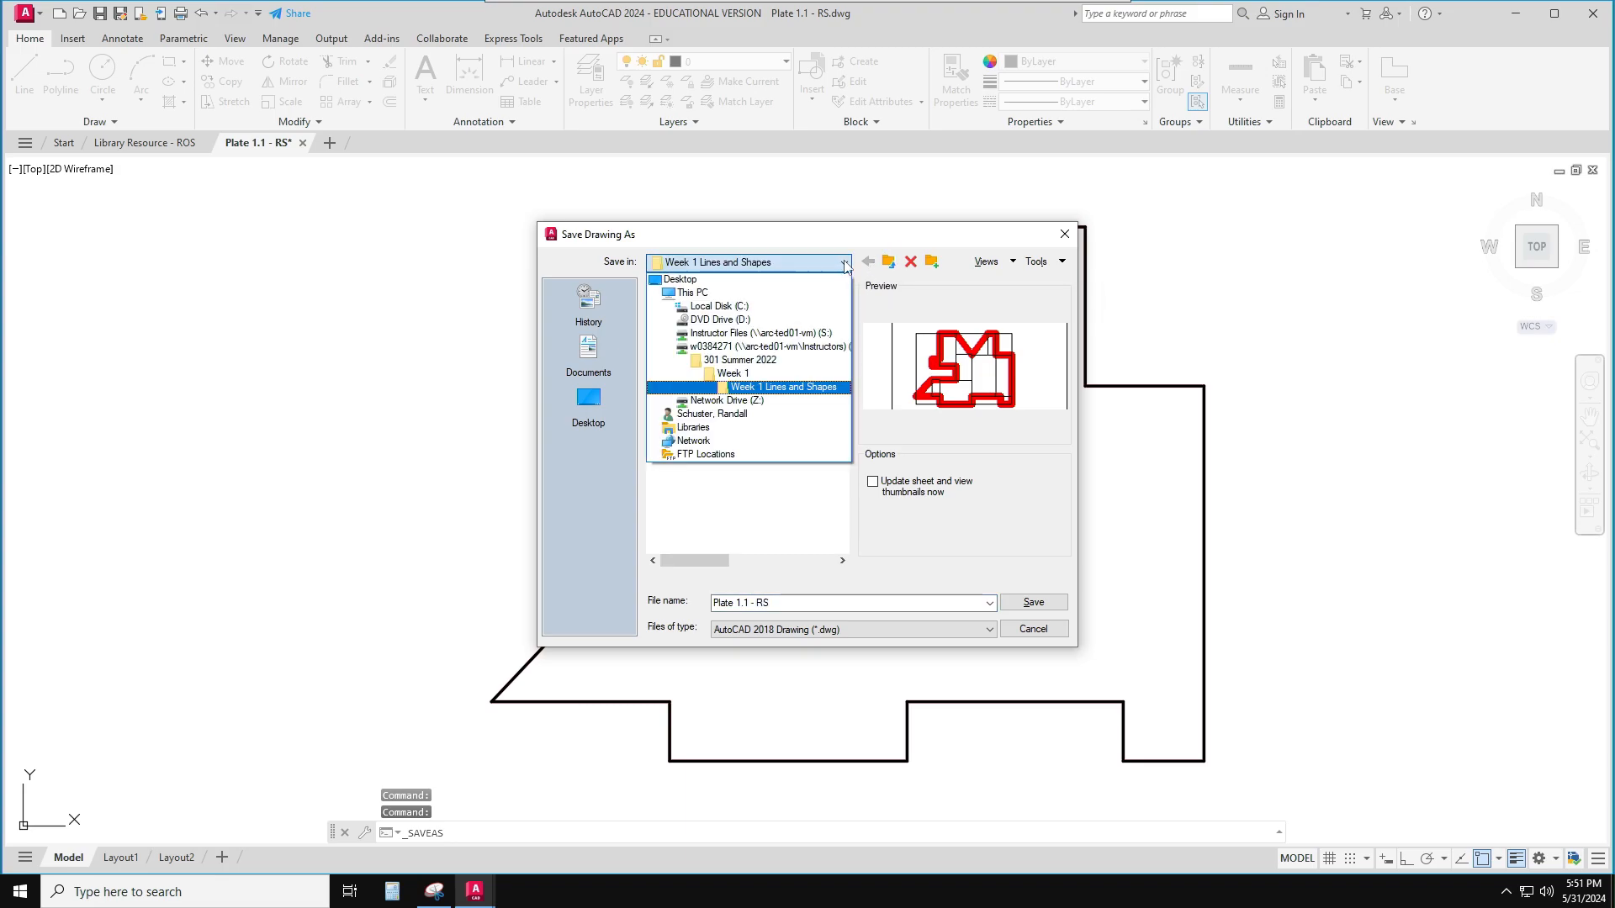
{"action": "left_click", "coordinate": [747, 346]}
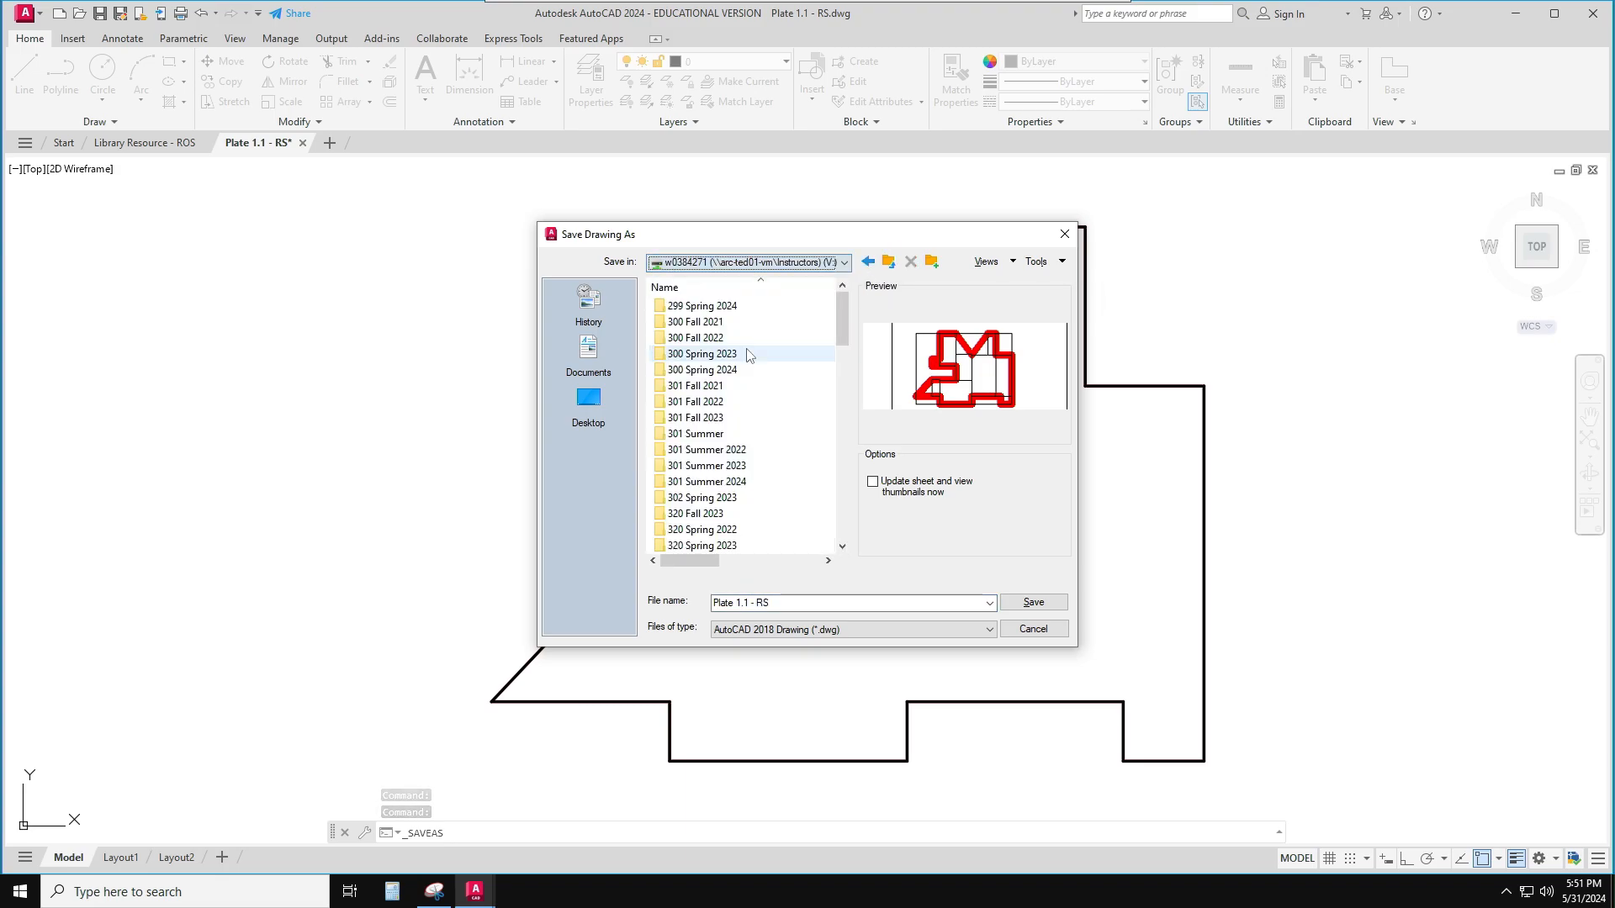
{"action": "double_click", "coordinate": [707, 482]}
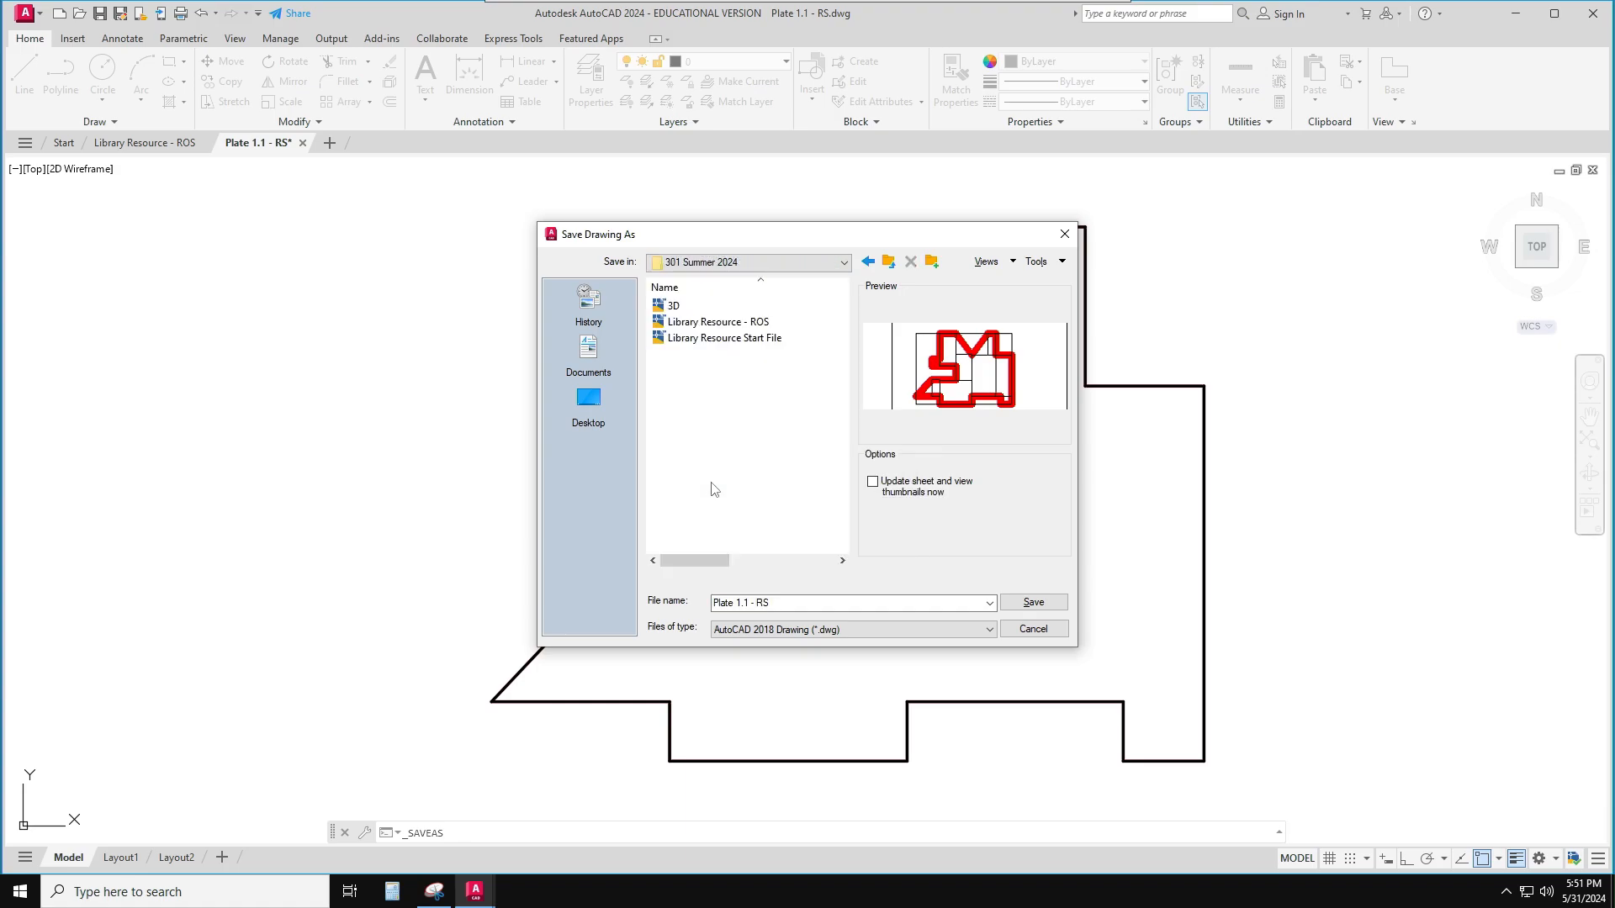
Create a new folder named "Section 1" inside 301 Summer 2024 and open it as the save location
{"action": "left_click", "coordinate": [931, 262]}
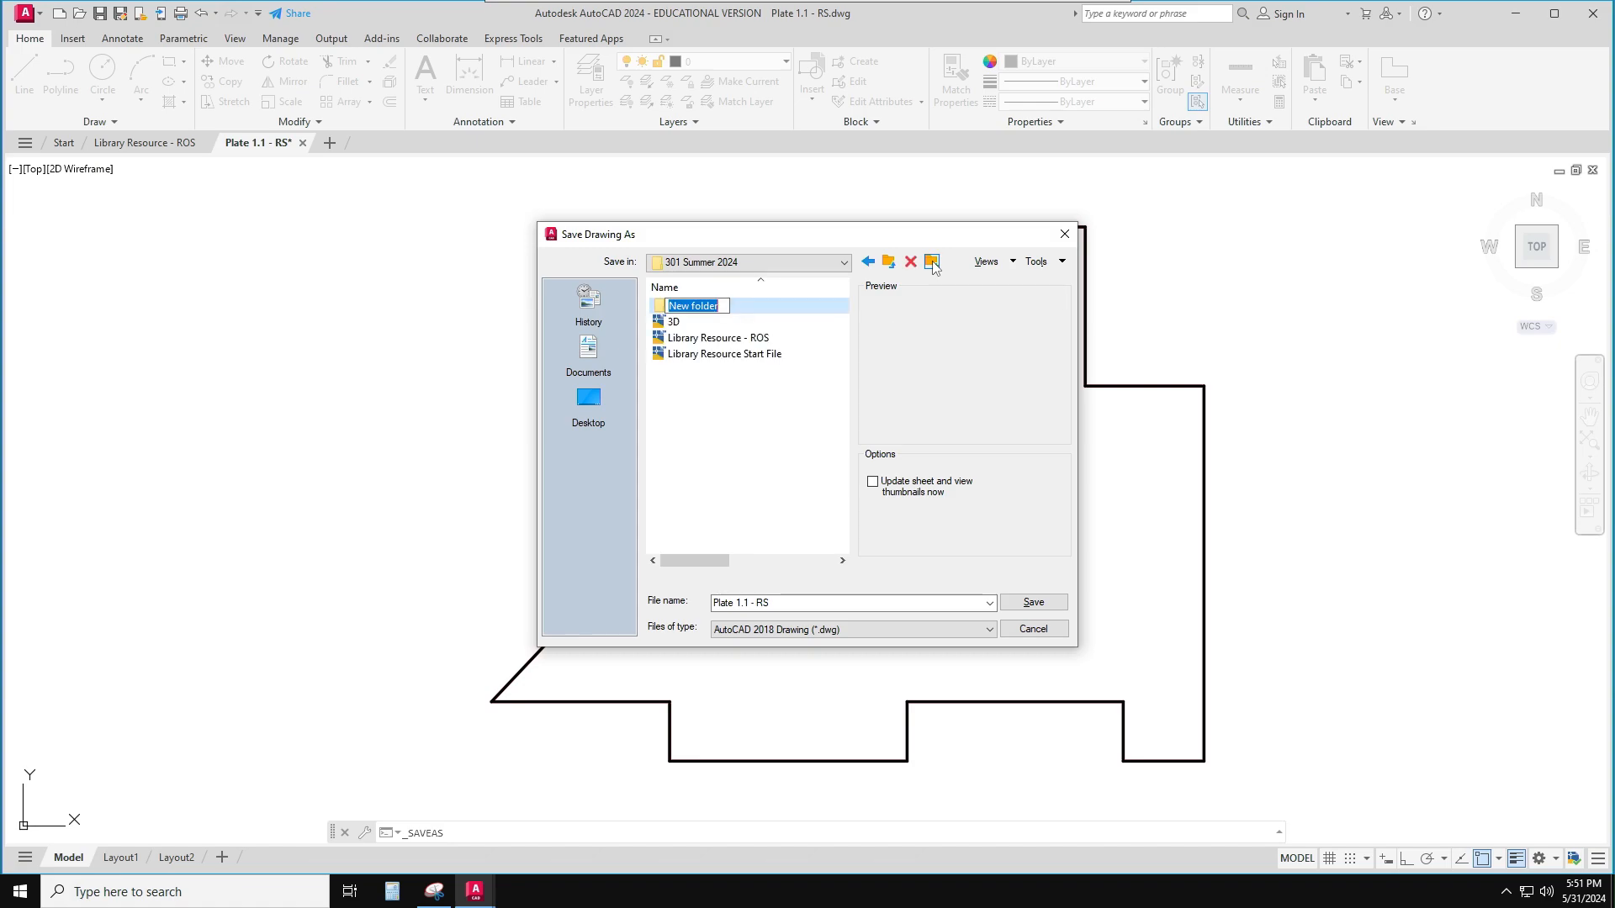
{"action": "type", "text": "sECTION"}
{"action": "key", "text": "BackSpace"}
{"action": "key", "text": "BackSpace"}
{"action": "key", "text": "BackSpace"}
{"action": "key", "text": "BackSpace"}
{"action": "key", "text": "BackSpace"}
{"action": "key", "text": "BackSpace"}
{"action": "key", "text": "BackSpace"}
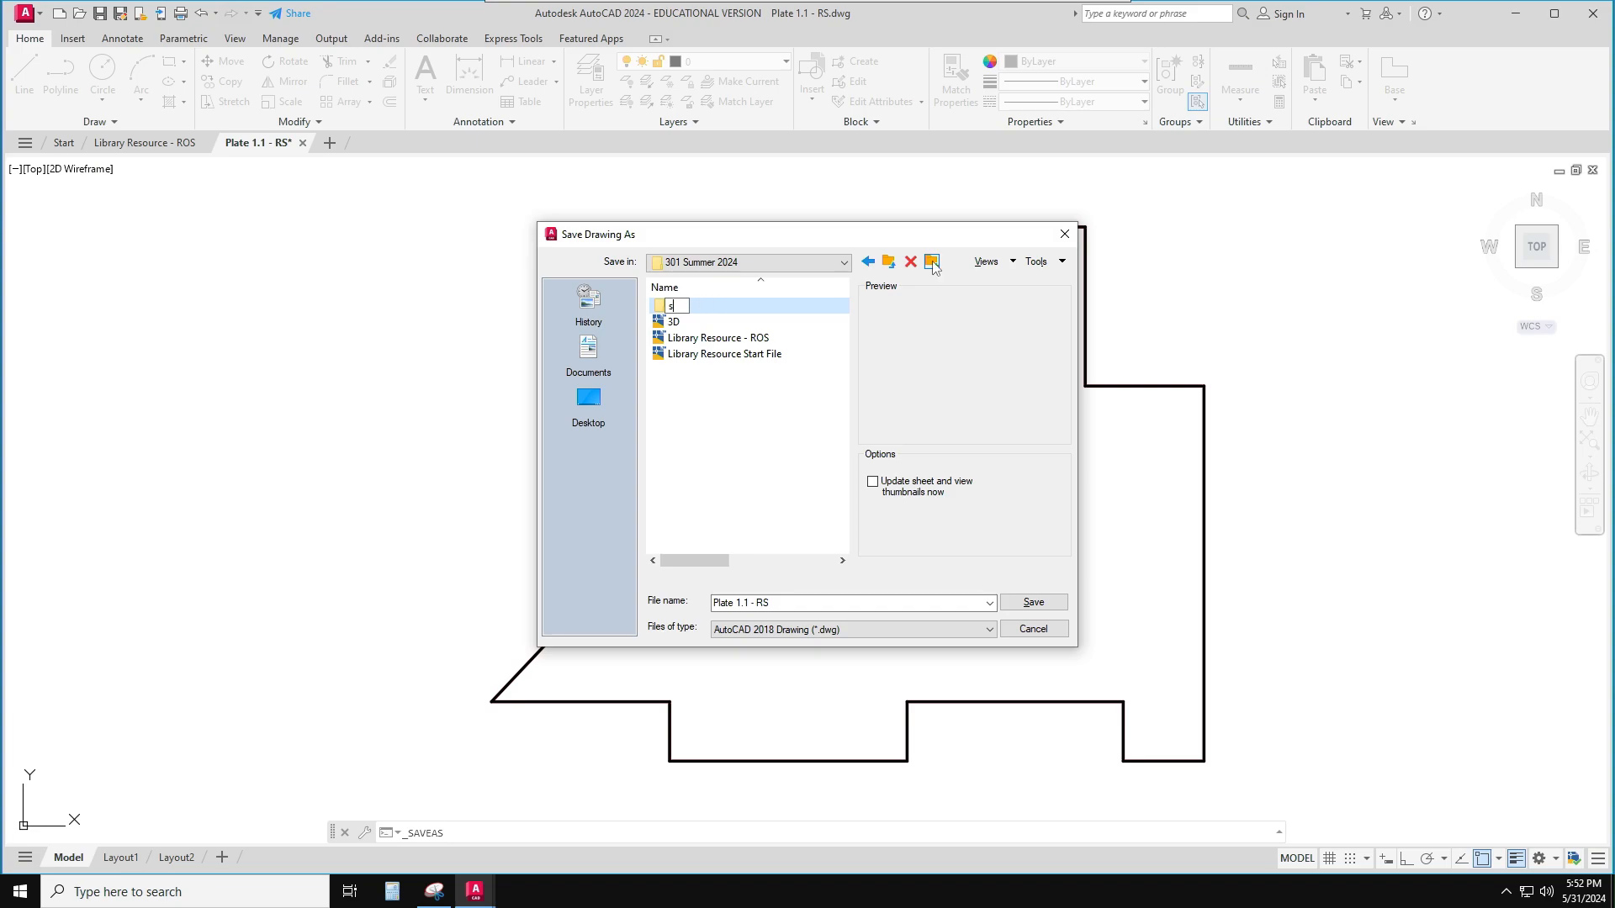
{"action": "type", "text": "Section 1"}
{"action": "double_click", "coordinate": [662, 308]}
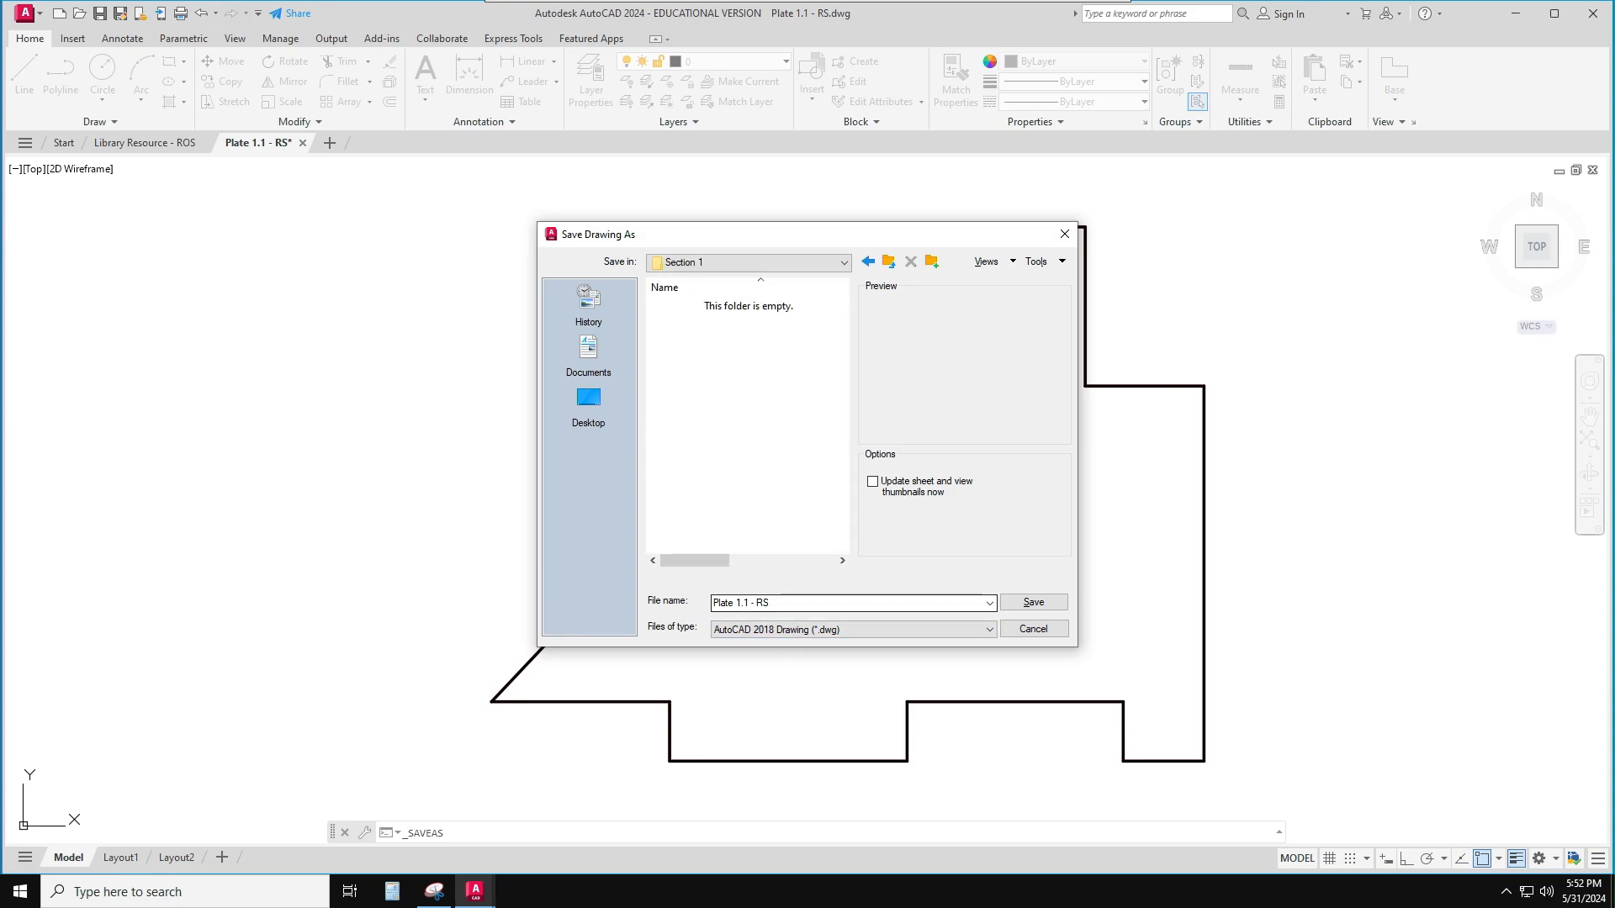
Save the drawing in the Section 1 folder as "Plate 1.1 - RS - R1"
{"action": "left_click", "coordinate": [782, 604]}
{"action": "left_click", "coordinate": [782, 604]}
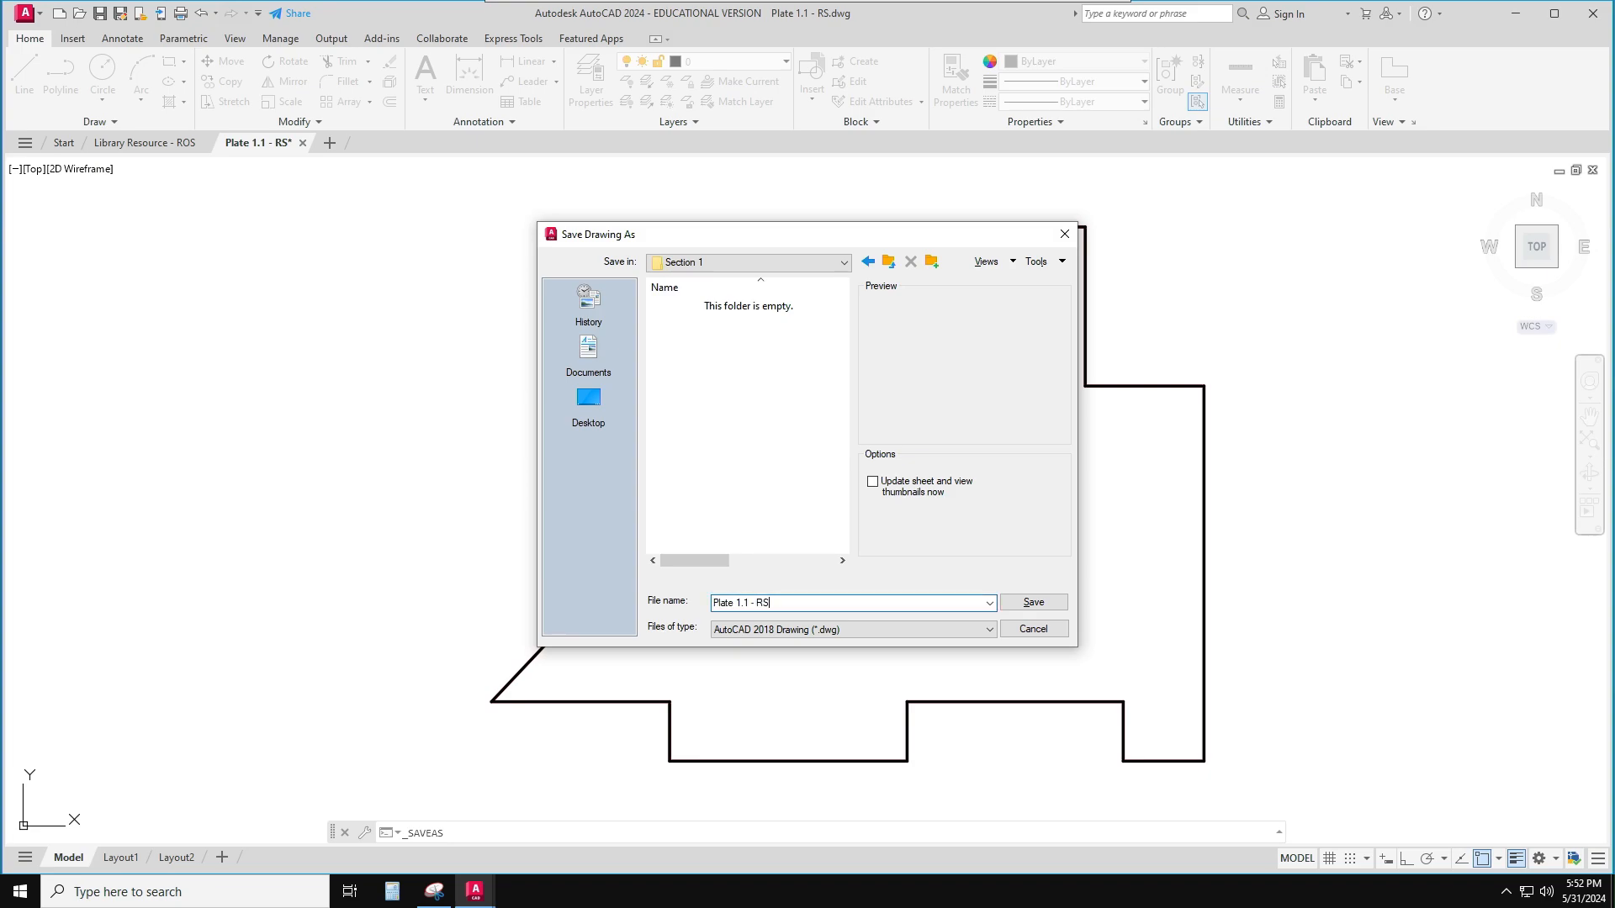
{"action": "type", "text": "- R1"}
{"action": "left_click", "coordinate": [1033, 602]}
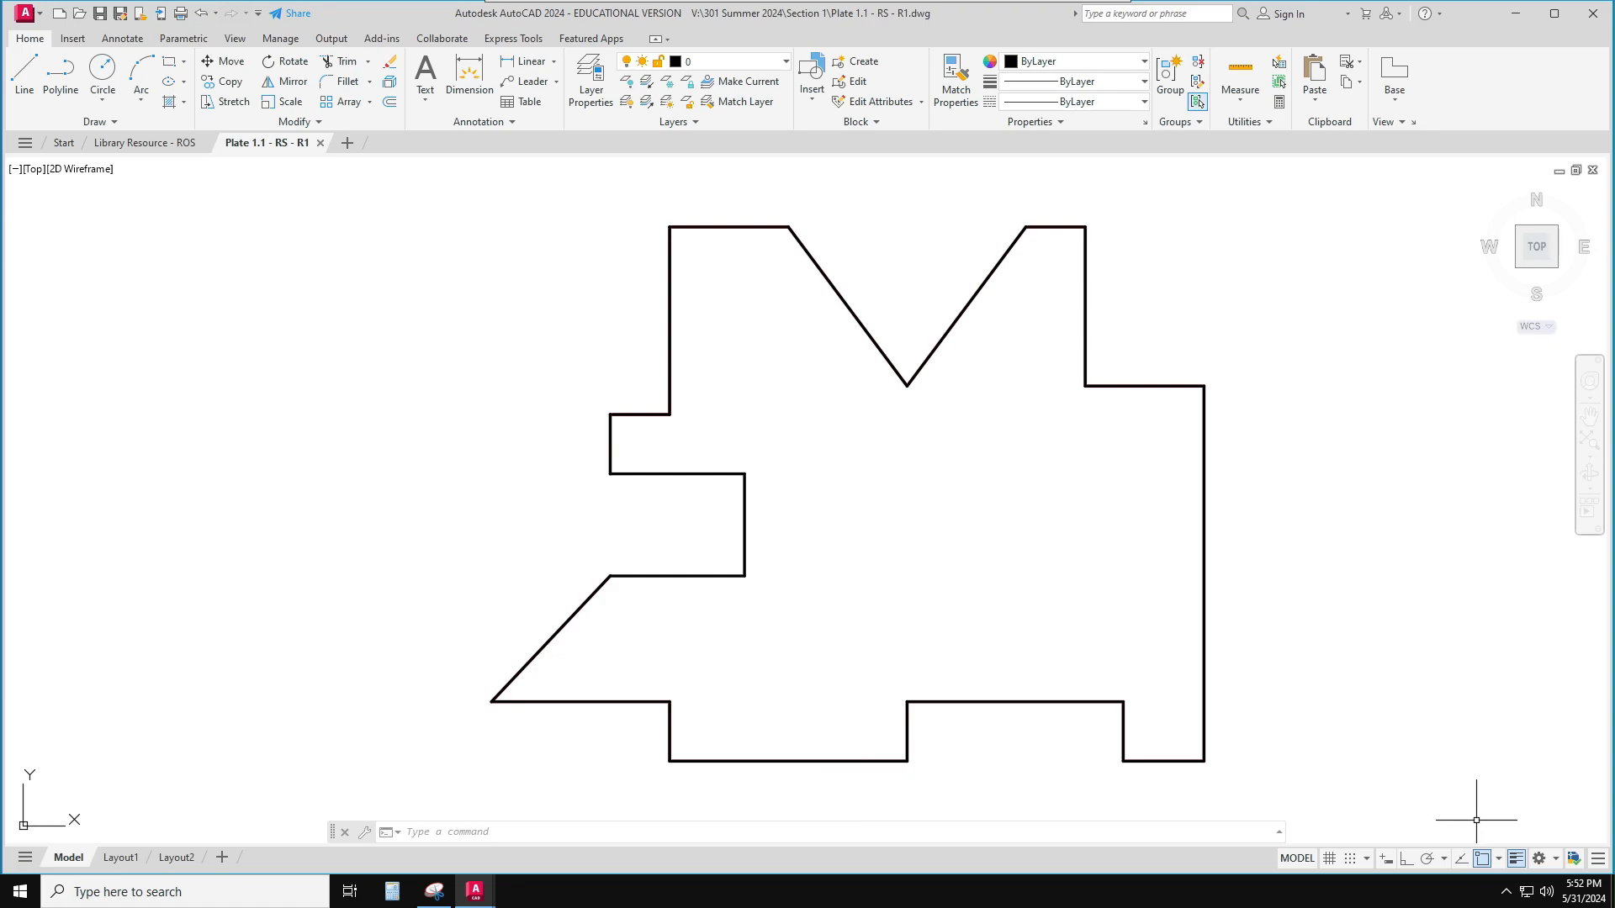
{"action": "key", "text": "Escape"}
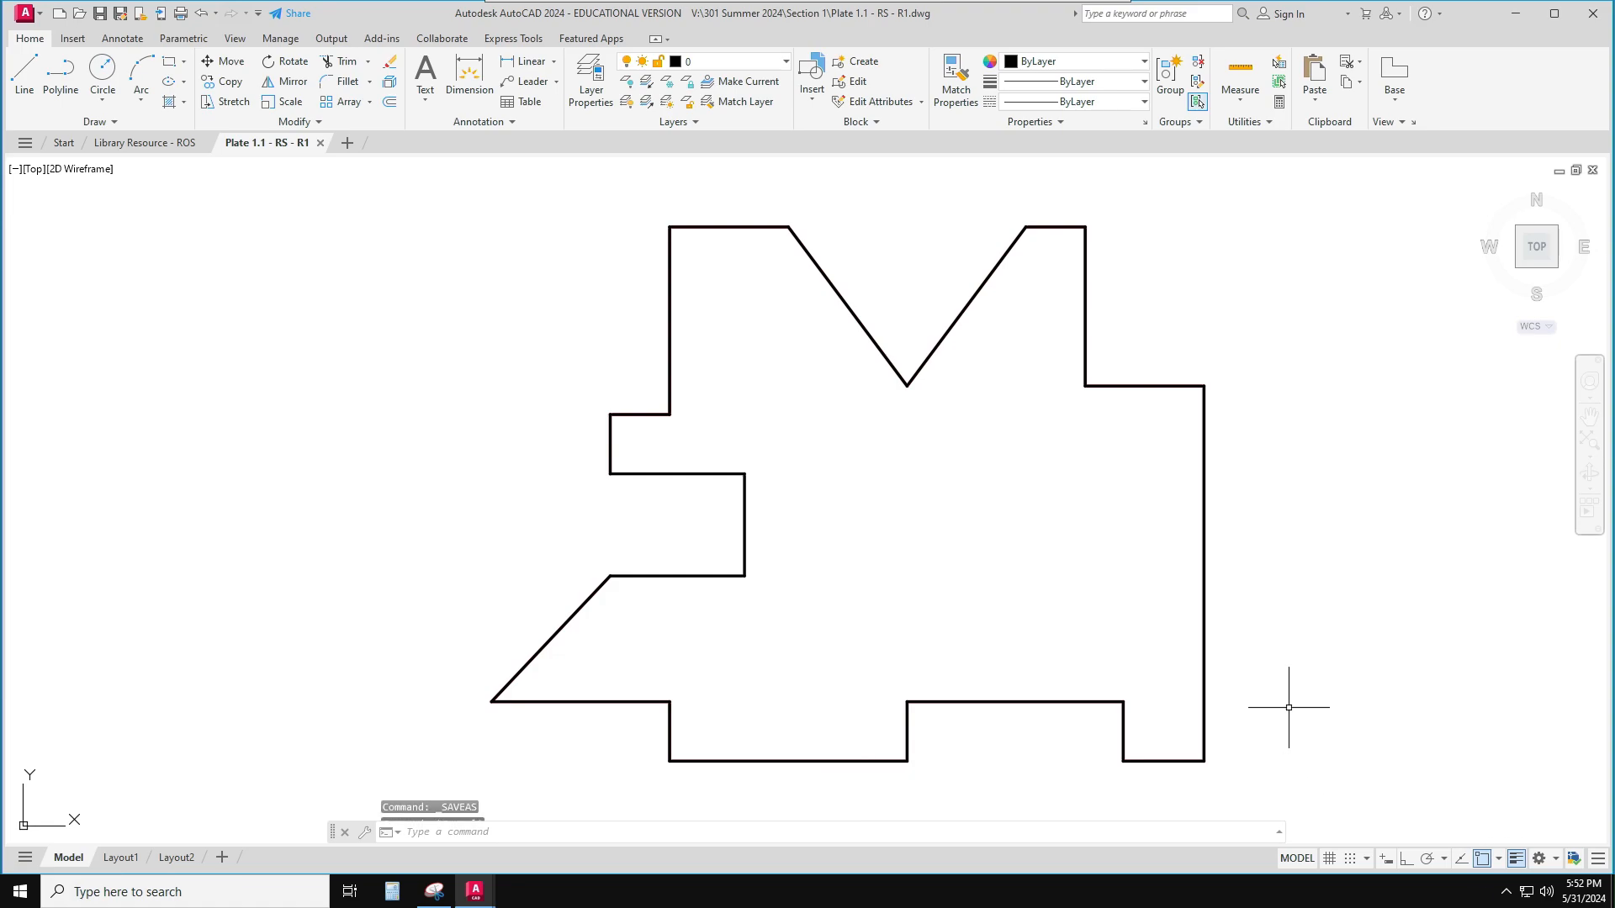
Draw a 1.500 horizontal line rightward from the outer corner of the side notch's upper edge, following the revision sketch
{"action": "scroll", "coordinate": [1298, 705], "scroll_direction": "down", "scroll_amount": 6}
{"action": "middle_click_drag", "start_coordinate": [1310, 694], "coordinate": [804, 685]}
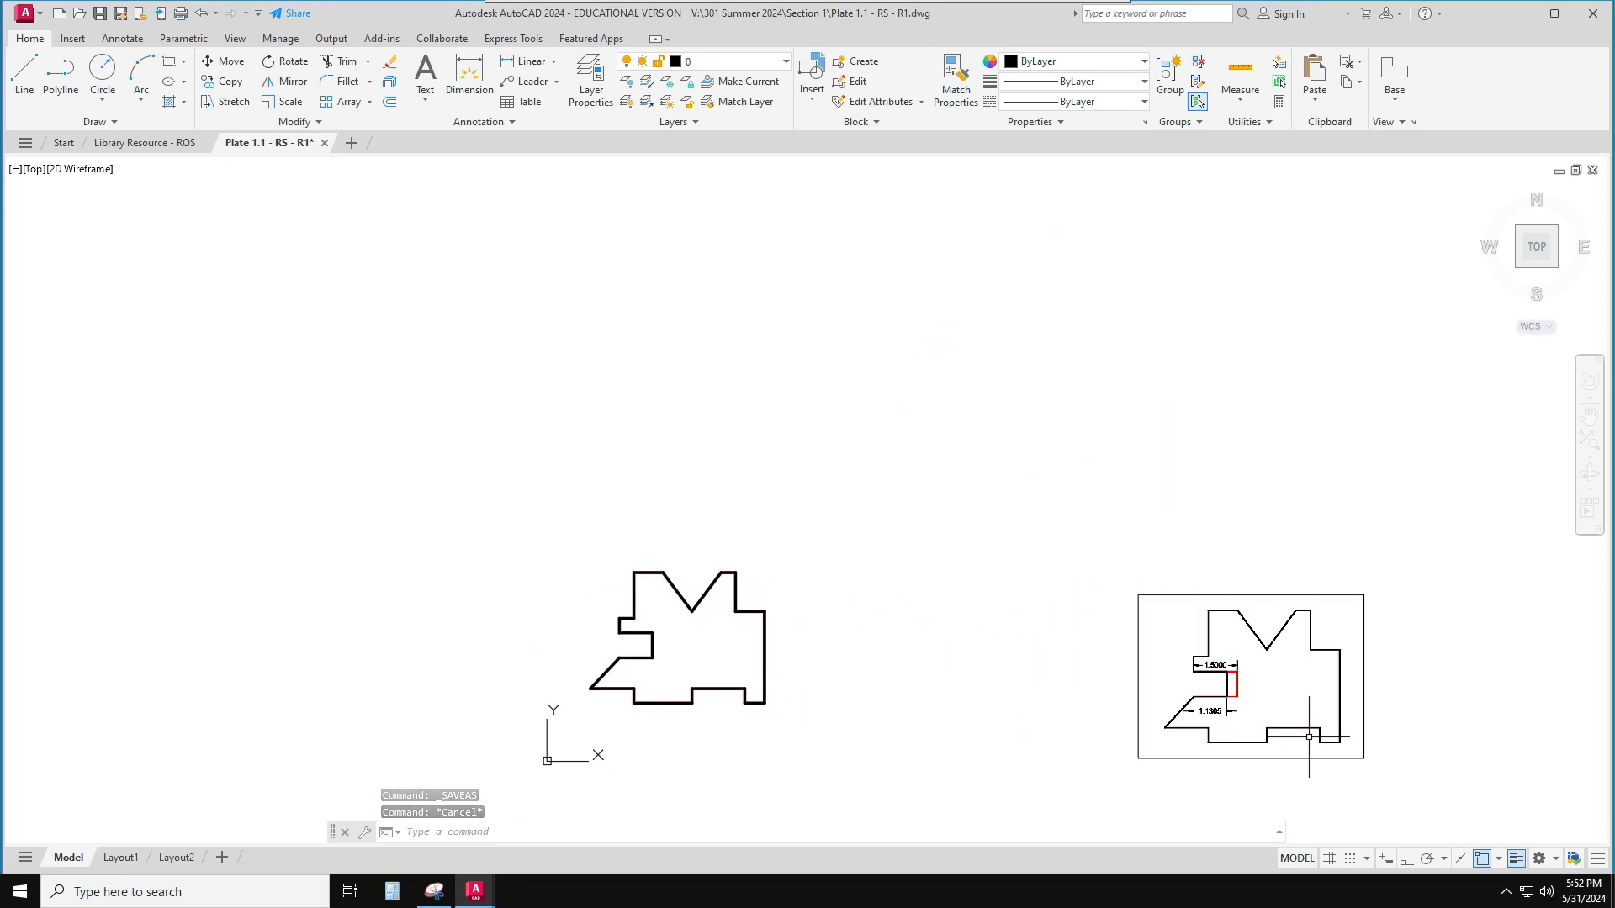
{"action": "scroll", "coordinate": [1287, 715], "scroll_direction": "up", "scroll_amount": 6}
{"action": "scroll", "coordinate": [1283, 720], "scroll_direction": "up", "scroll_amount": 4}
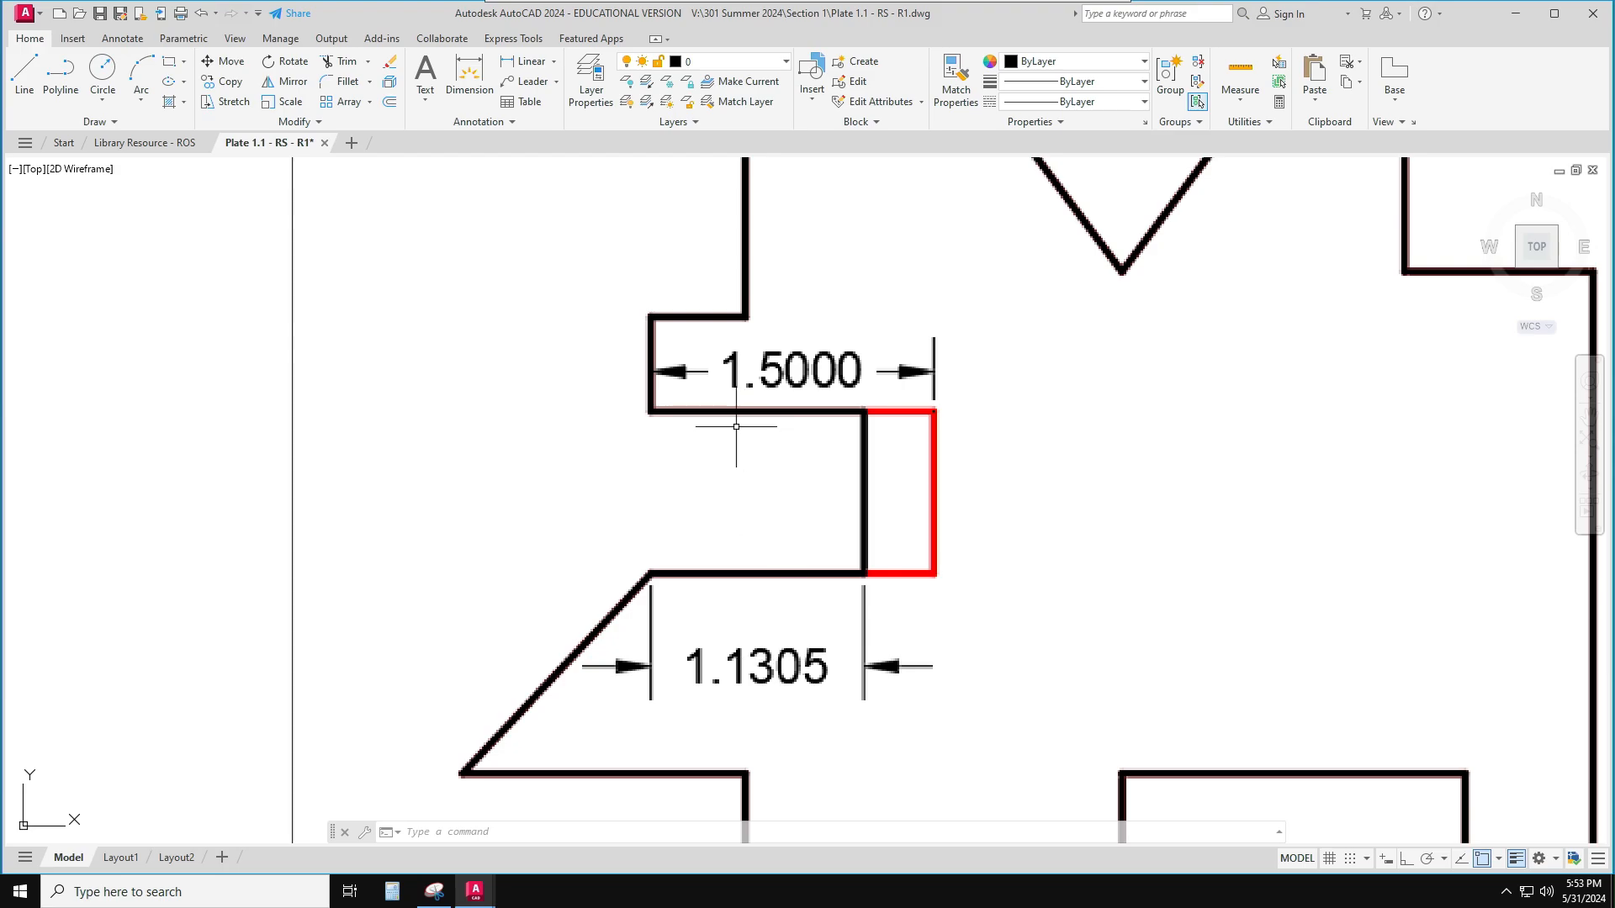
{"action": "scroll", "coordinate": [1085, 547], "scroll_direction": "down", "scroll_amount": 8}
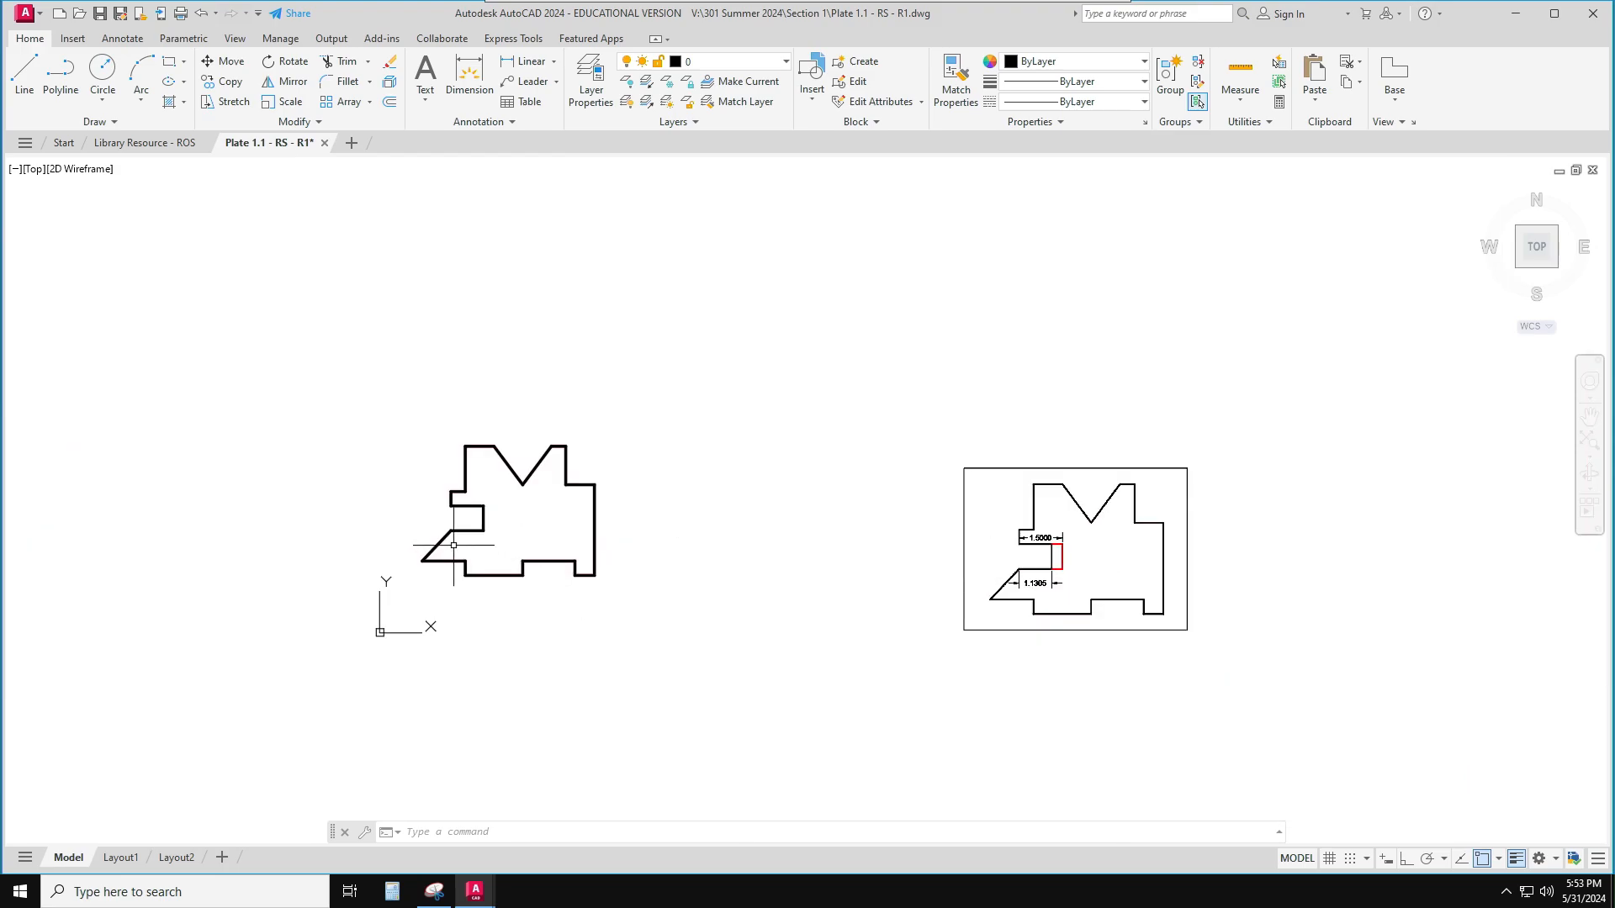
{"action": "scroll", "coordinate": [441, 482], "scroll_direction": "up", "scroll_amount": 6}
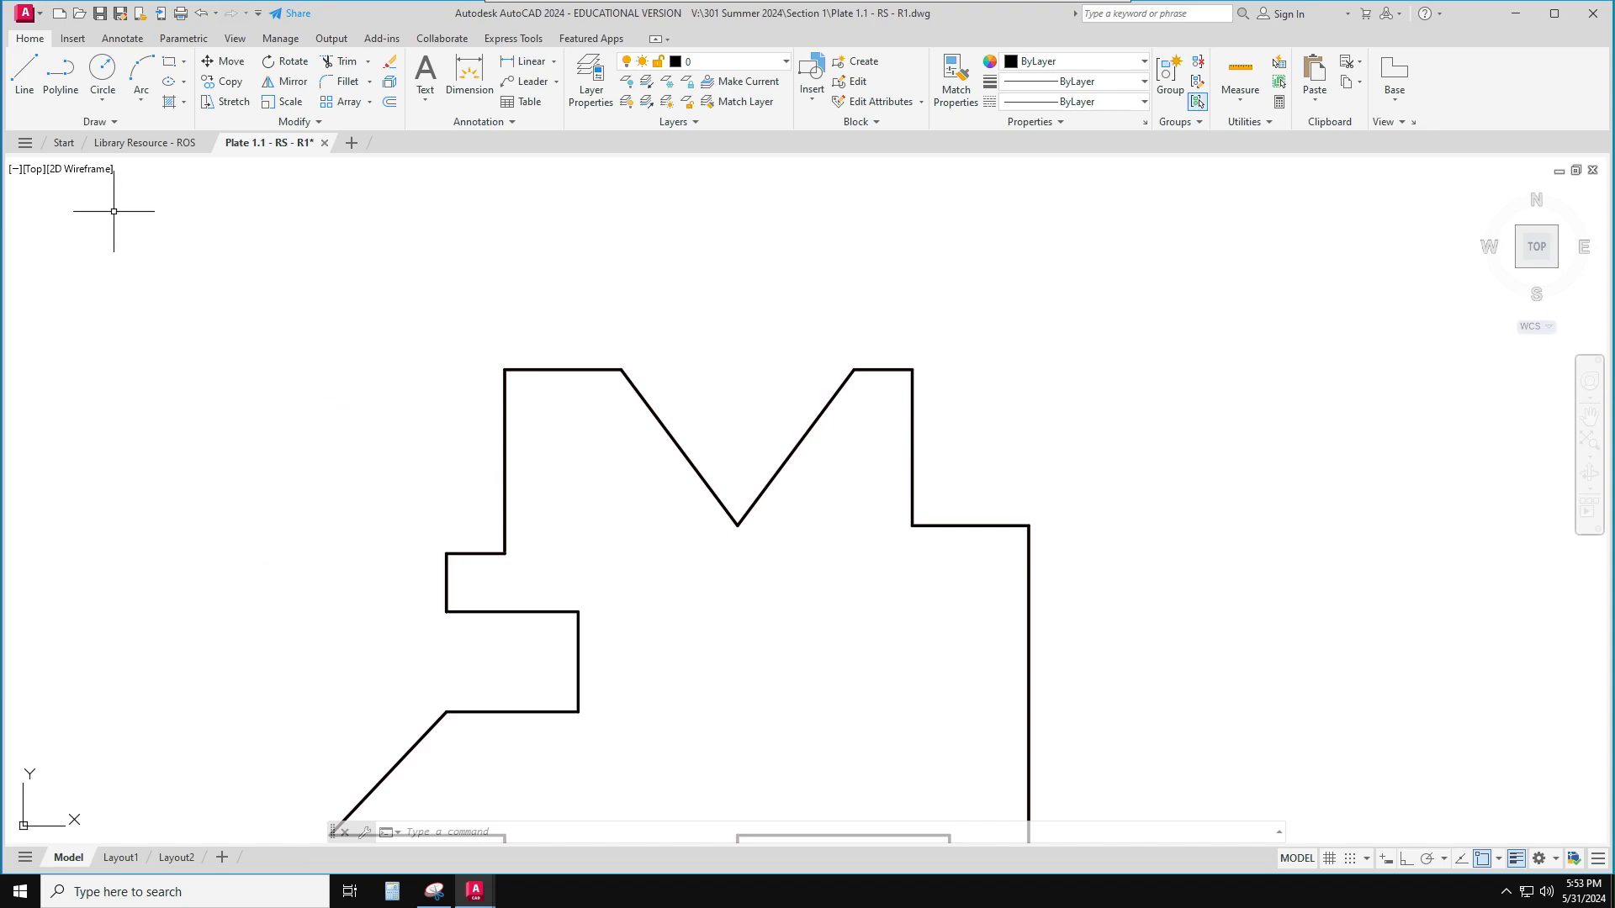
{"action": "left_click", "coordinate": [24, 80]}
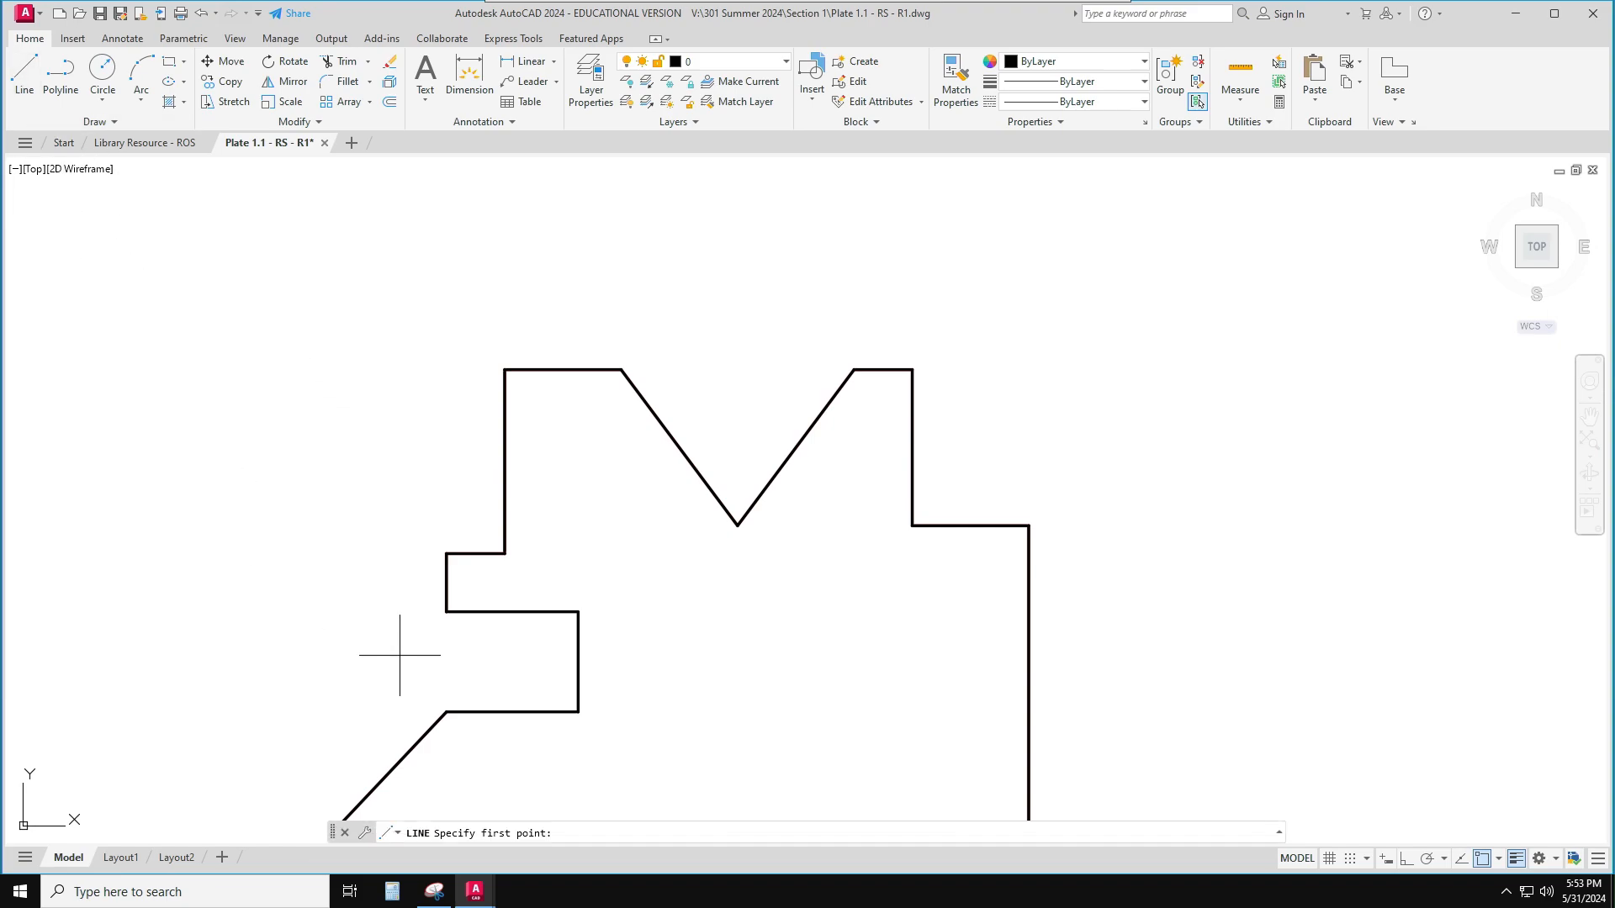
{"action": "left_click", "coordinate": [447, 611]}
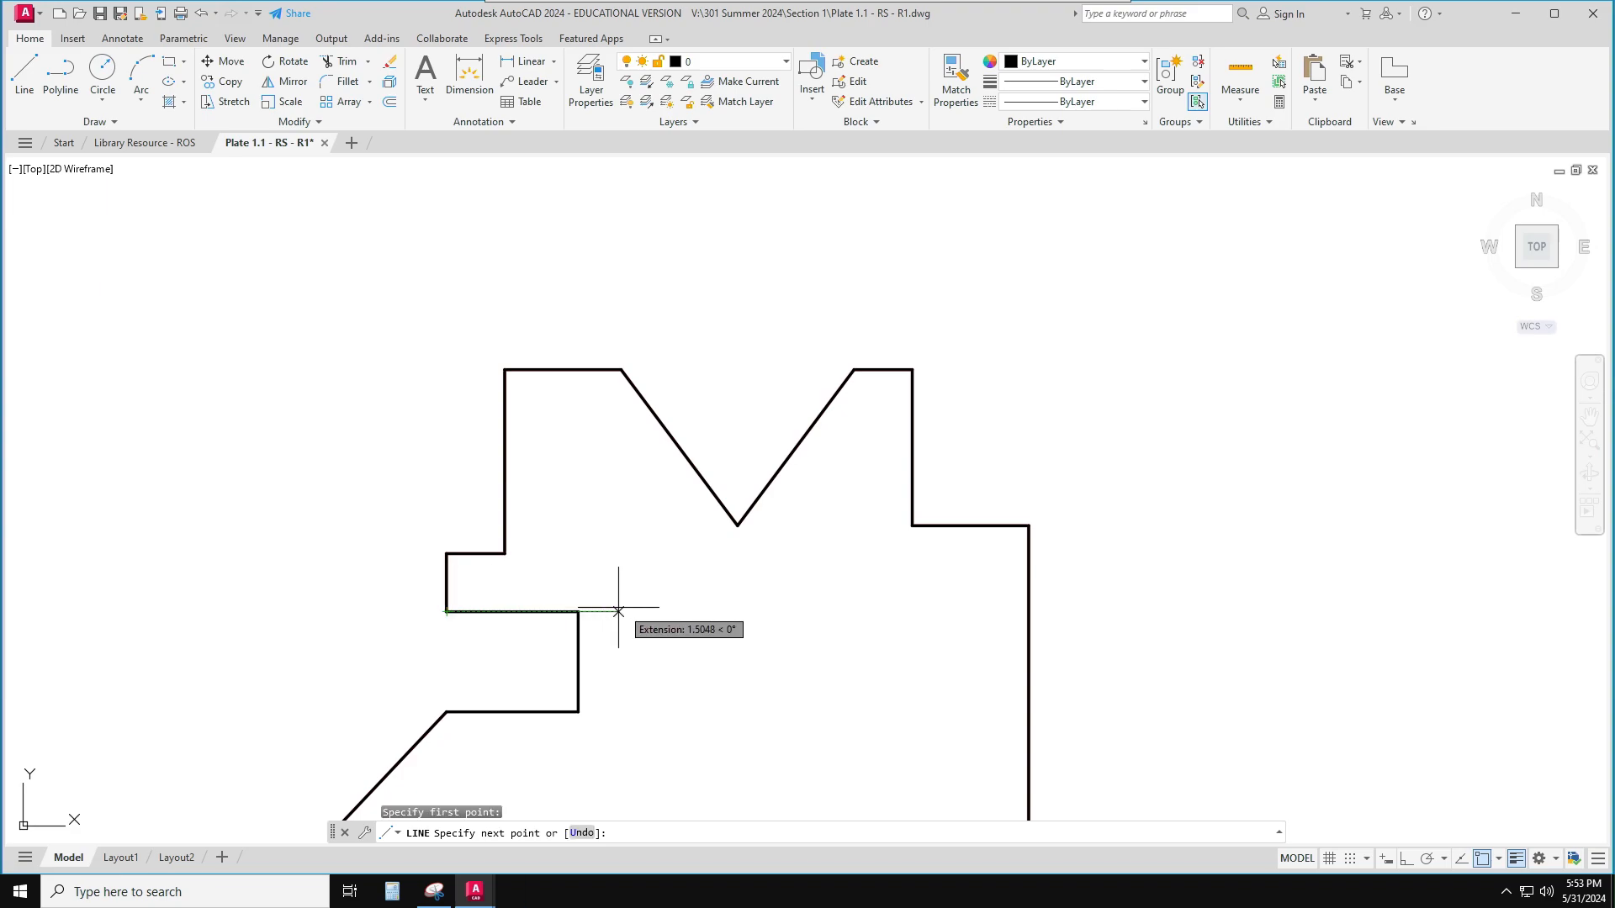
{"action": "type", "text": "1.500"}
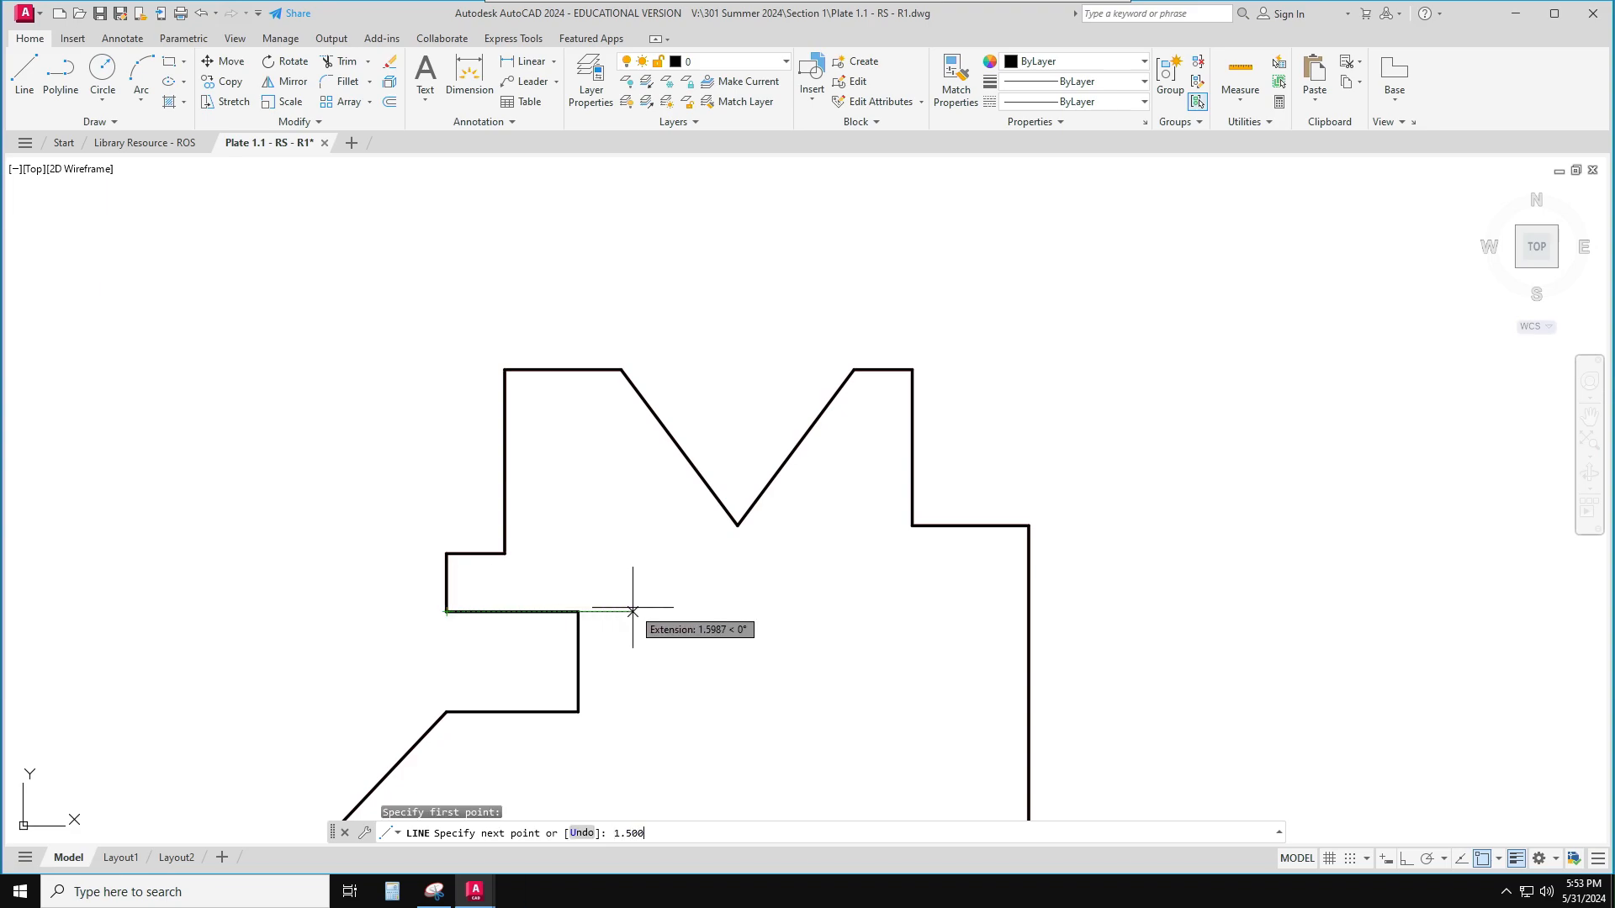
{"action": "key", "text": "Return"}
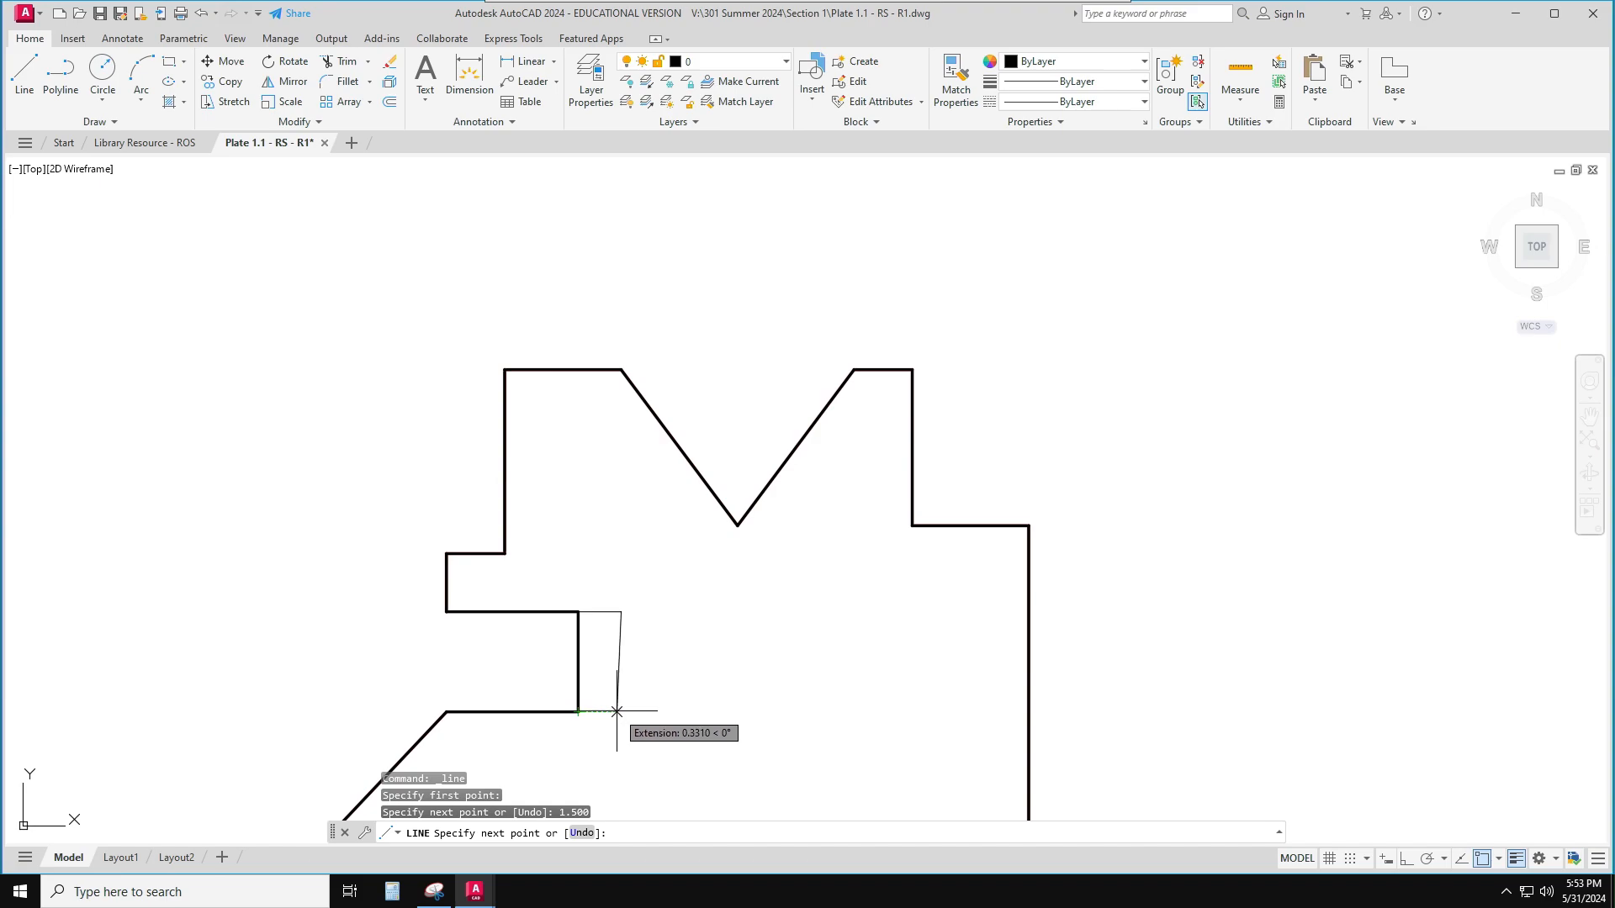
{"action": "key", "text": "Escape"}
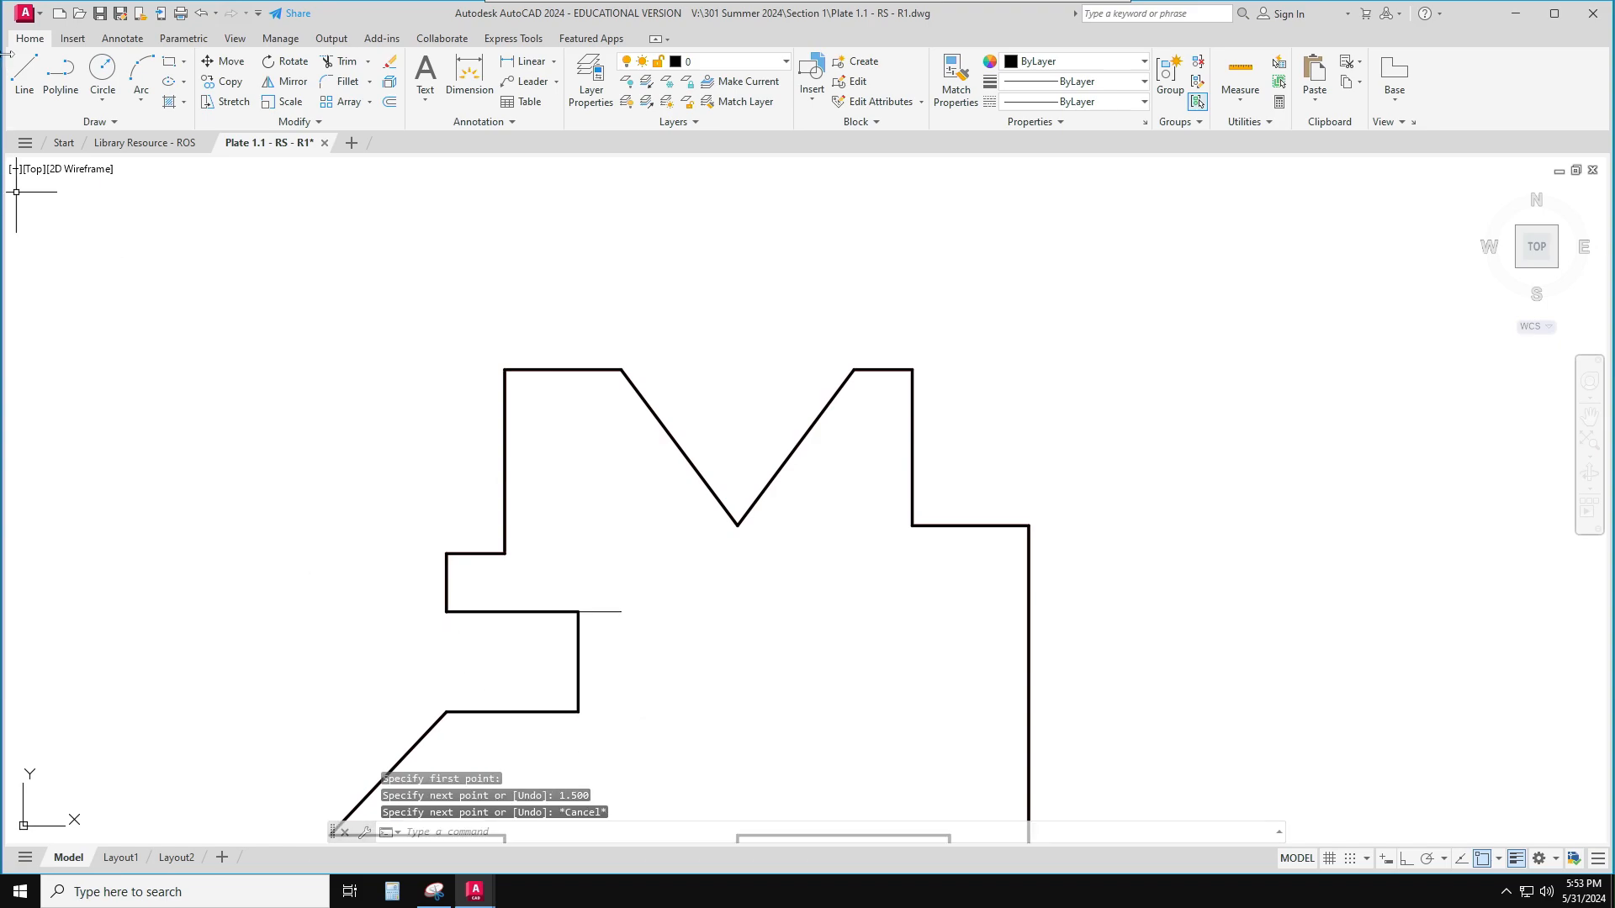
Draw a 1.500 horizontal line rightward from the outer corner of the notch's lower edge and connect it vertically to the new upper line
{"action": "left_click", "coordinate": [31, 78]}
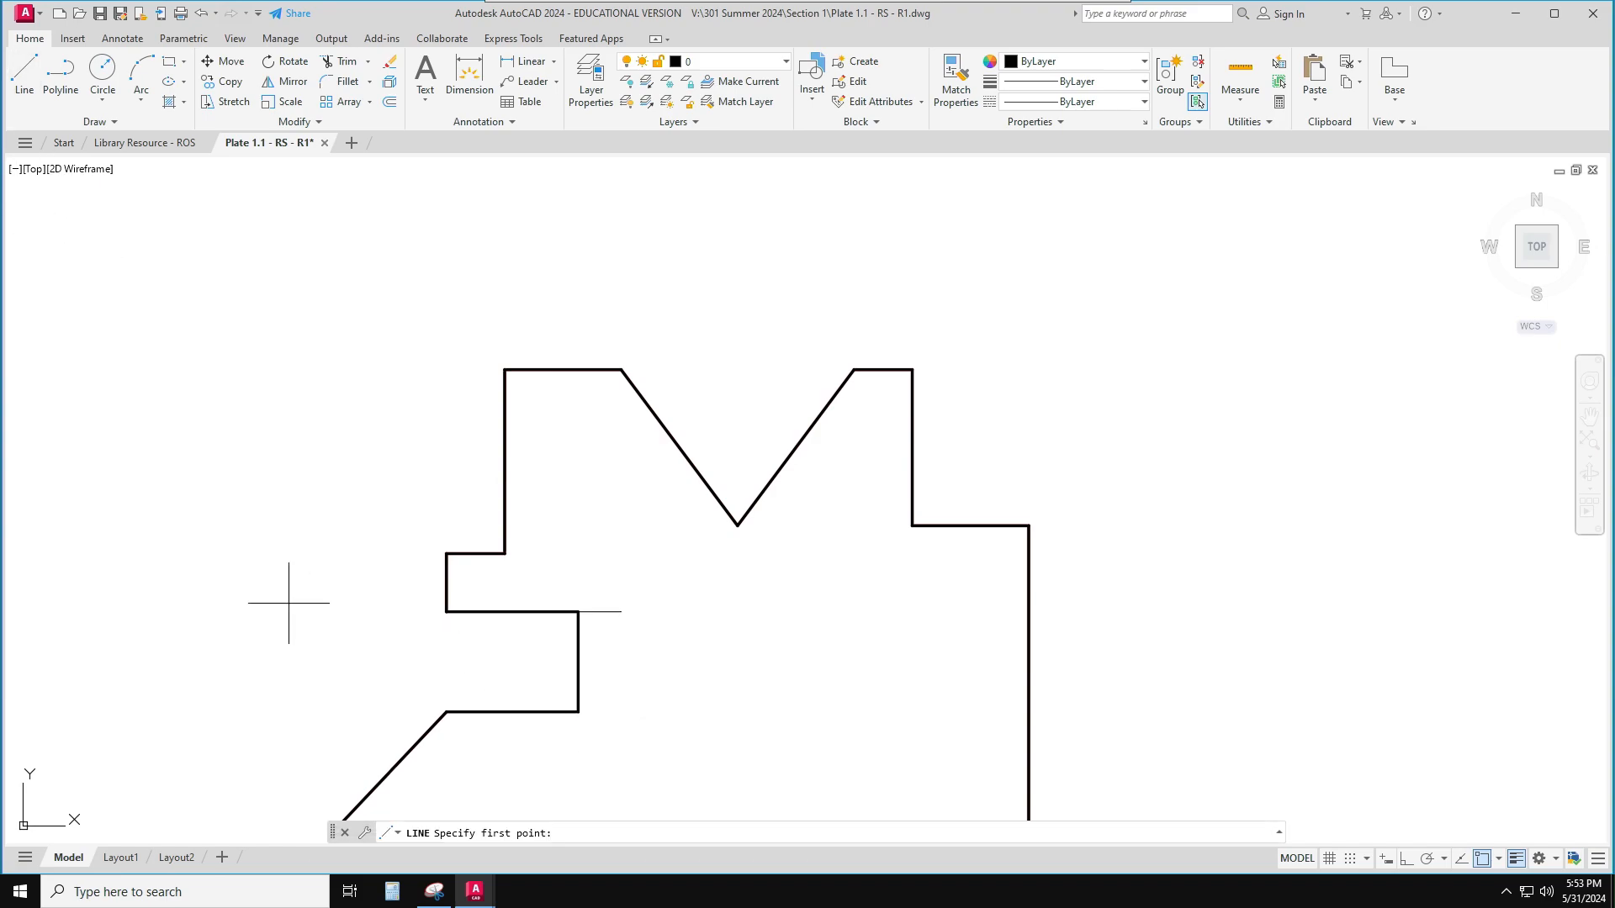
{"action": "left_click", "coordinate": [453, 707]}
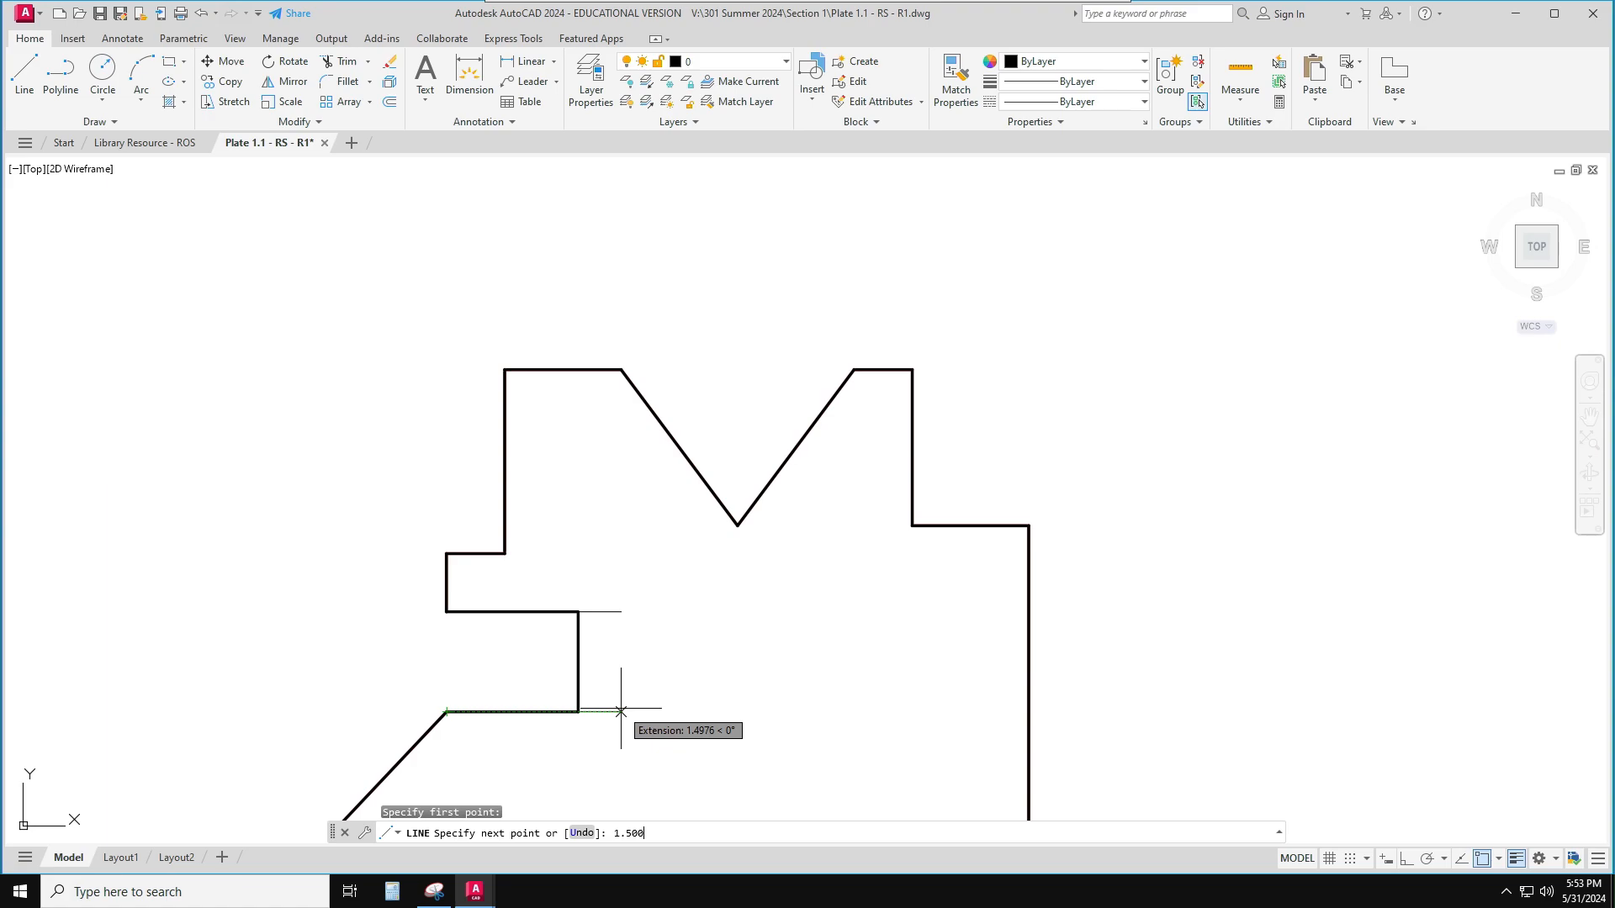
{"action": "key", "text": "Return"}
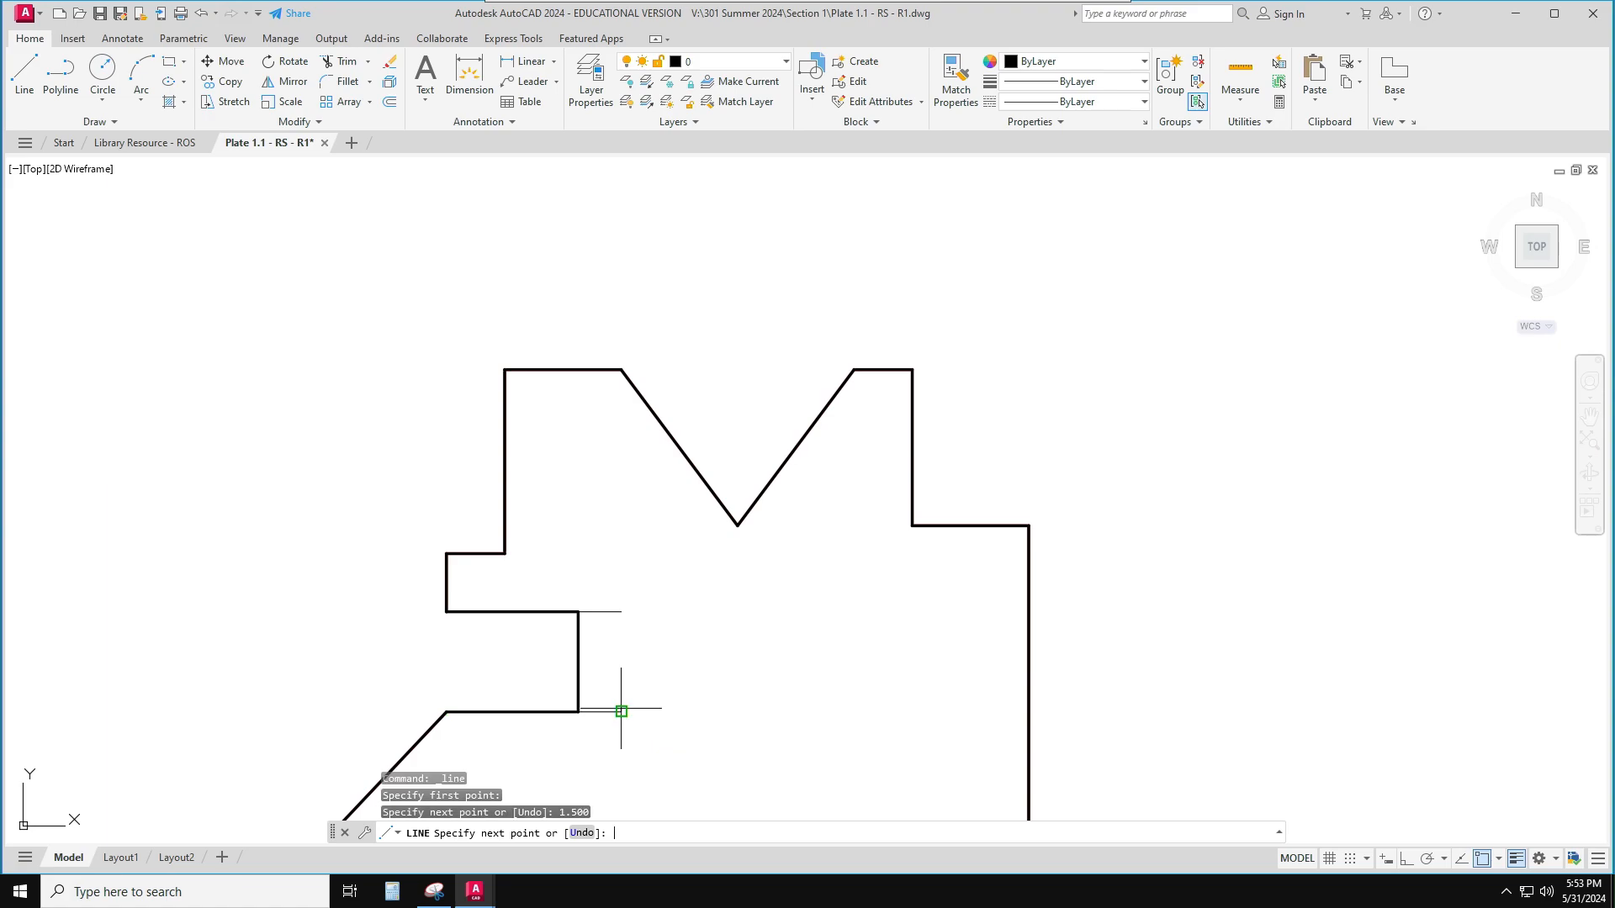
{"action": "left_click", "coordinate": [621, 613]}
{"action": "key", "text": "Escape"}
{"action": "key", "text": "Escape"}
{"action": "key", "text": "Escape"}
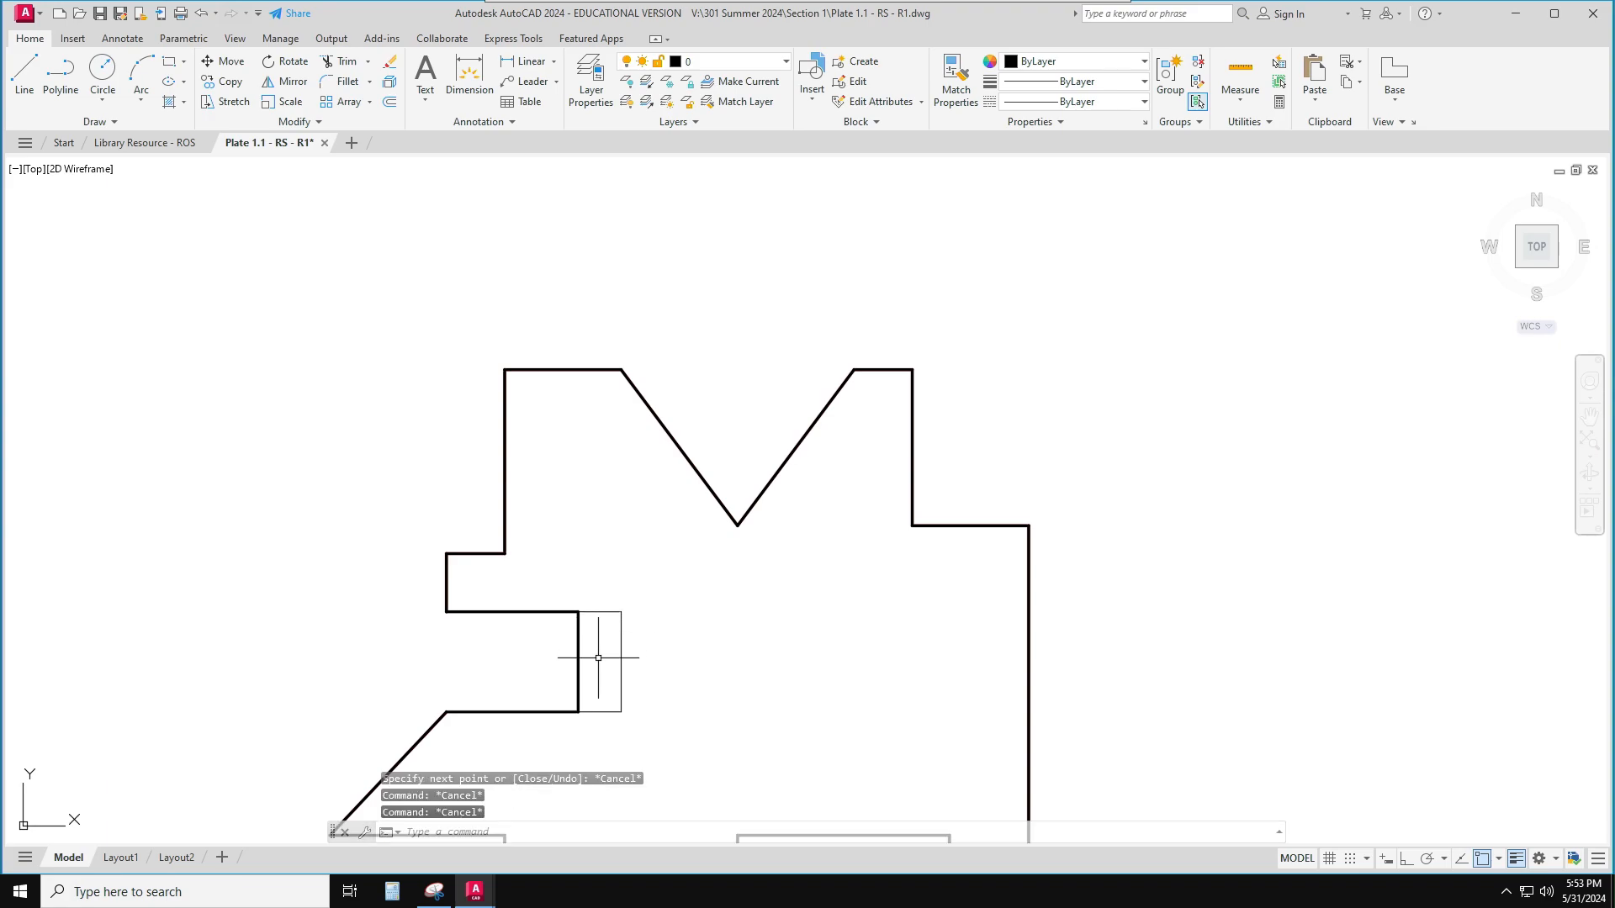
Delete the notch's old vertical edge and its old thick upper and lower horizontal edges
{"action": "left_click", "coordinate": [578, 657]}
{"action": "key", "text": "Delete"}
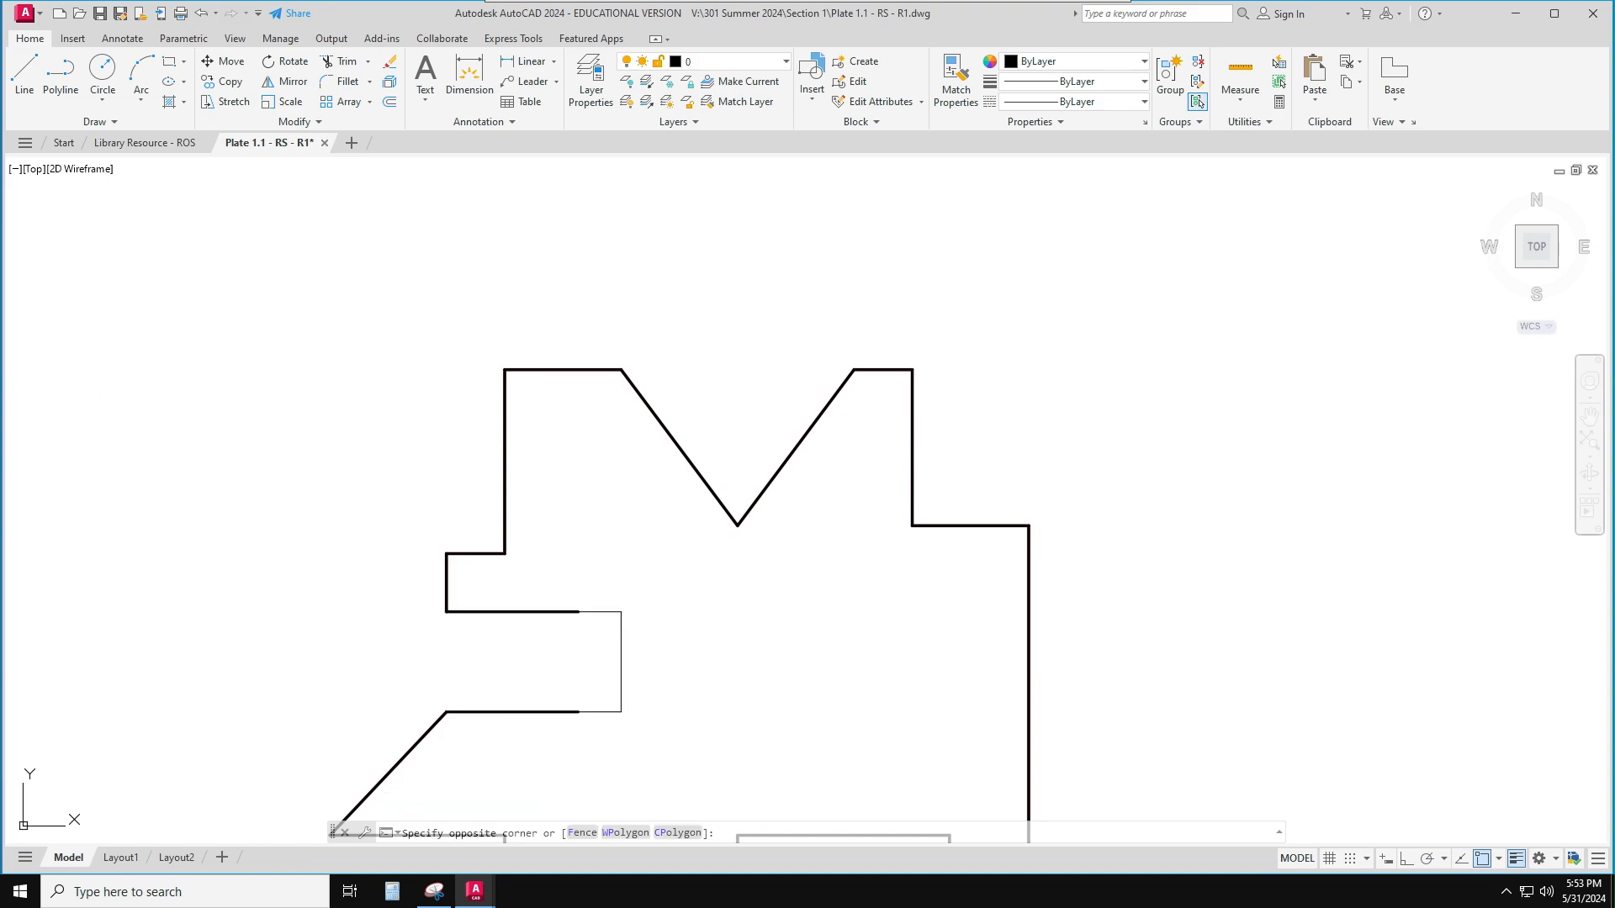
{"action": "left_click", "coordinate": [378, 593]}
{"action": "left_click", "coordinate": [613, 618]}
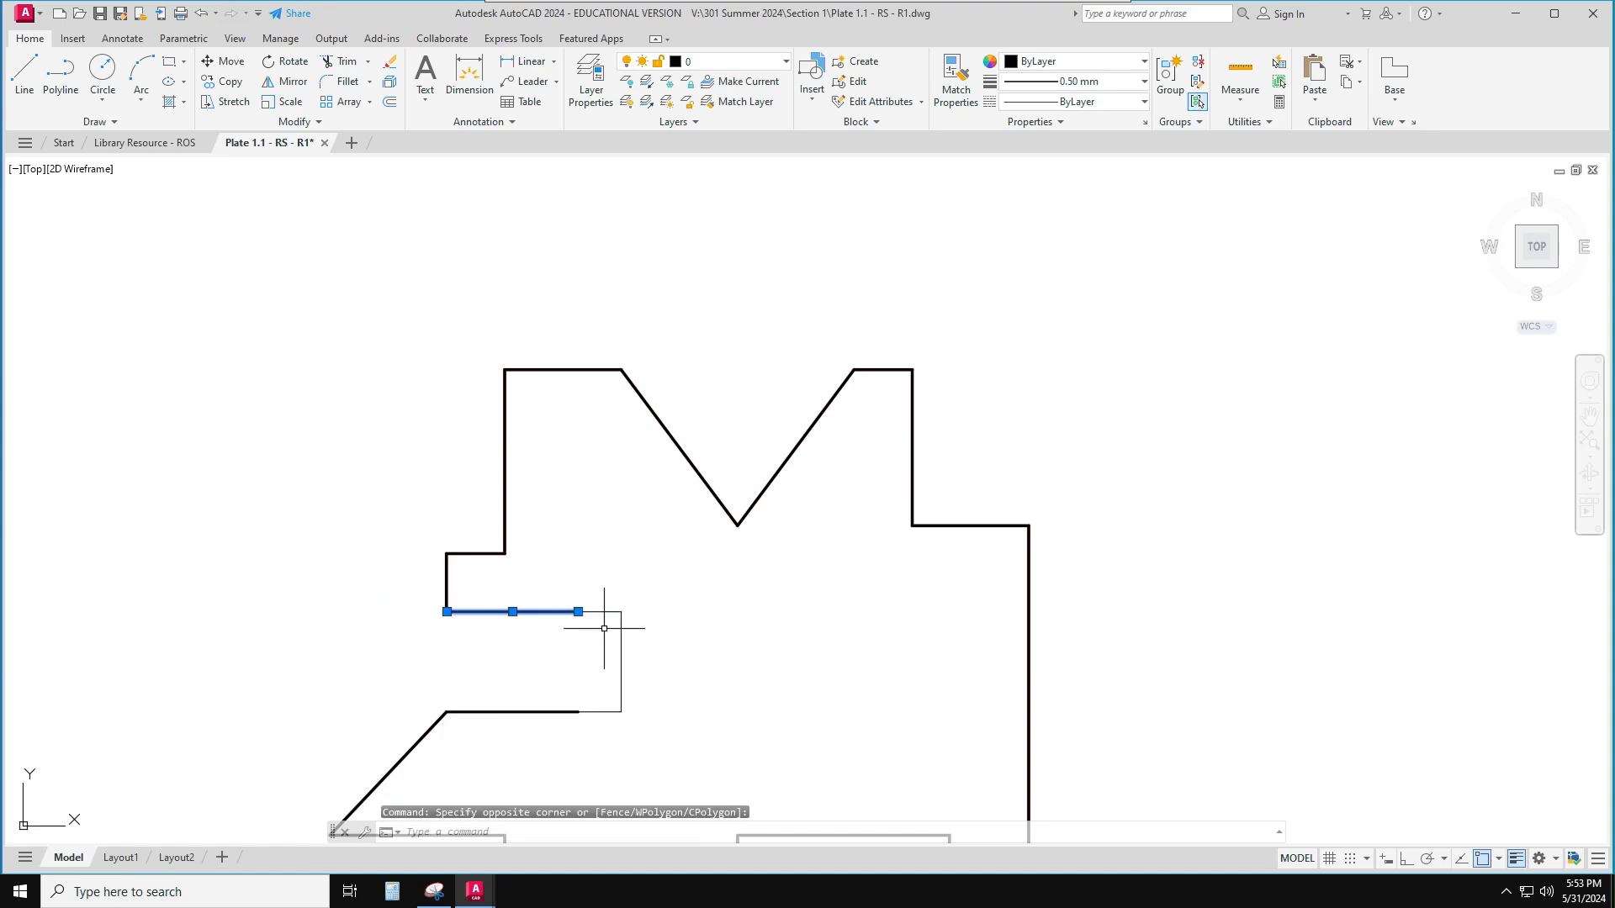
{"action": "key", "text": "Delete"}
{"action": "left_click", "coordinate": [426, 701]}
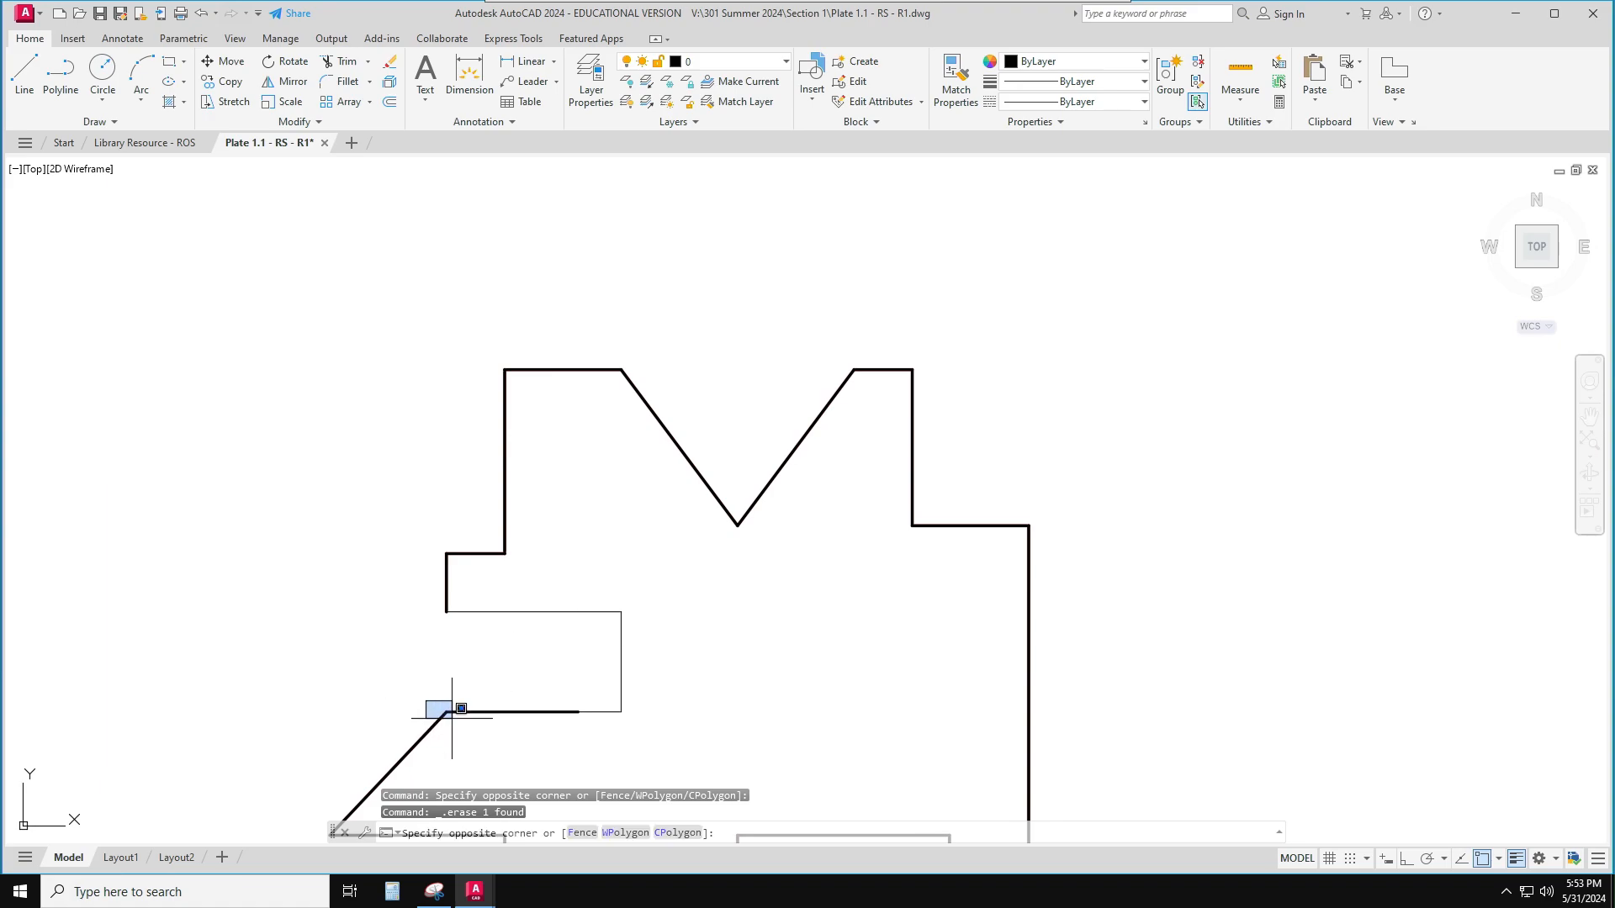
{"action": "left_click", "coordinate": [589, 732]}
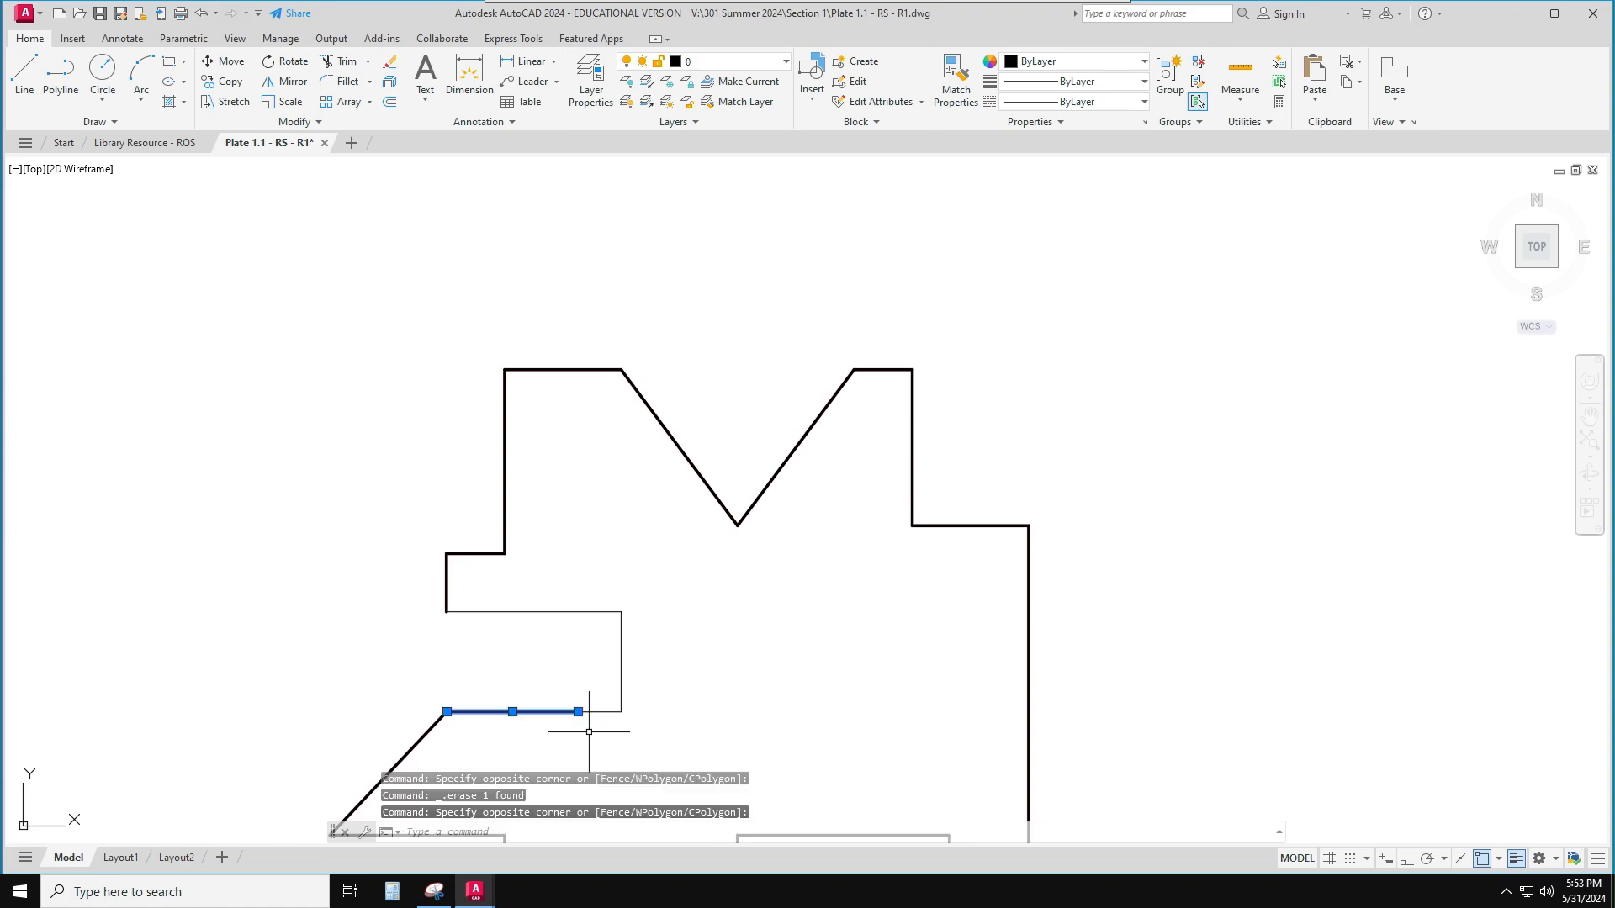
{"action": "key", "text": "Delete"}
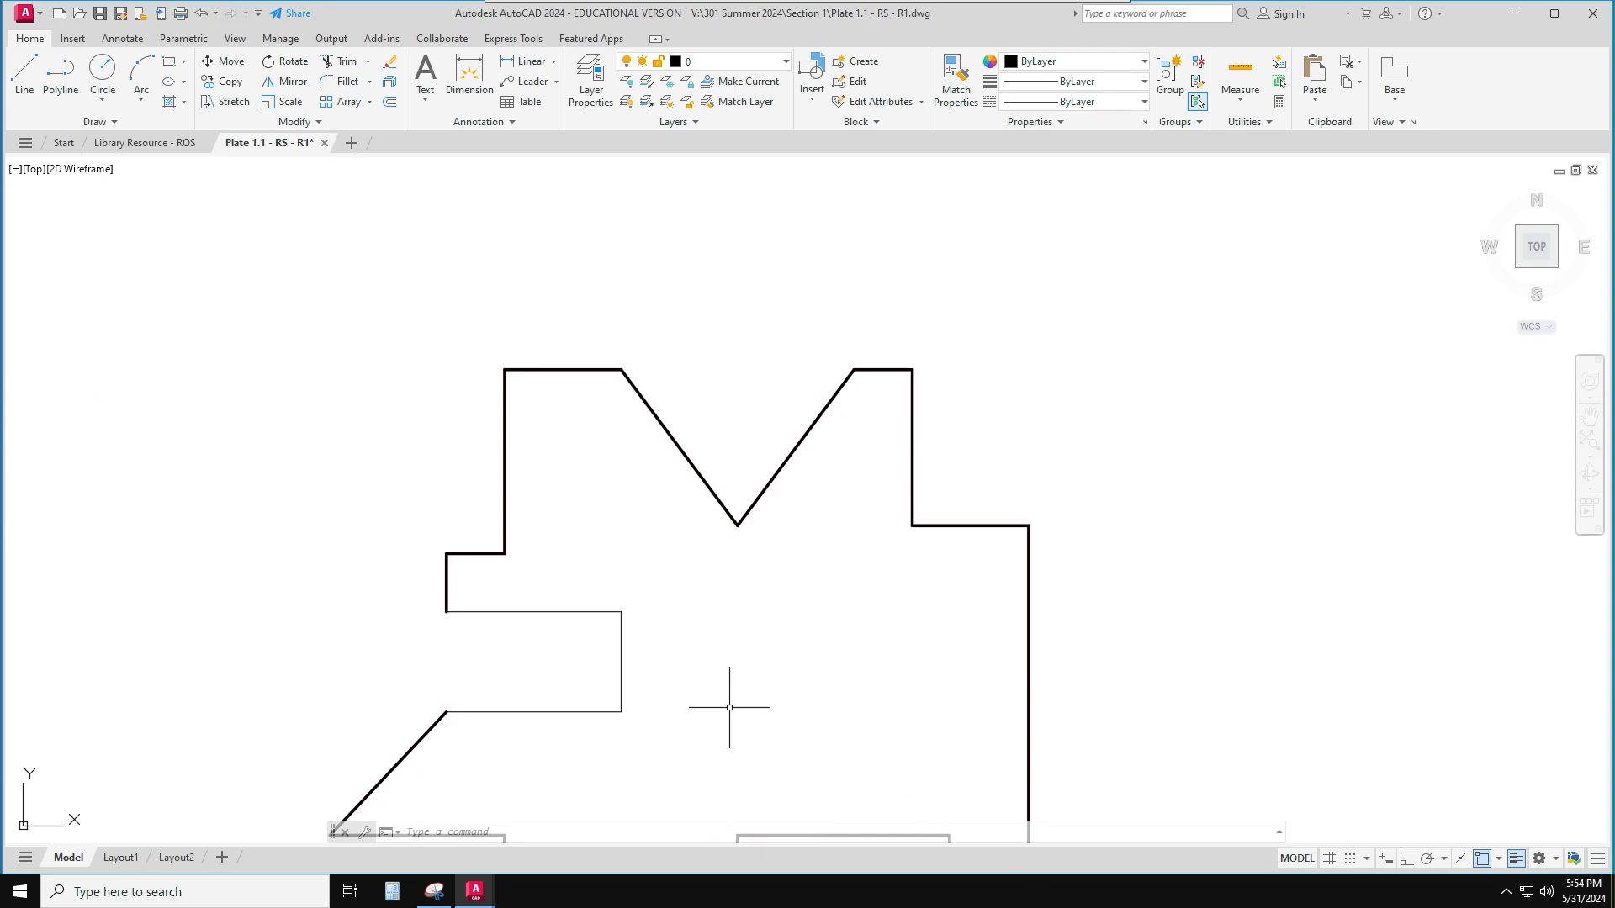
Open DesignCenter and dock it beside the drawing area
{"action": "scroll", "coordinate": [733, 703], "scroll_direction": "down", "scroll_amount": 2}
{"action": "middle_click_drag", "start_coordinate": [732, 703], "coordinate": [921, 621]}
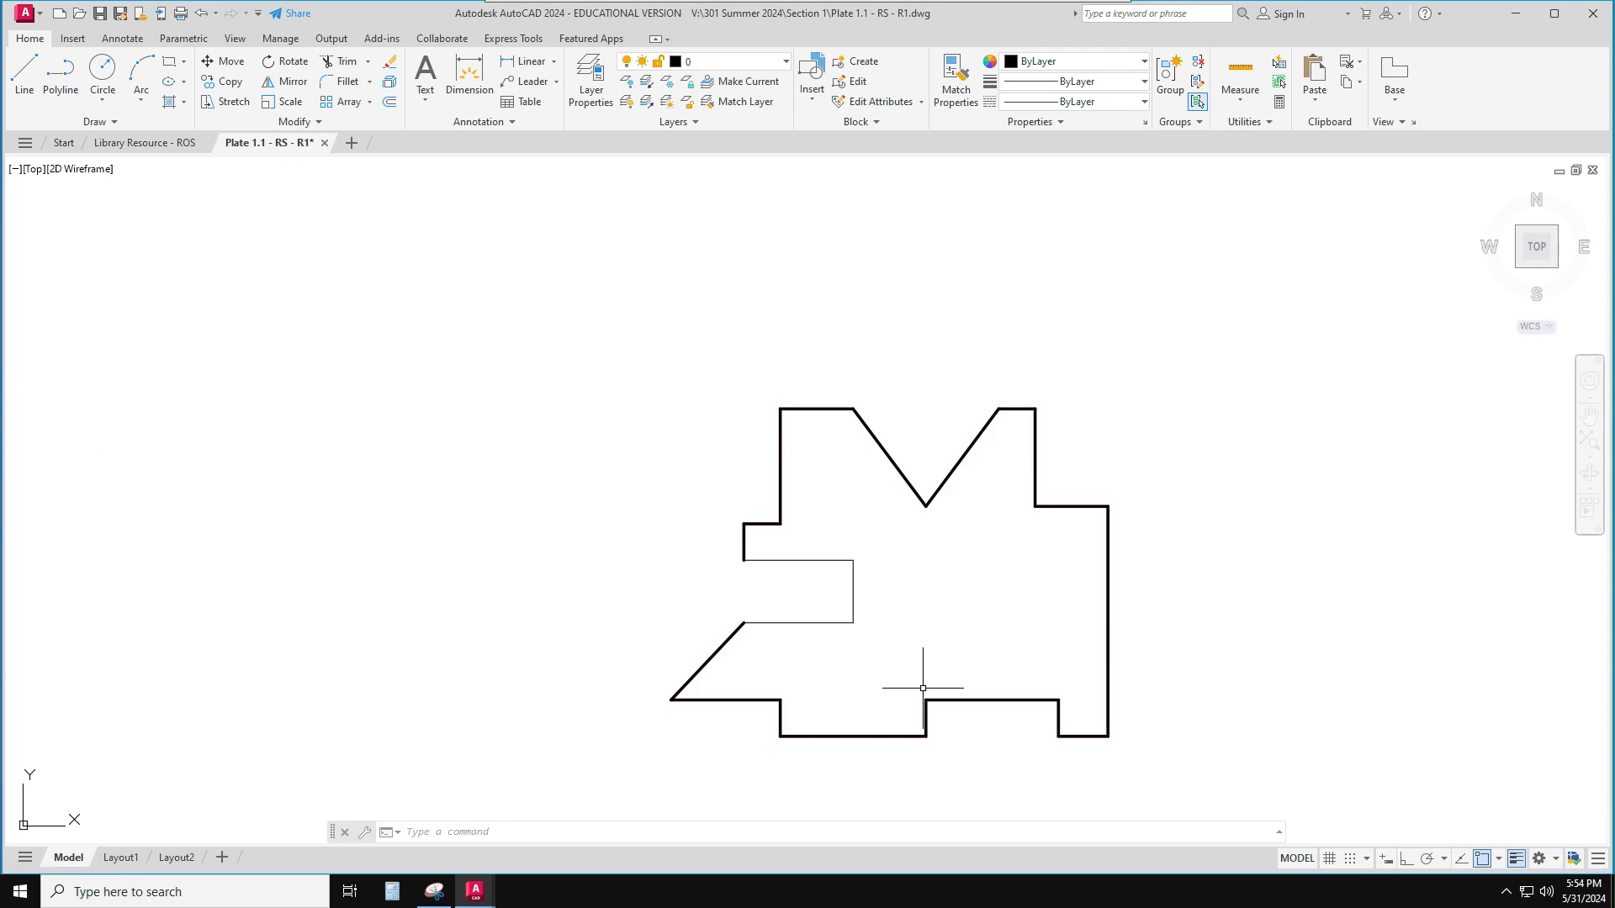
{"action": "type", "text": "dc"}
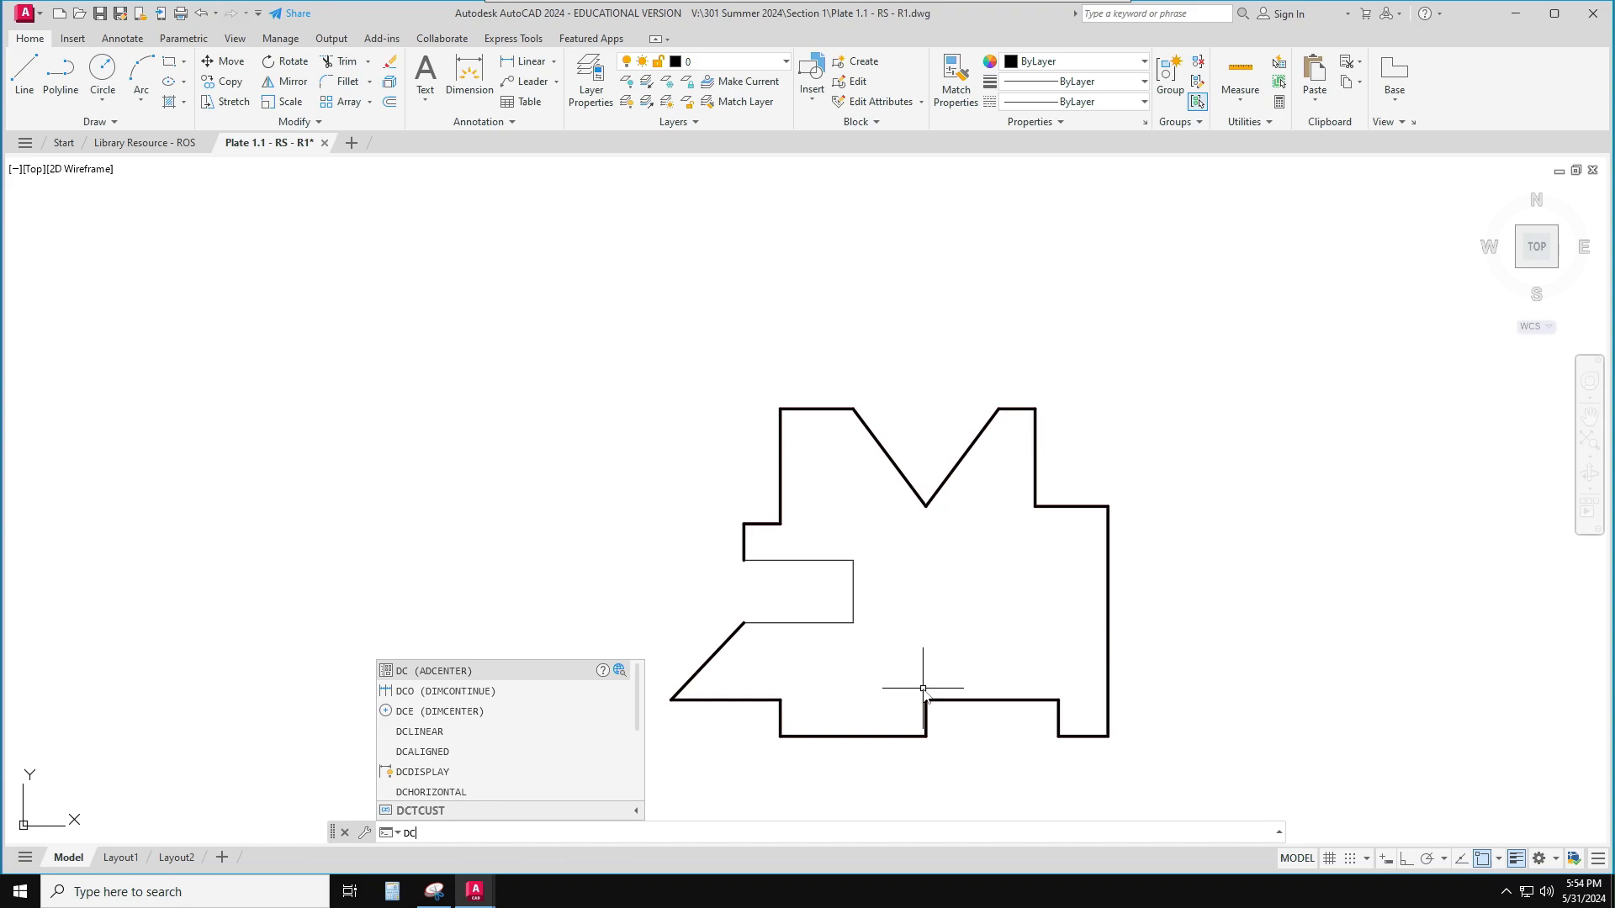
{"action": "key", "text": "Return"}
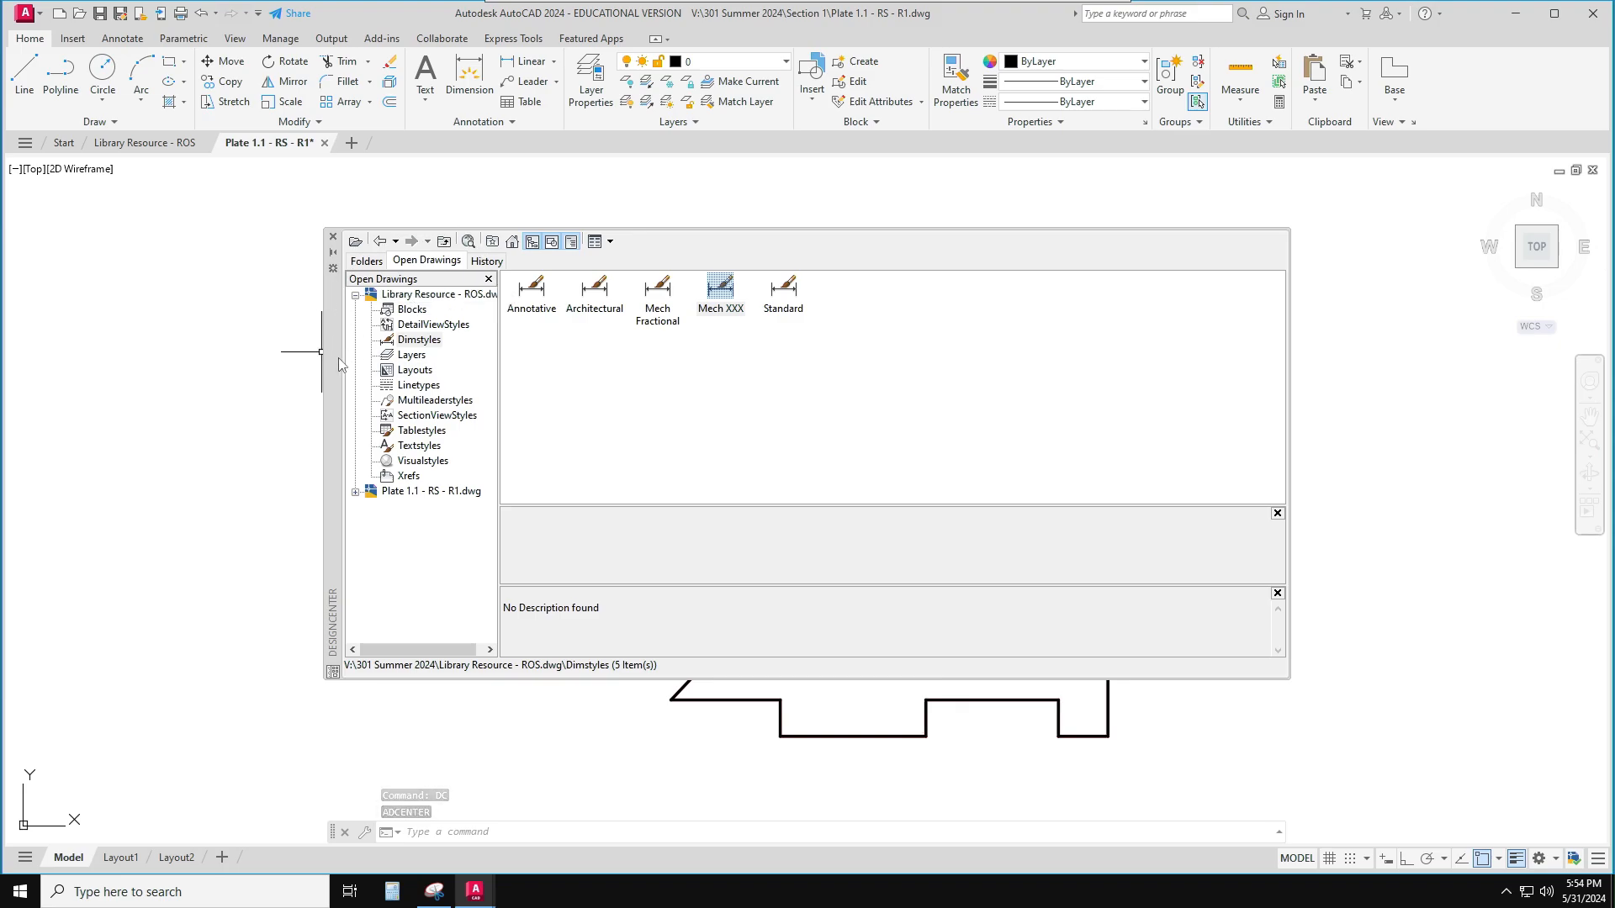
{"action": "left_click_drag", "start_coordinate": [337, 353], "coordinate": [10, 371]}
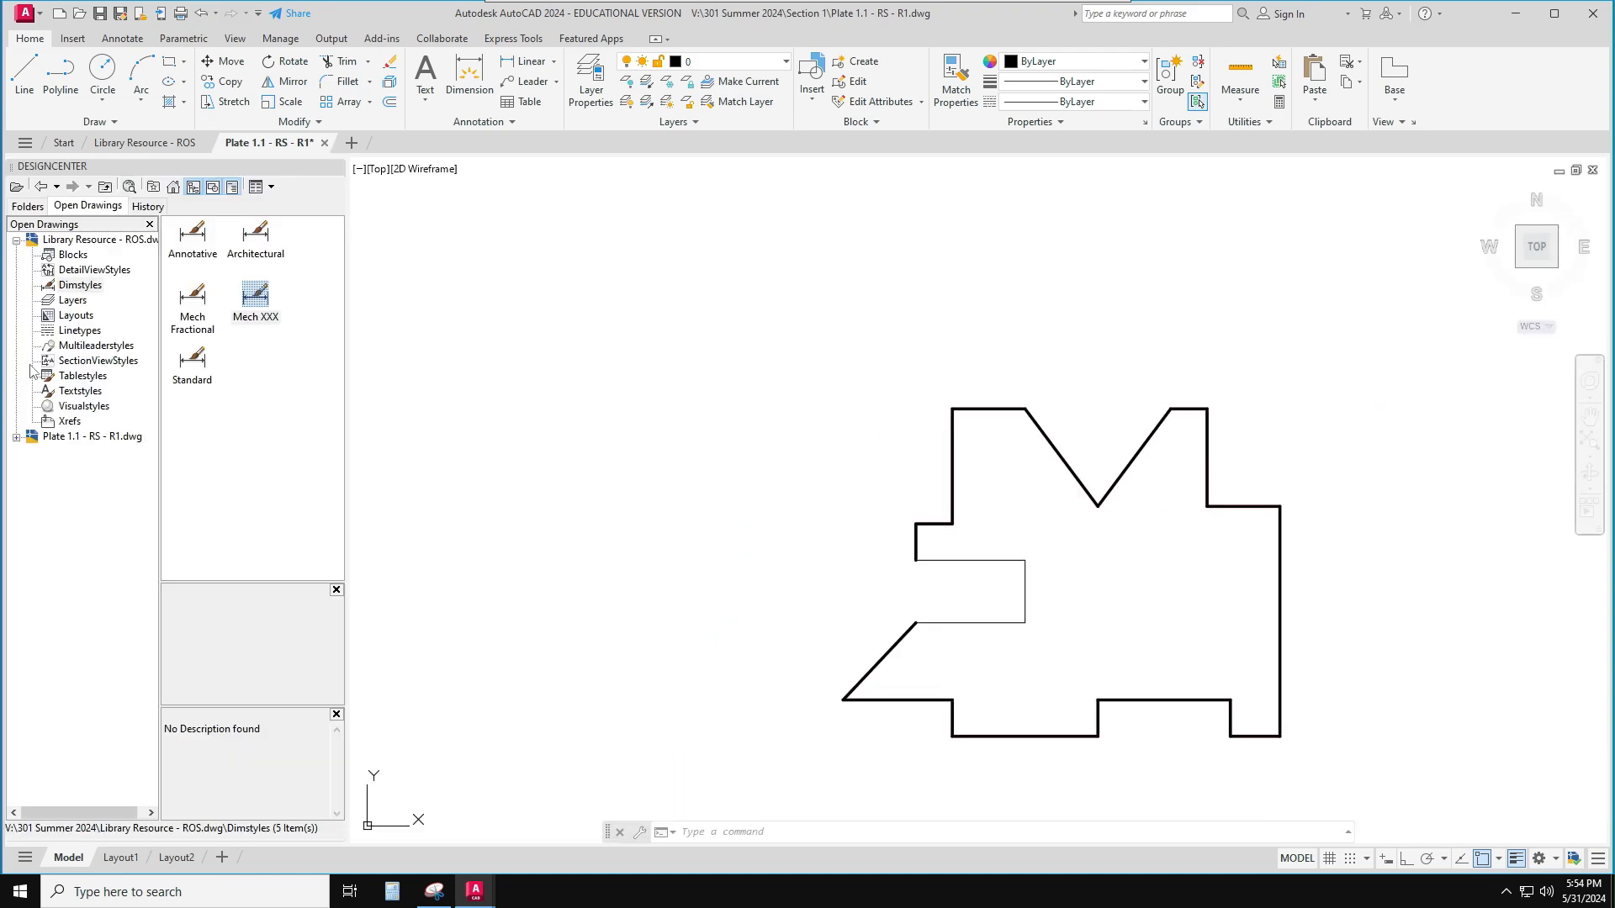
{"action": "key", "text": "Escape"}
{"action": "key", "text": "Escape"}
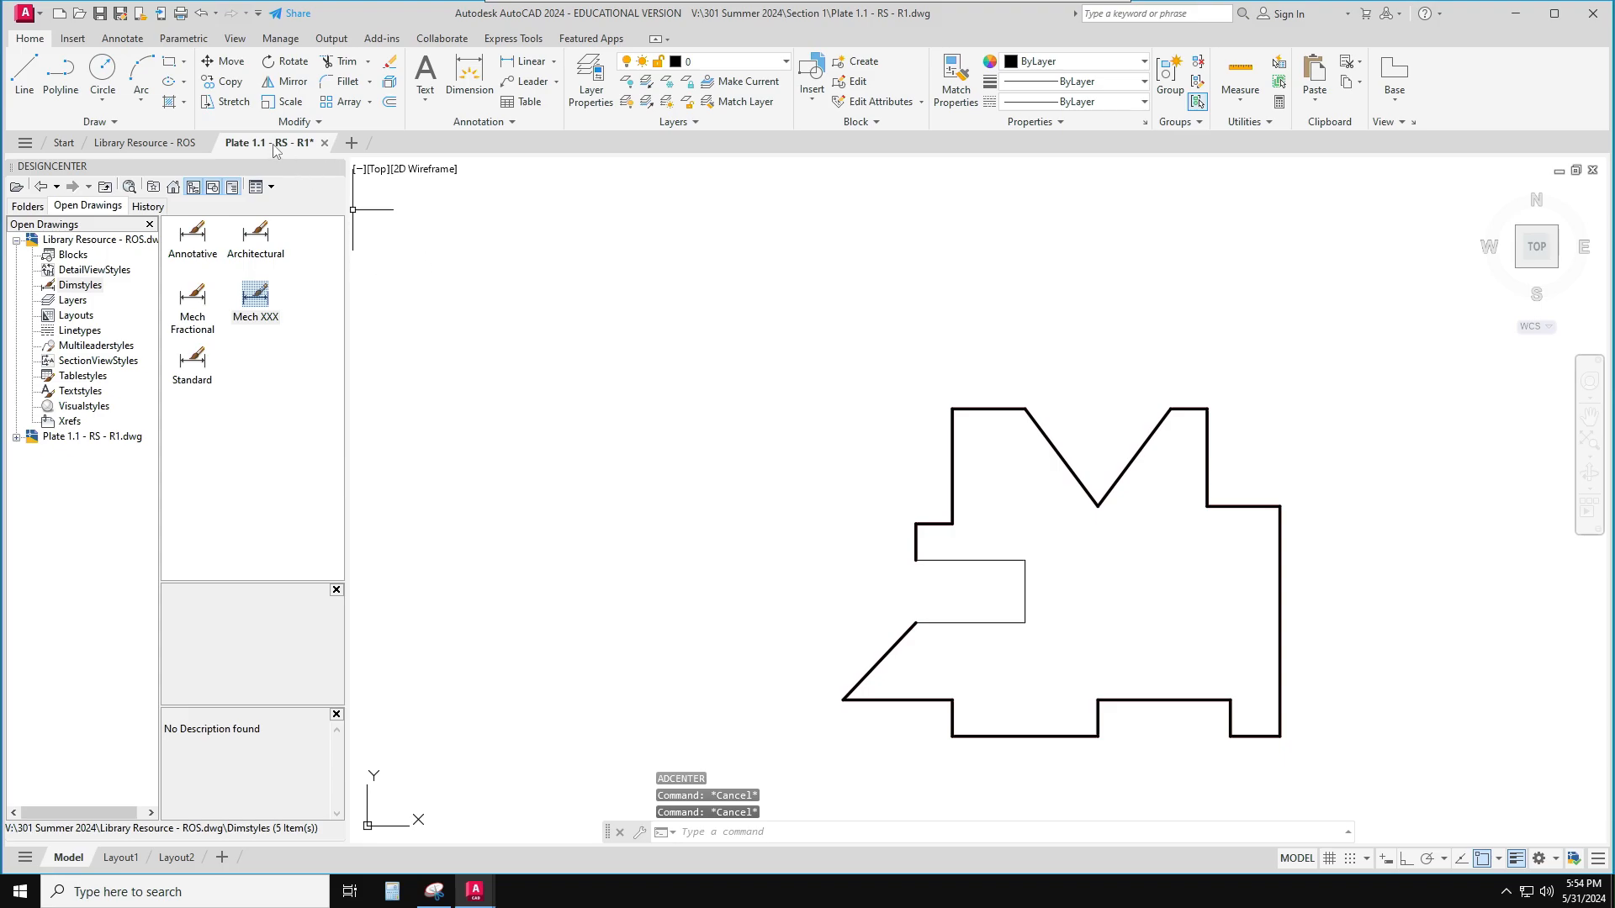
{"action": "mouse_move", "coordinate": [273, 149]}
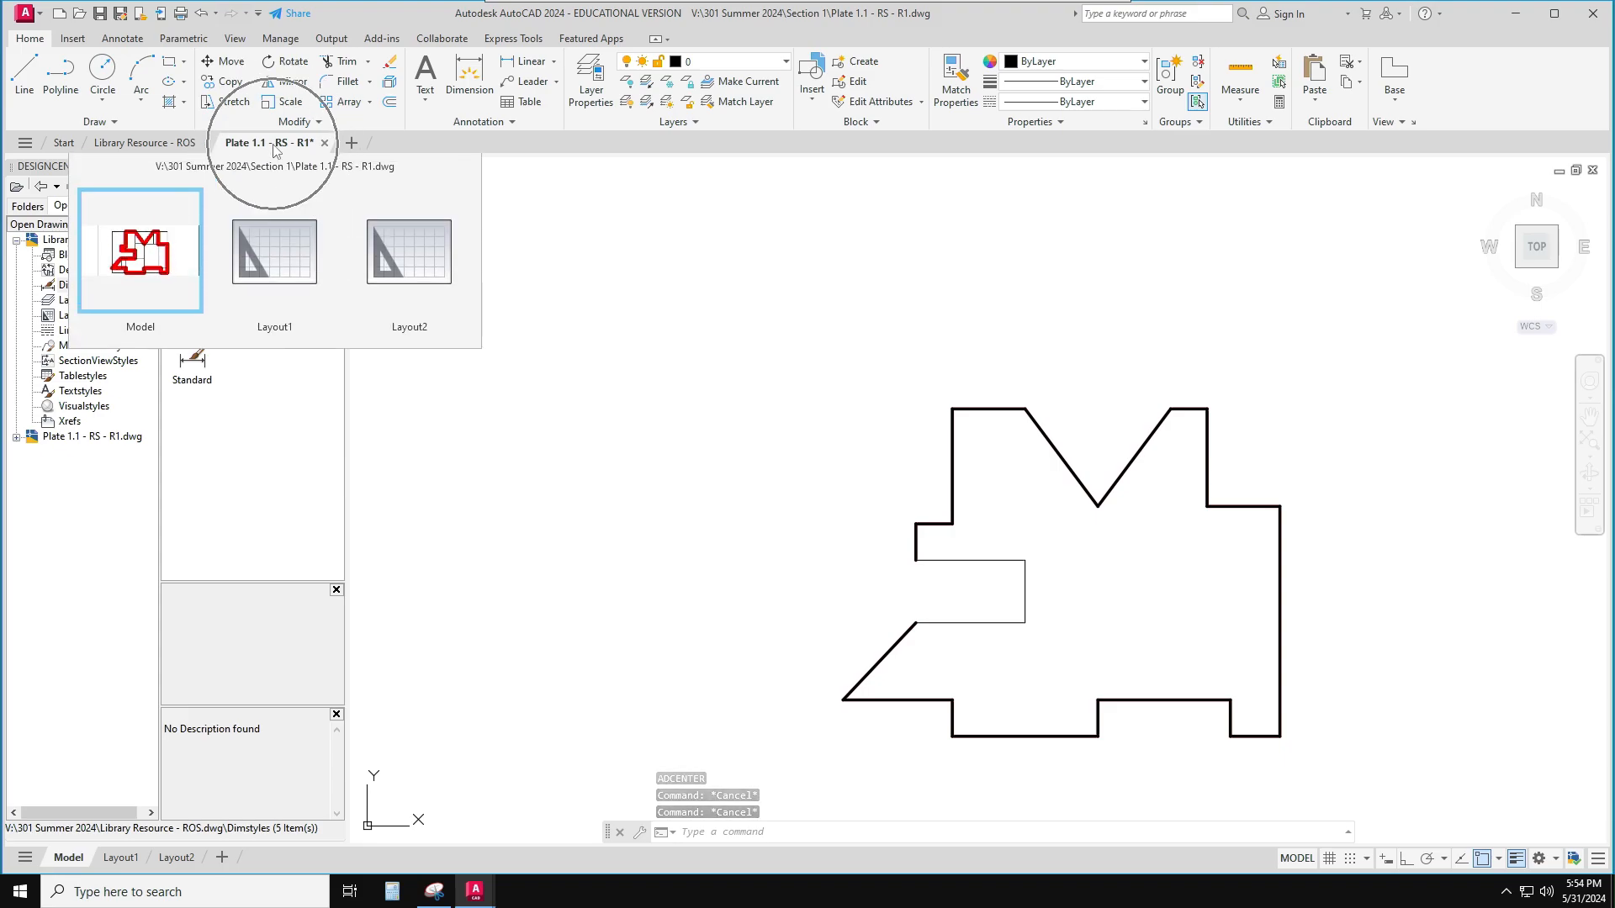
{"action": "left_click", "coordinate": [736, 401]}
{"action": "key", "text": "Escape"}
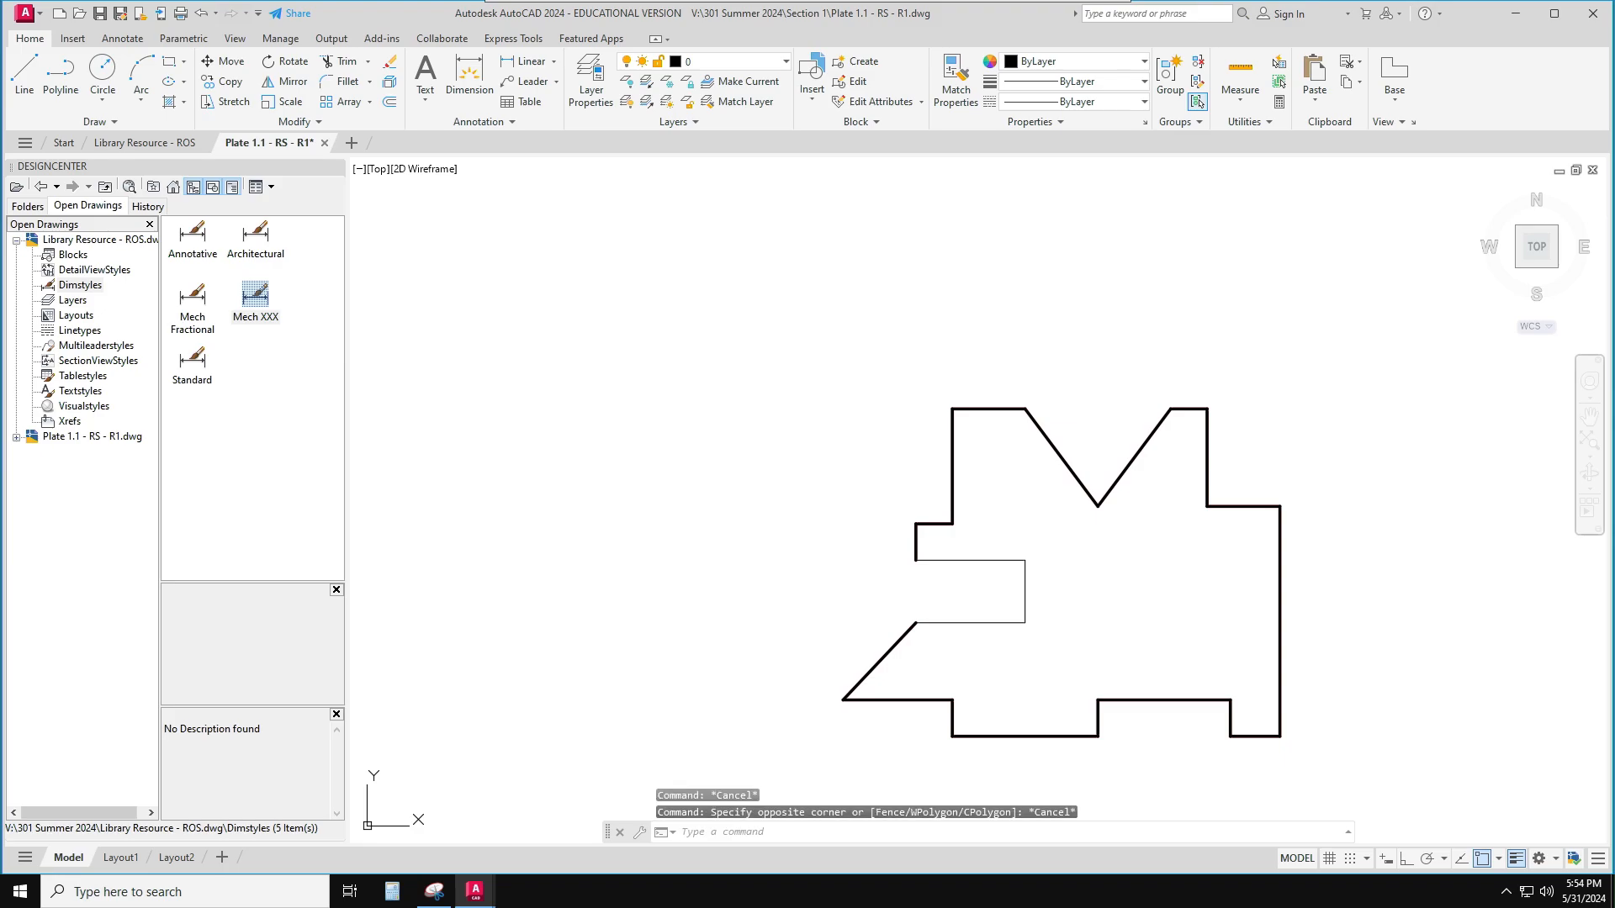
{"action": "key", "text": "Escape"}
{"action": "mouse_move", "coordinate": [277, 147]}
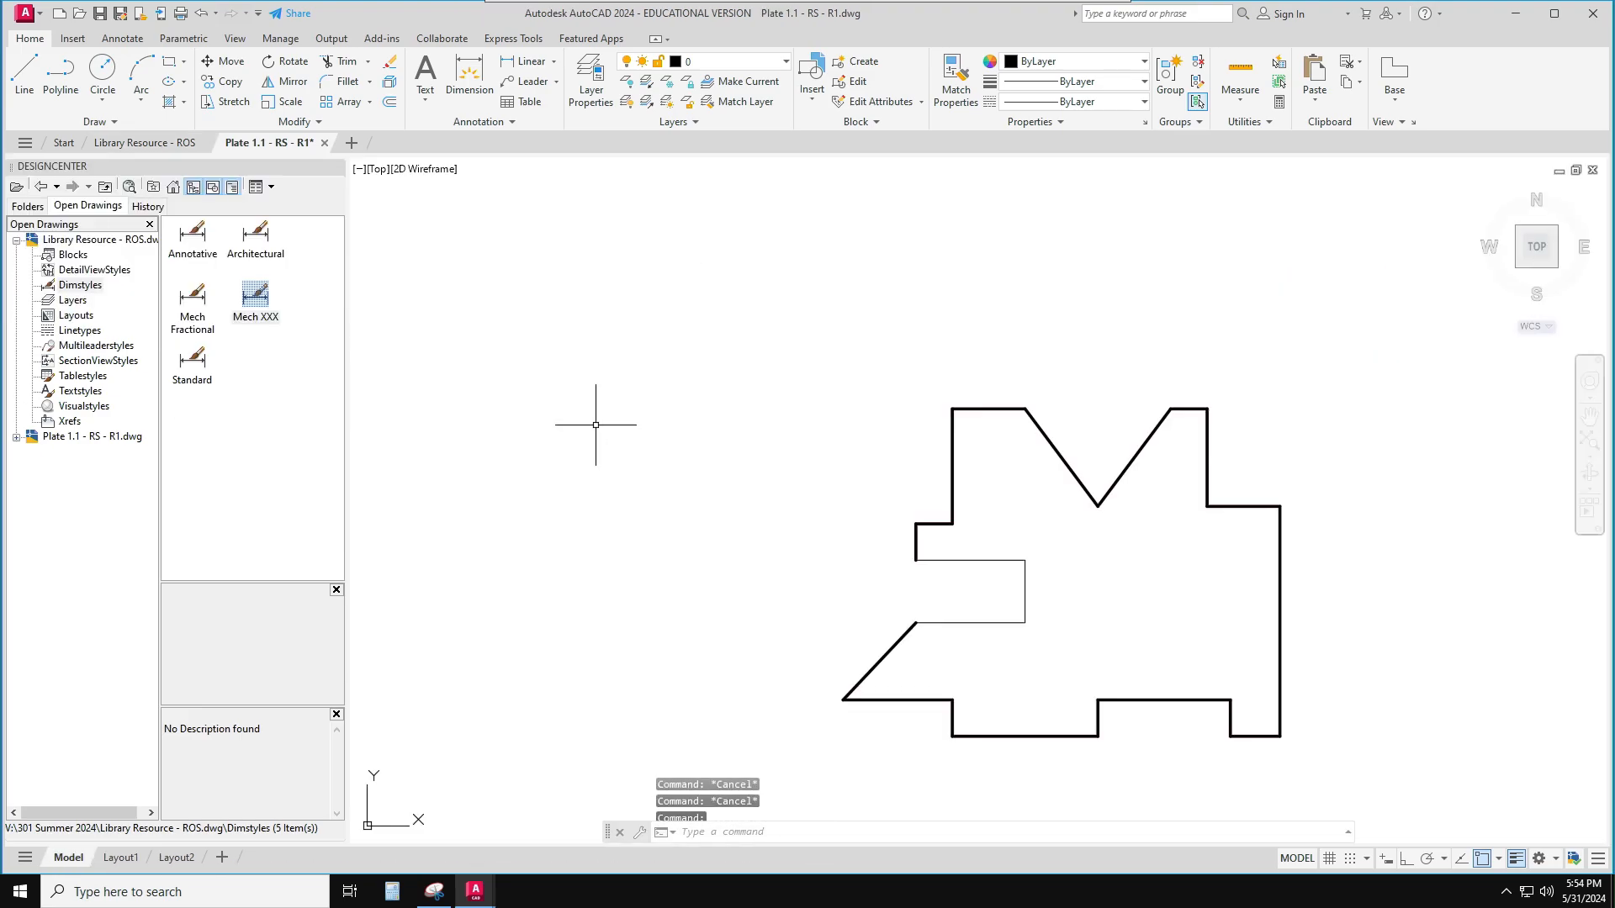
{"action": "key", "text": "Escape"}
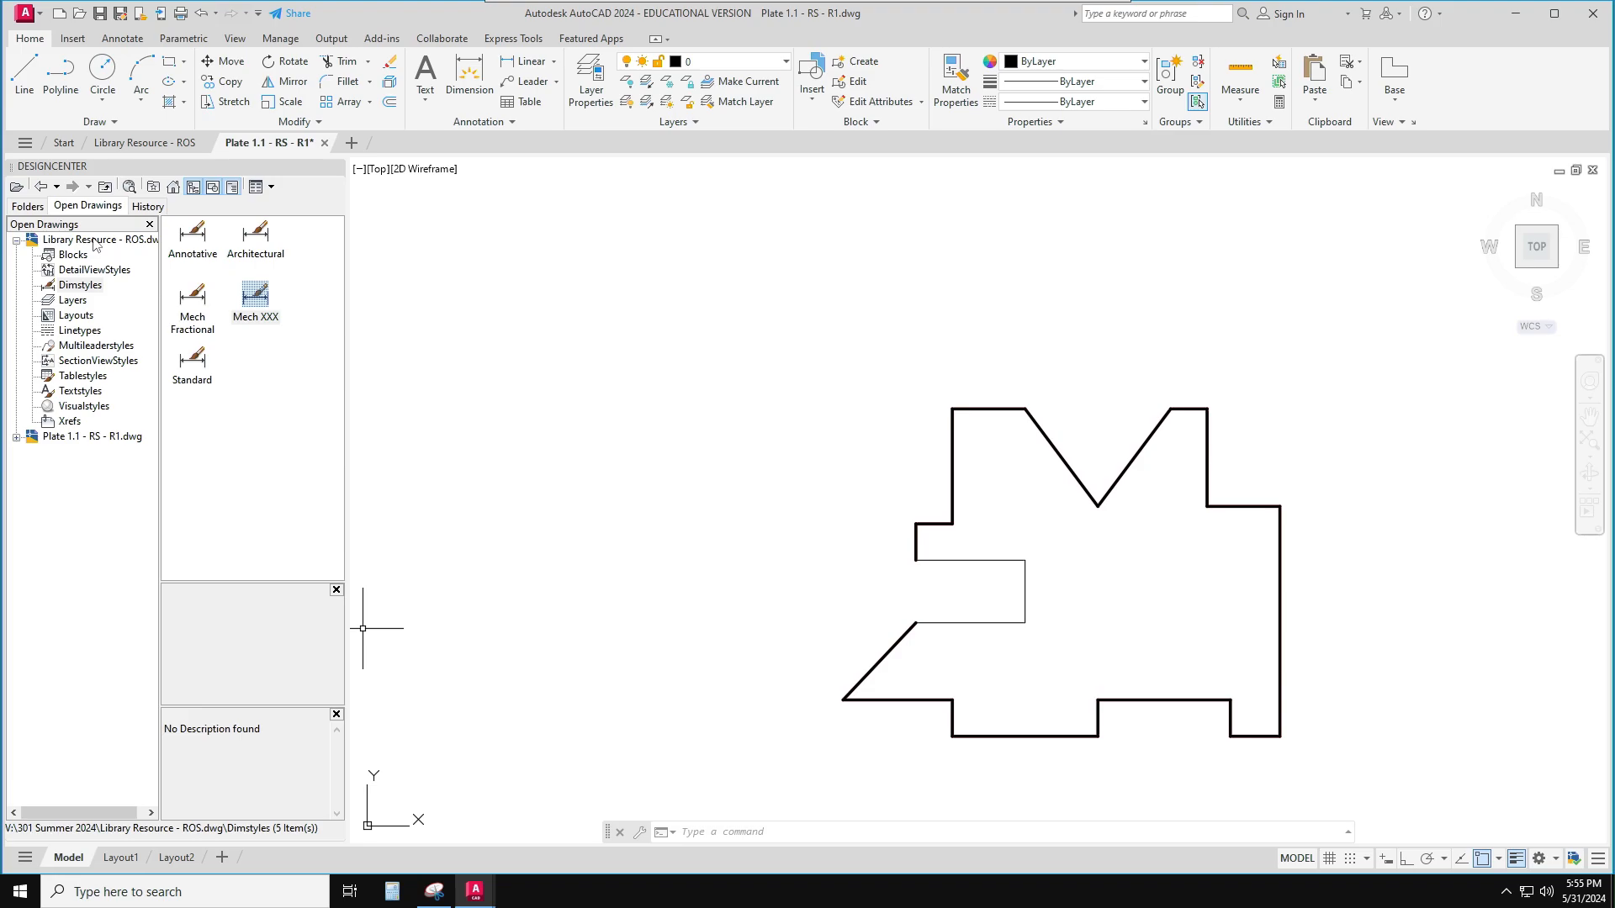
Display the library drawing's layers in DesignCenter and check which layers the current drawing already has
{"action": "left_click", "coordinate": [72, 301]}
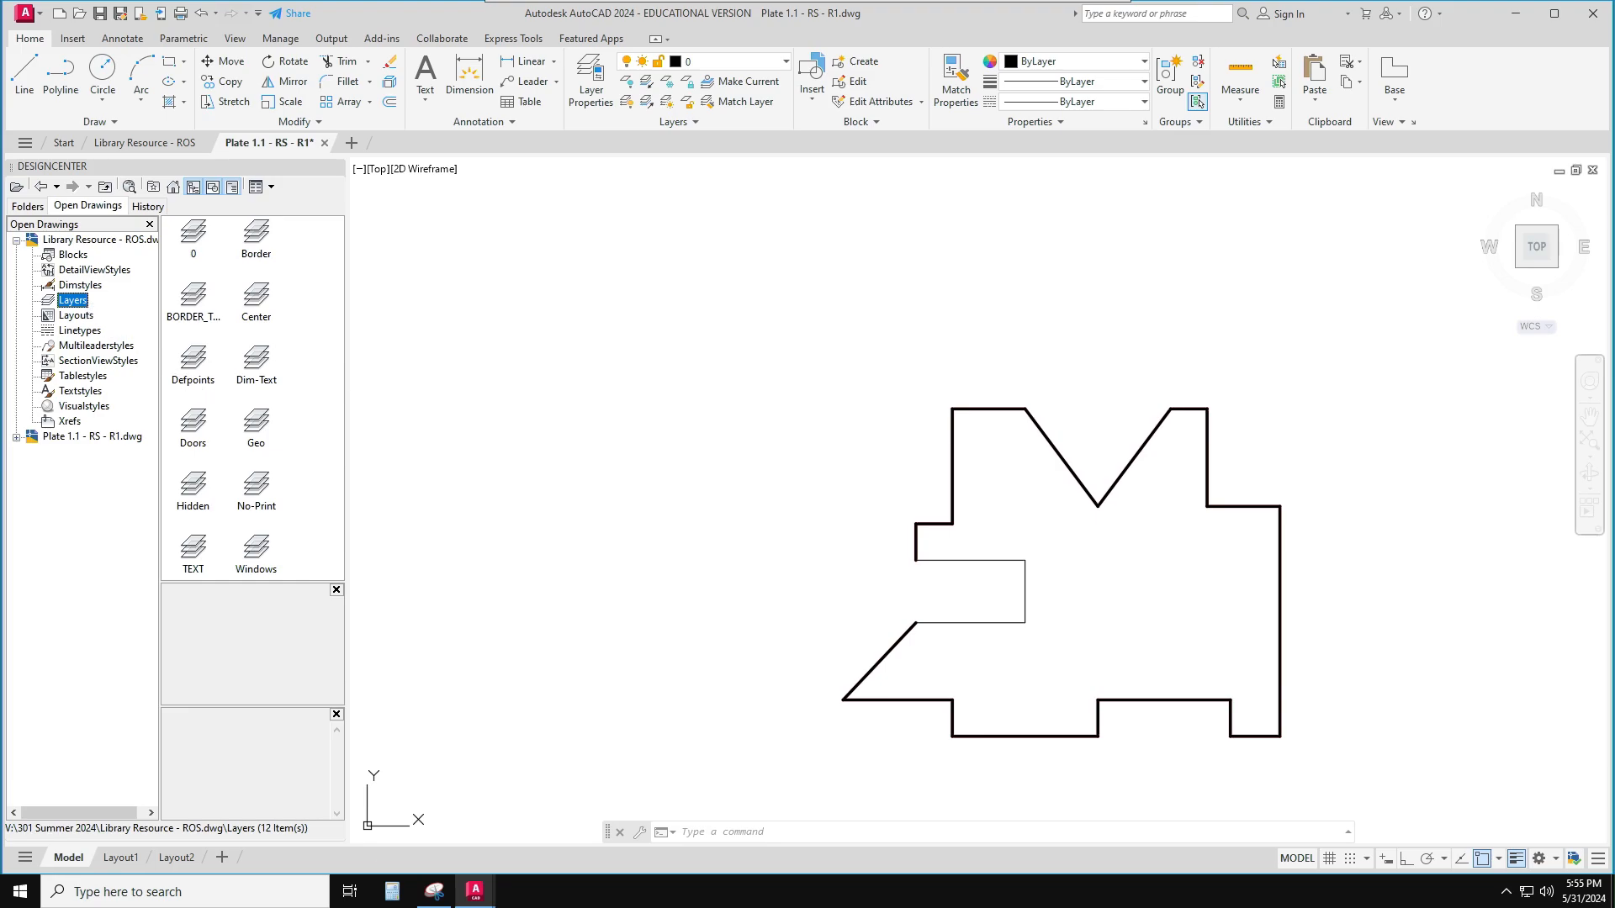
{"action": "left_click", "coordinate": [729, 227]}
{"action": "left_click", "coordinate": [739, 190]}
{"action": "key", "text": "Escape"}
{"action": "key", "text": "Escape"}
{"action": "left_click", "coordinate": [788, 62]}
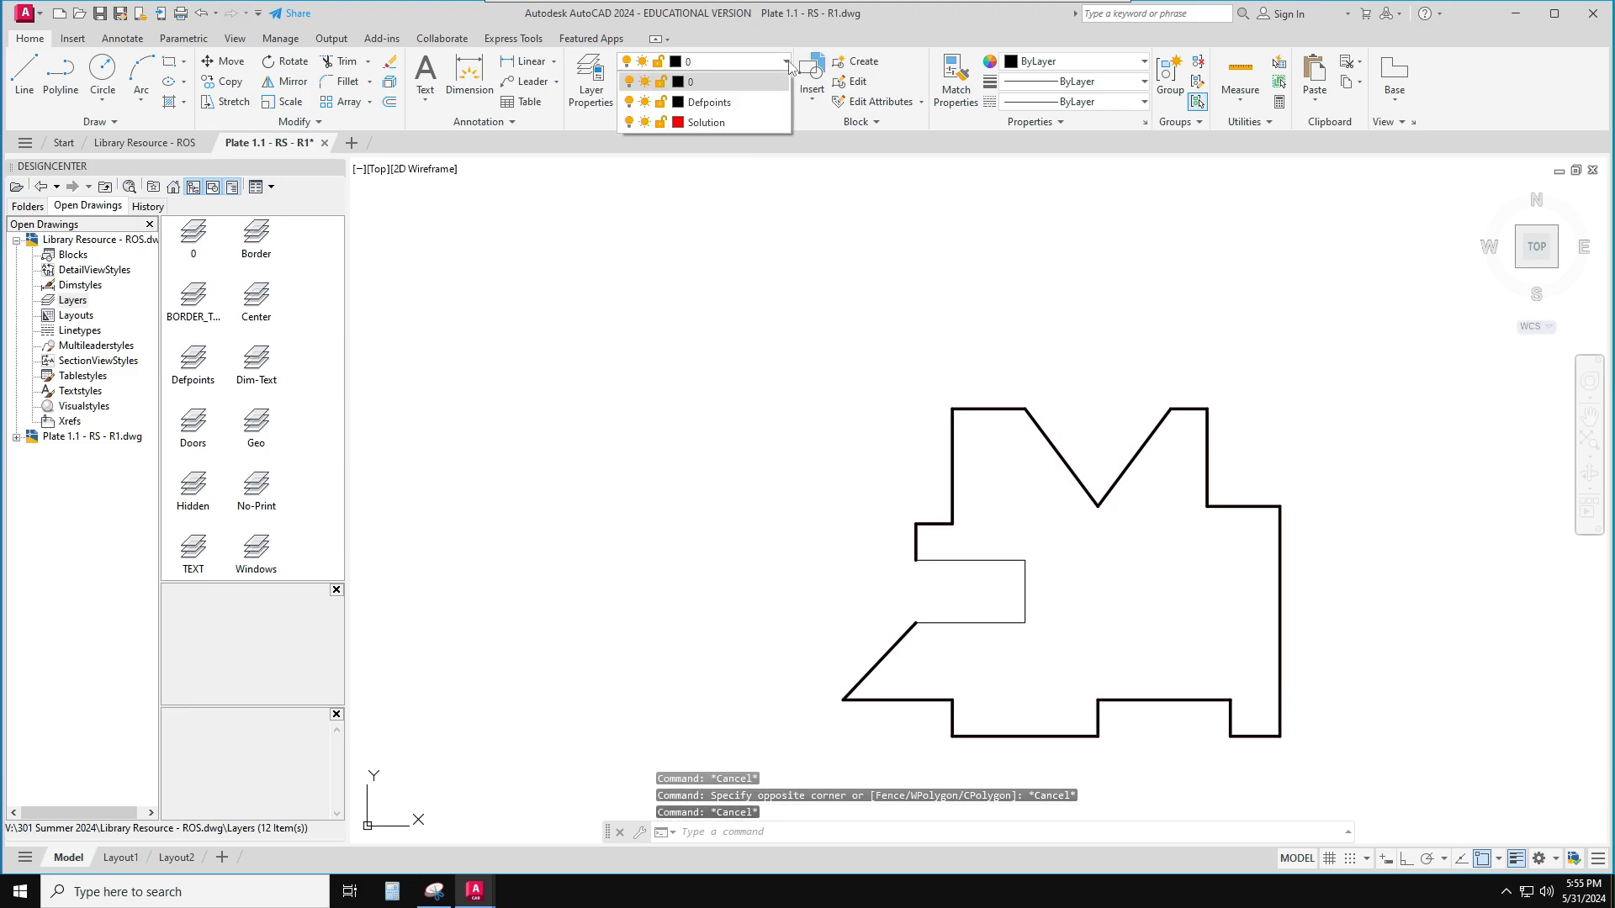
{"action": "key", "text": "Escape"}
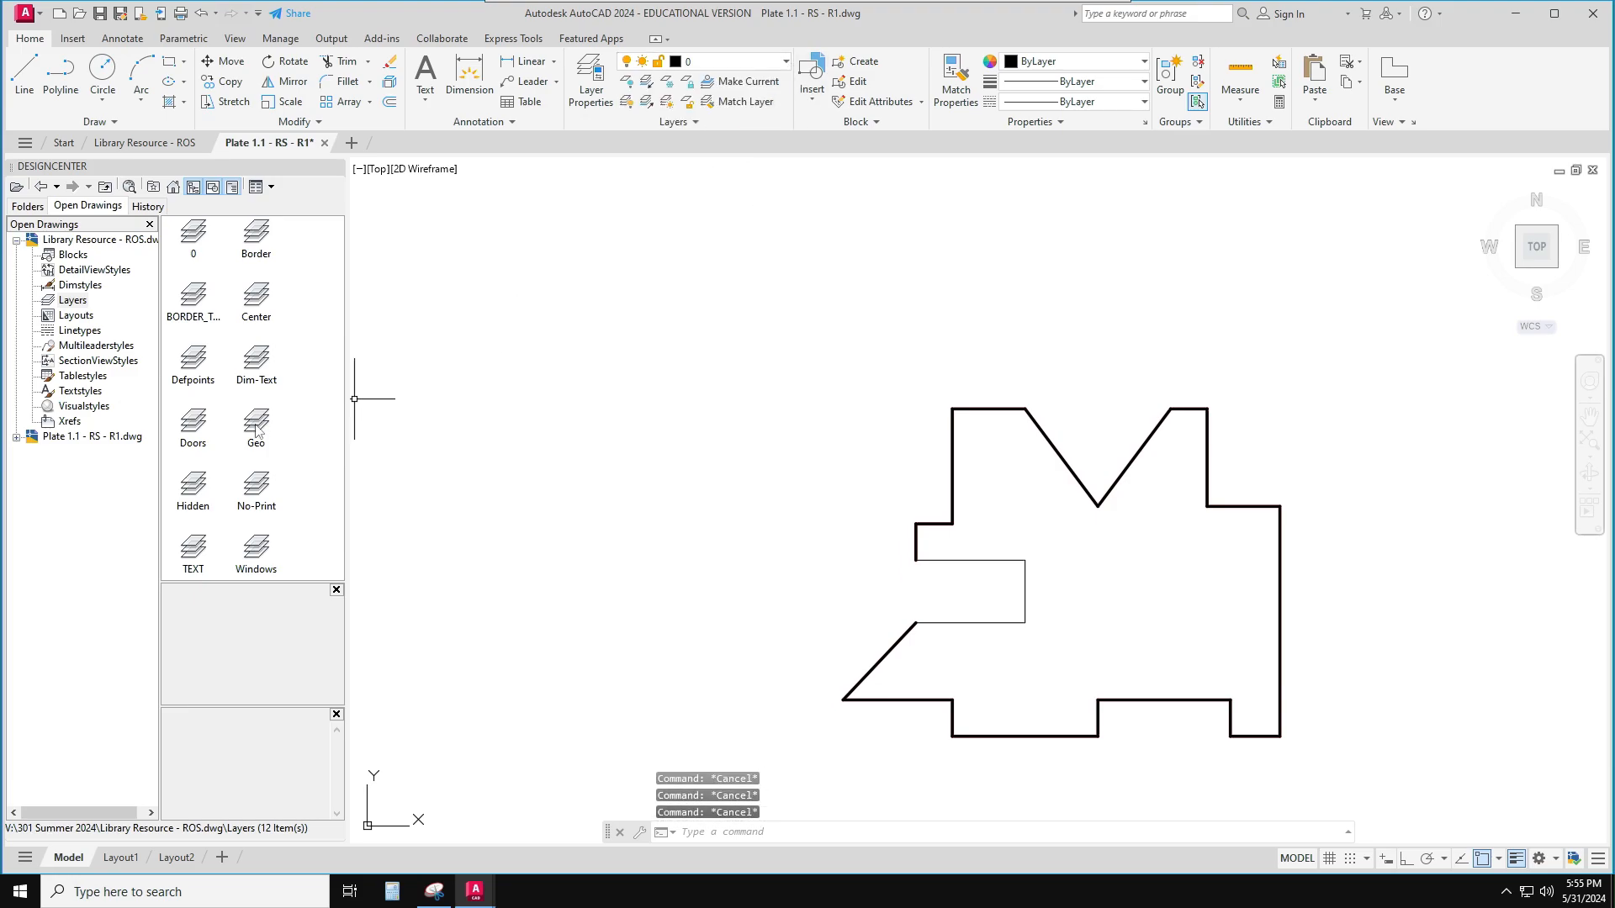
Copy the Geo layer from the Library Resource - ROS drawing into the current drawing through DesignCenter and check the layer list for it
{"action": "left_click", "coordinate": [256, 427]}
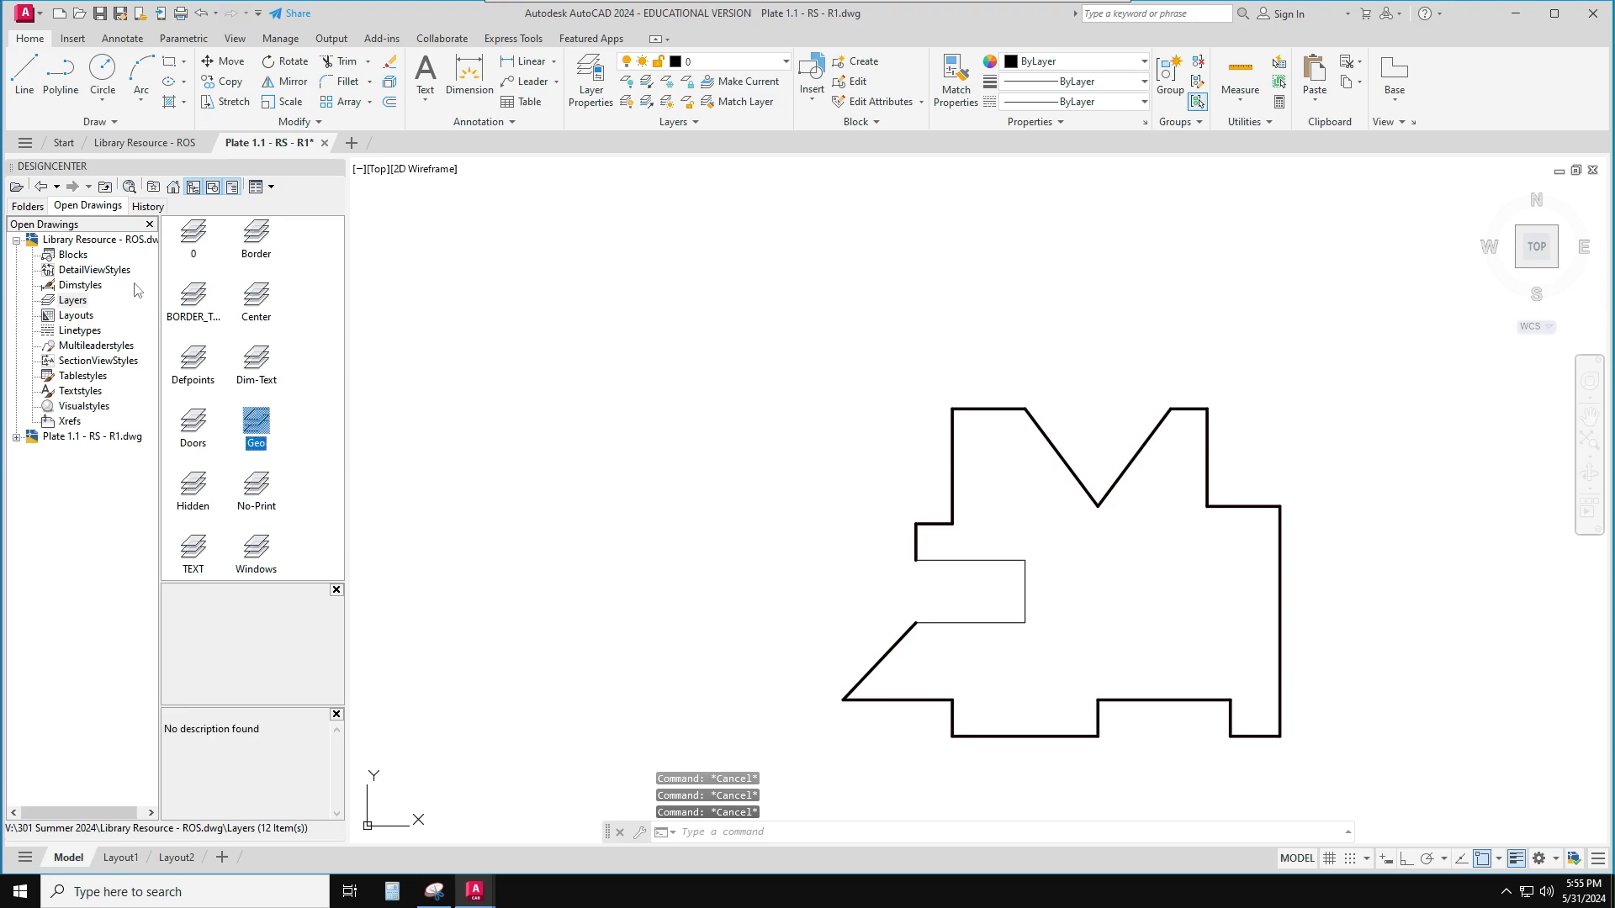
{"action": "left_click", "coordinate": [327, 322]}
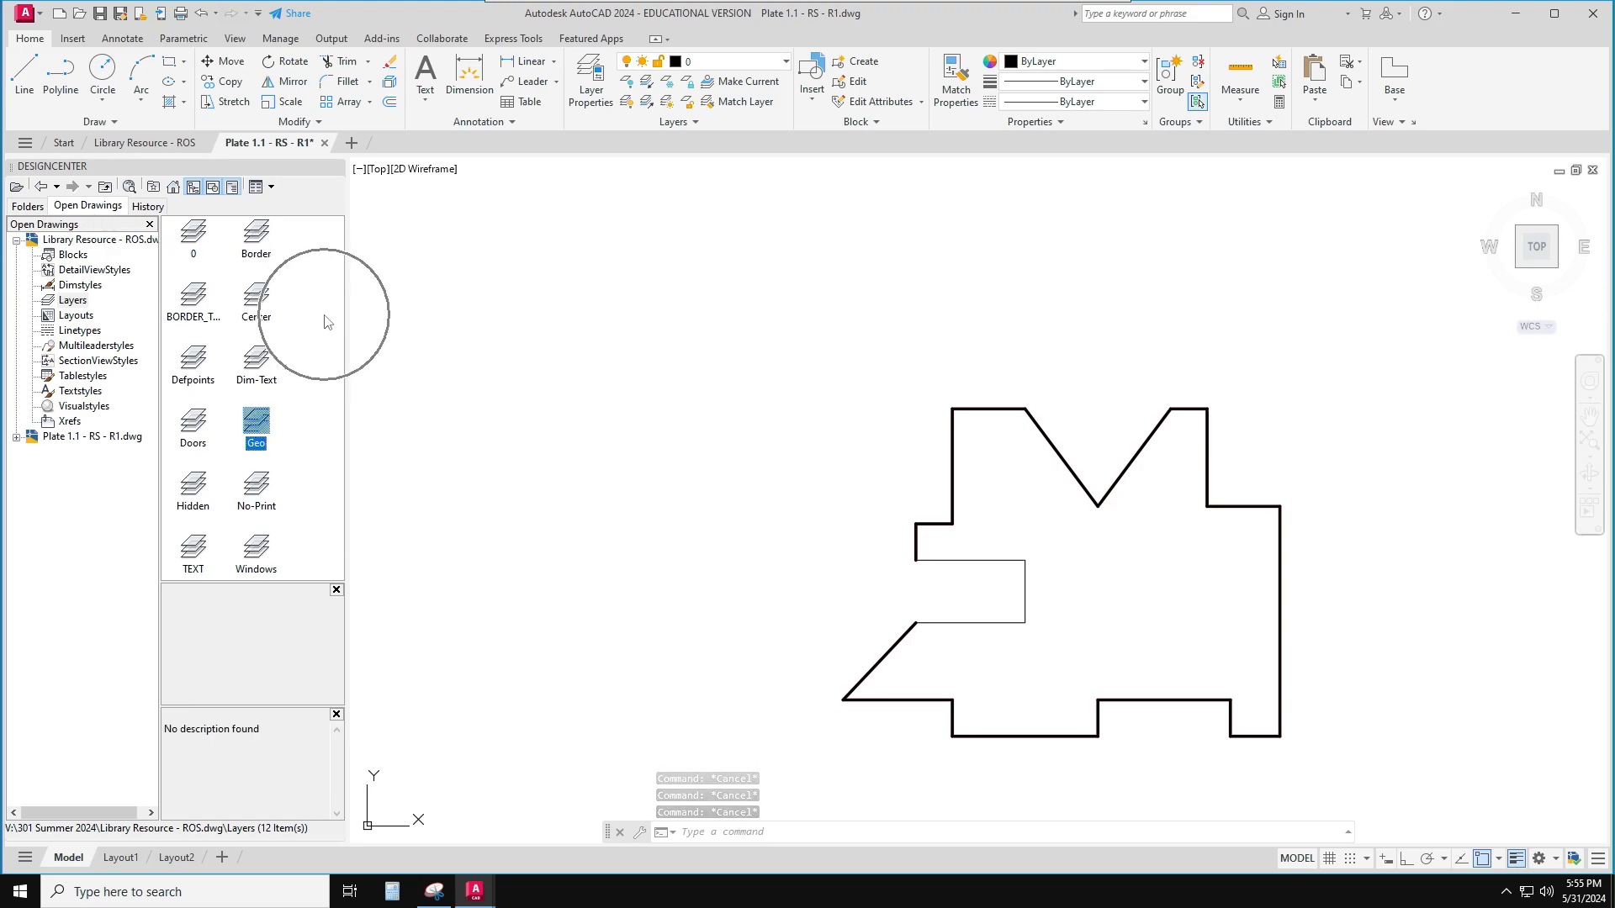
{"action": "left_click", "coordinate": [139, 147]}
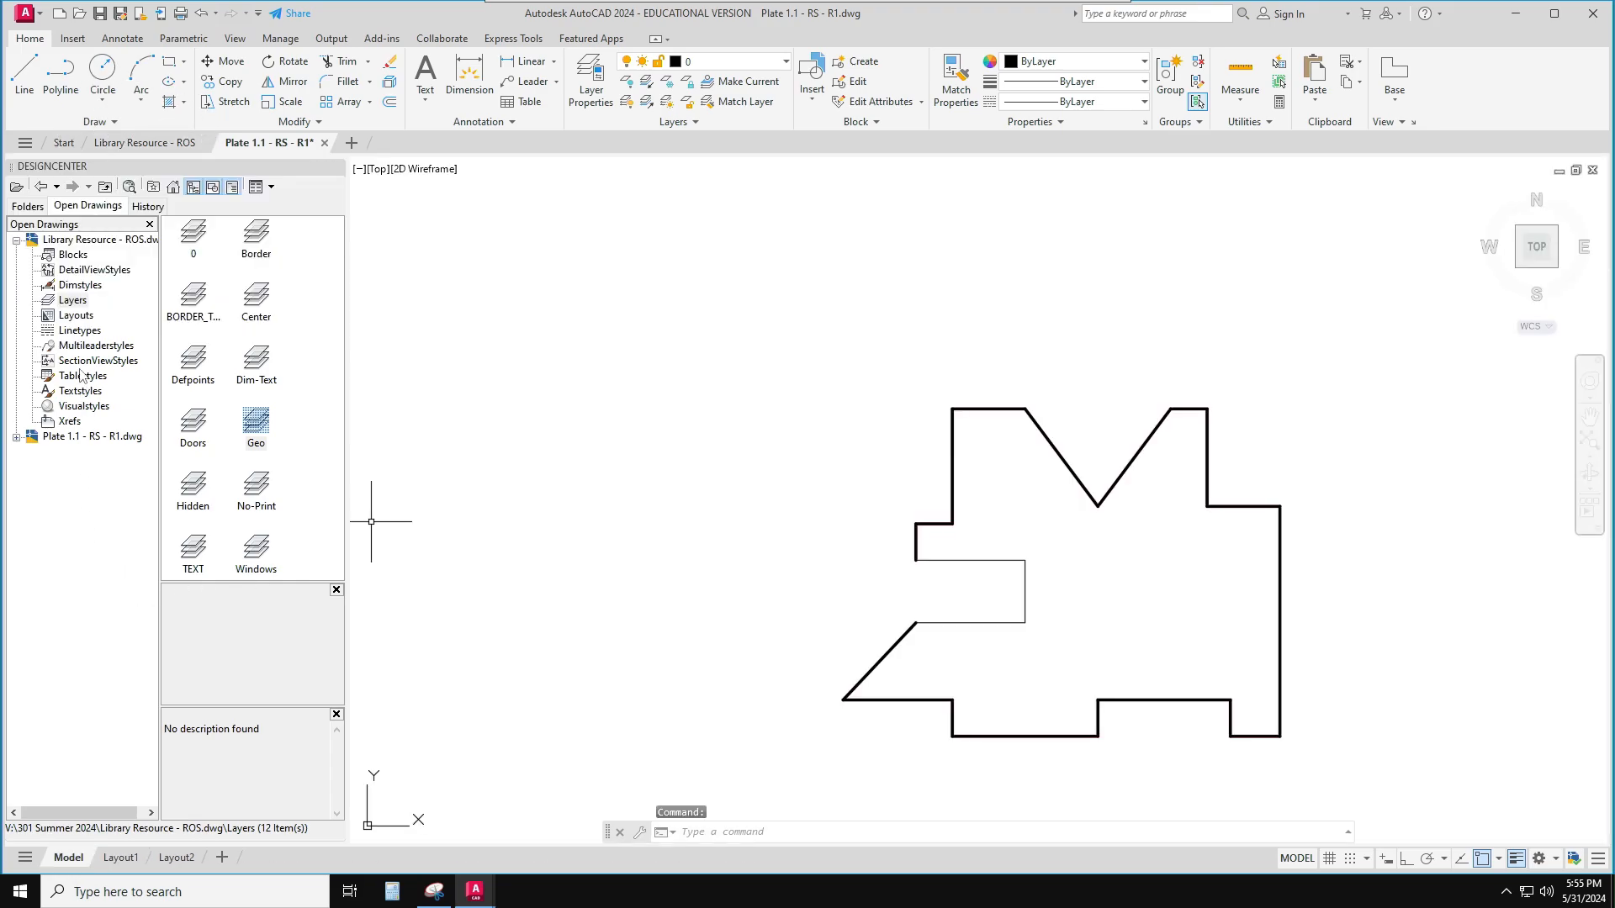
{"action": "left_click", "coordinate": [73, 301]}
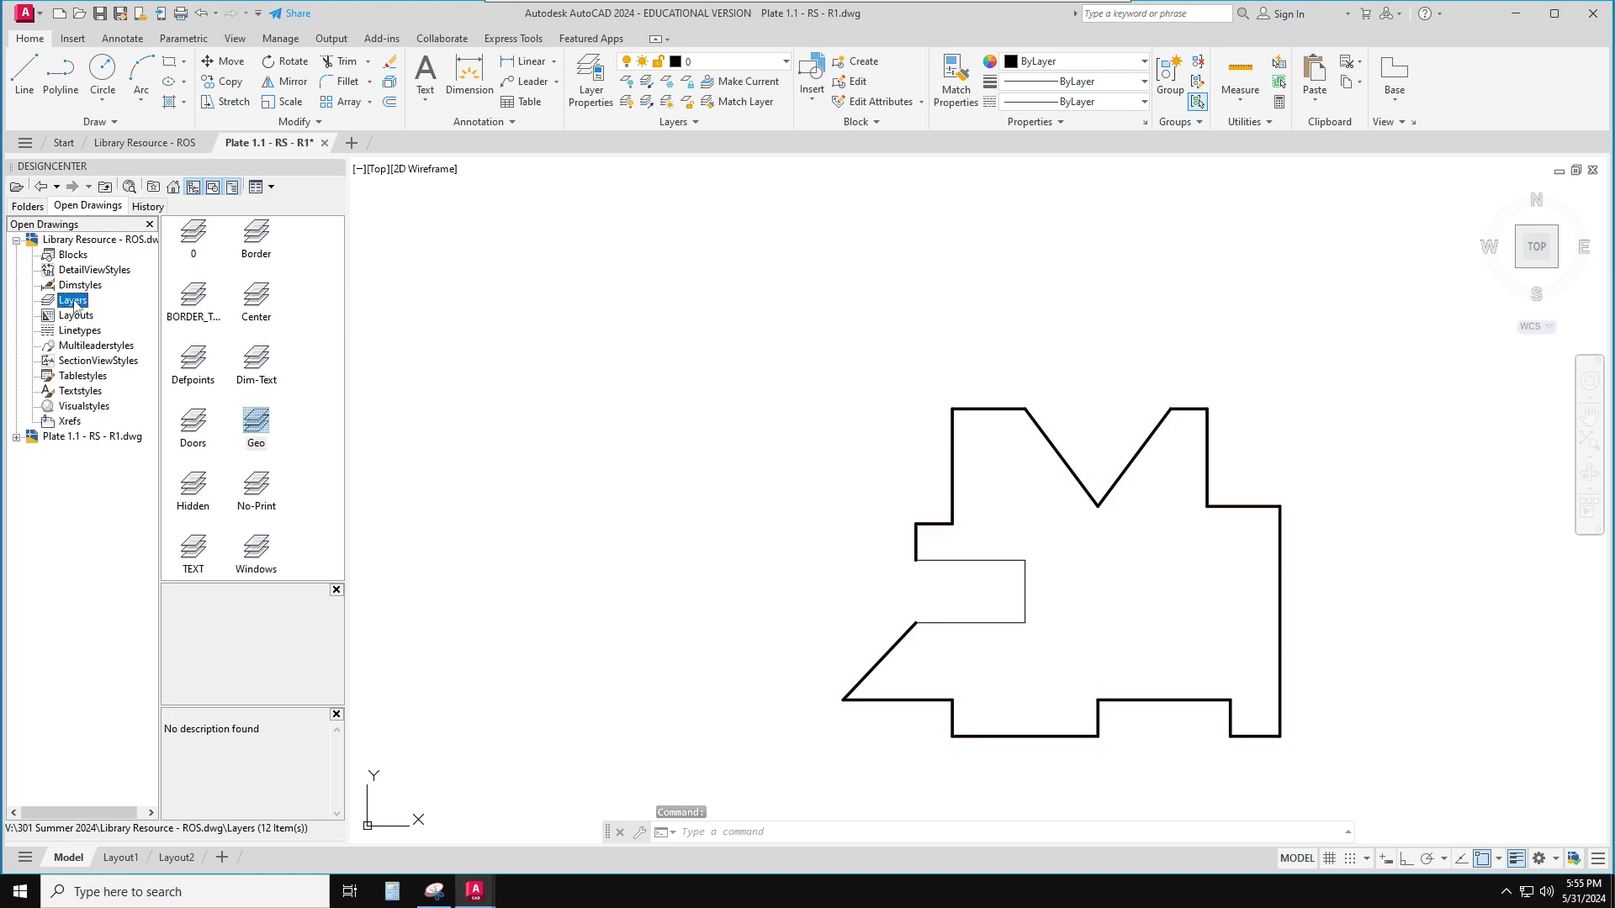
{"action": "left_click", "coordinate": [259, 430]}
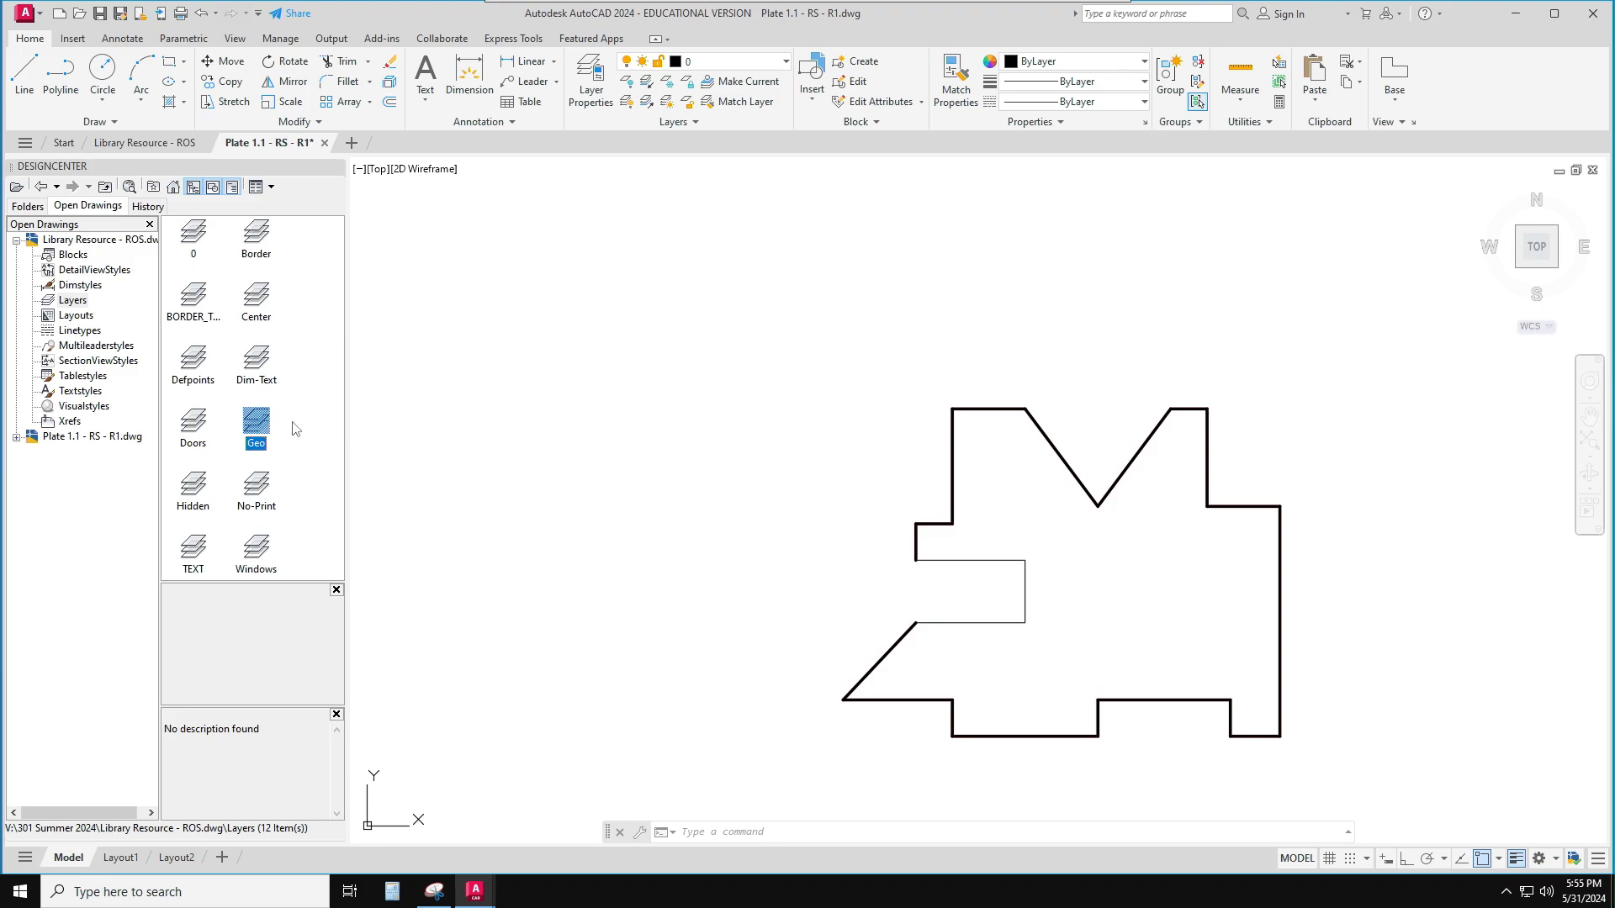
{"action": "left_click_drag", "start_coordinate": [295, 429], "coordinate": [453, 430]}
{"action": "left_click_drag", "start_coordinate": [599, 440], "coordinate": [649, 445]}
{"action": "left_click_drag", "start_coordinate": [667, 451], "coordinate": [666, 446]}
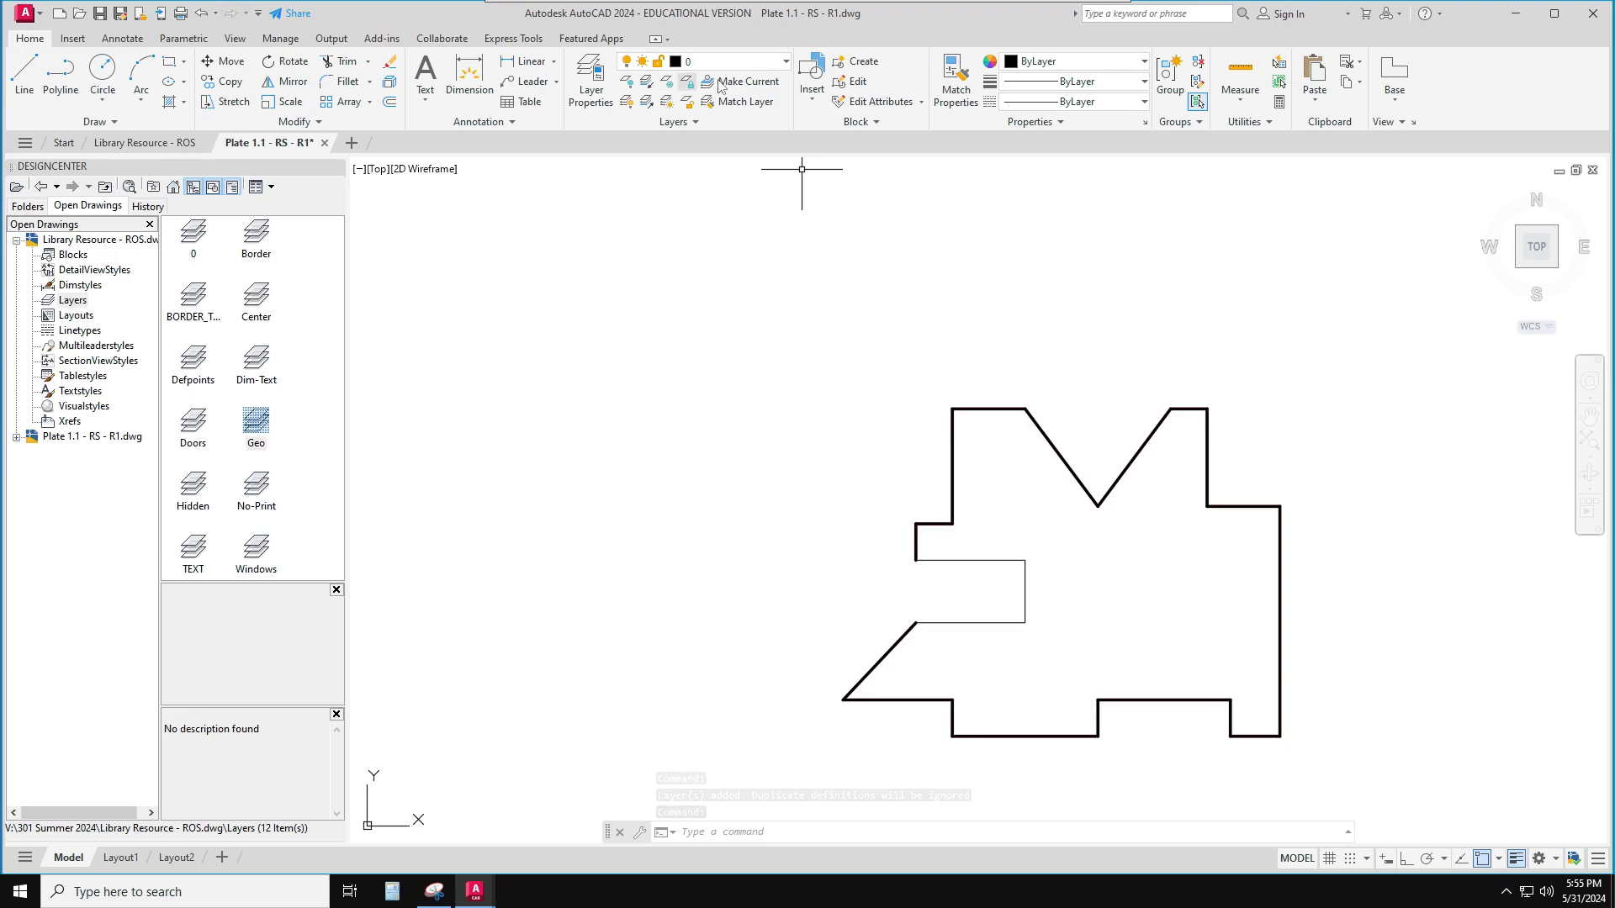
{"action": "left_click", "coordinate": [768, 64]}
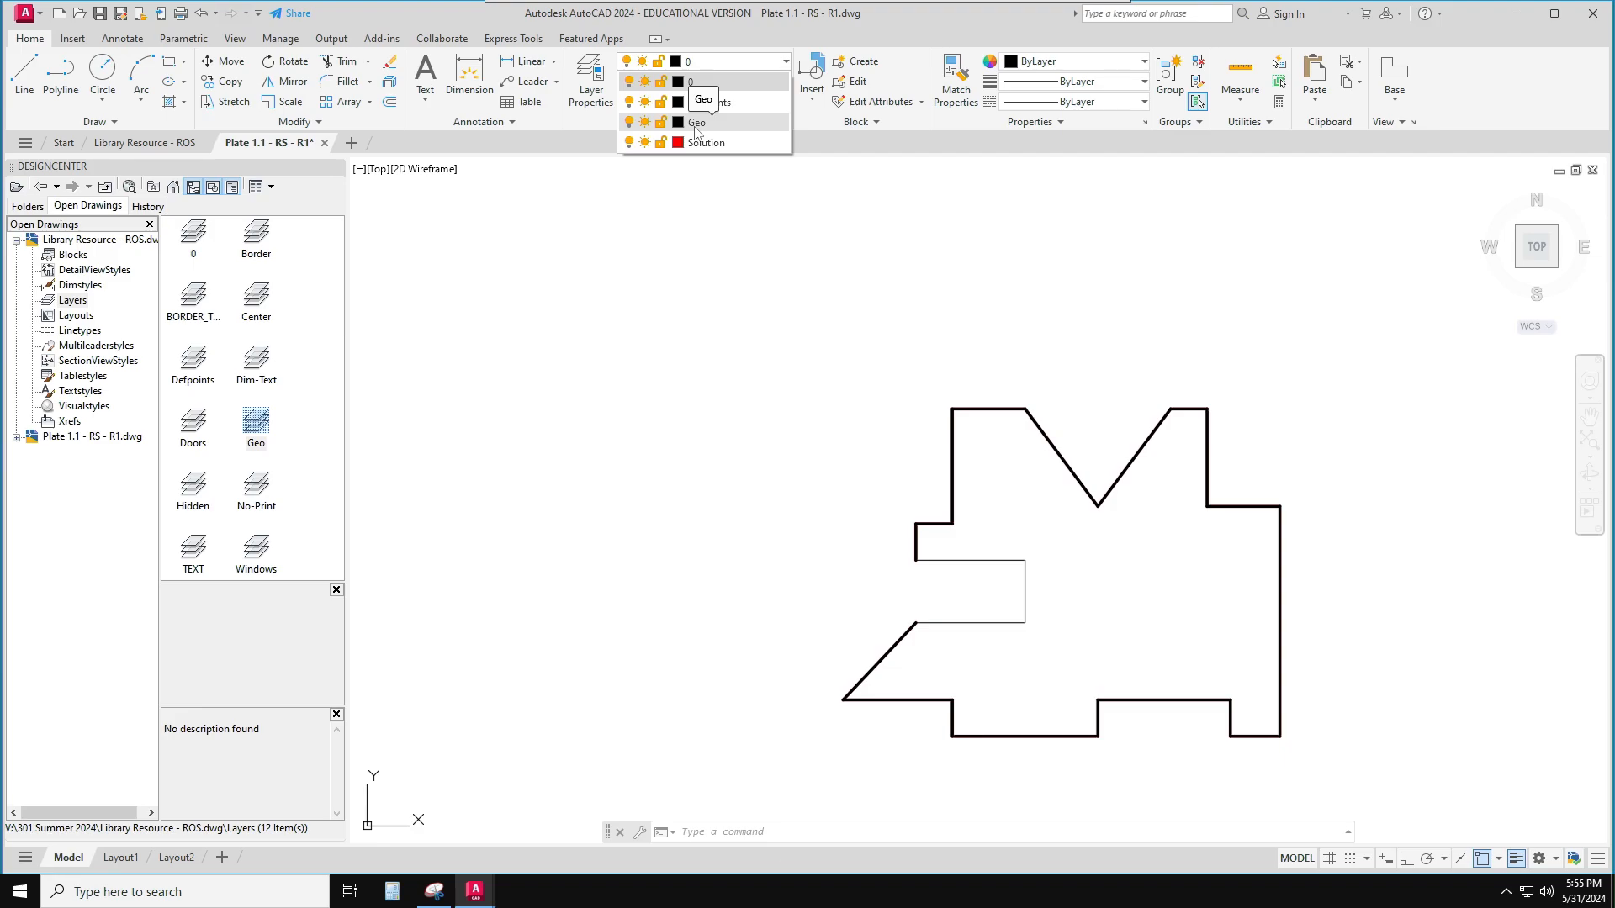
{"action": "key", "text": "Escape"}
{"action": "key", "text": "Escape"}
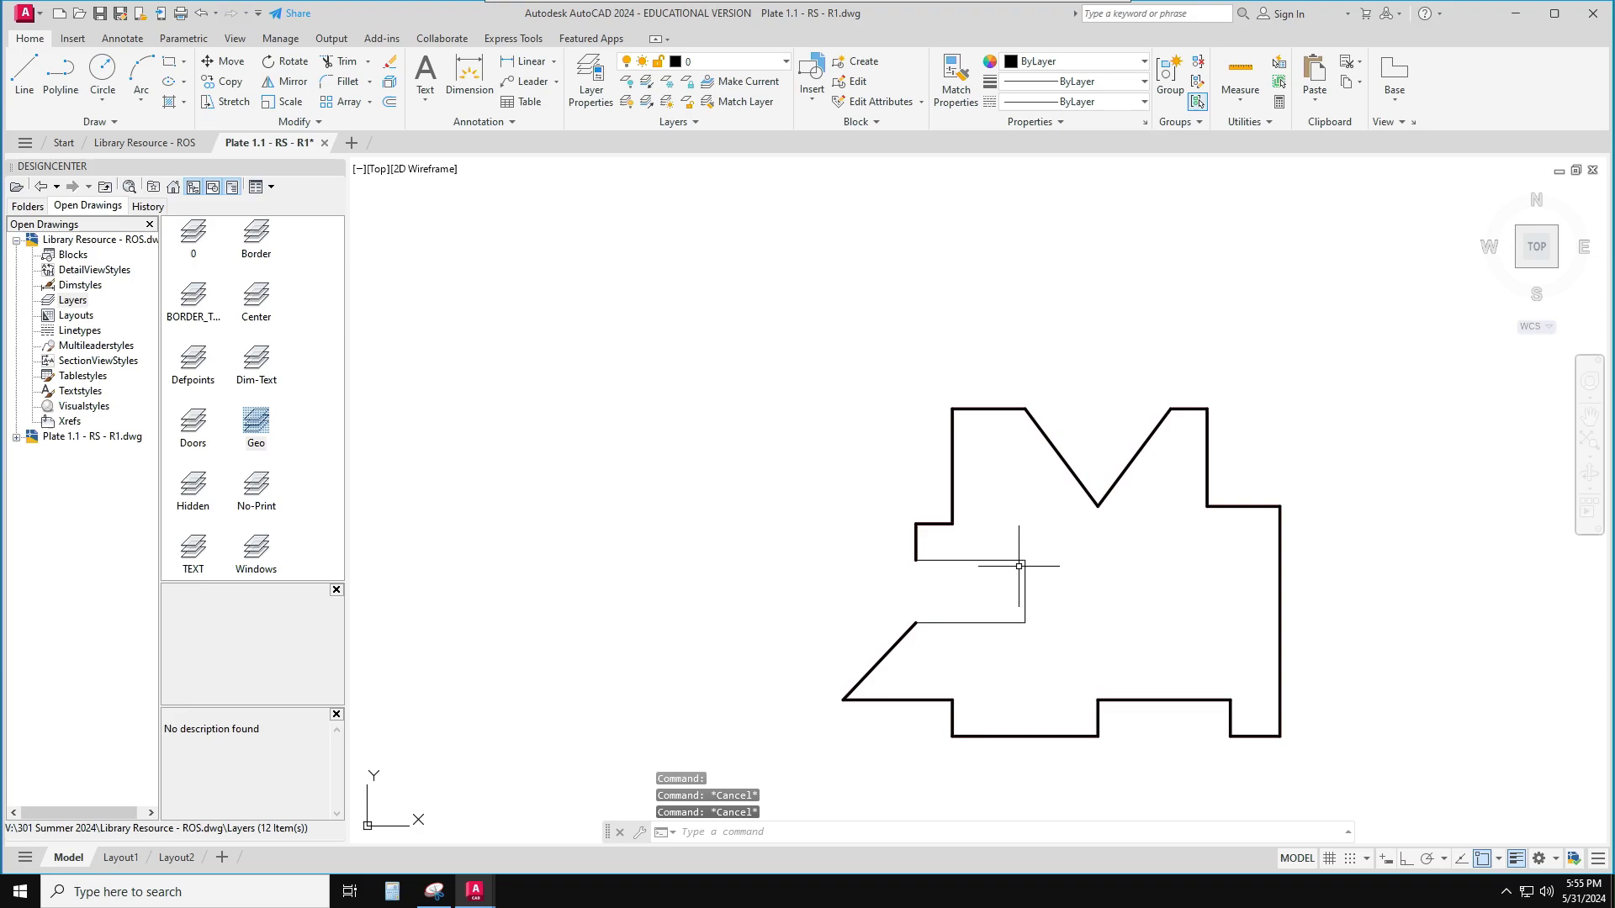
Assign the three thin lines of the deepened side notch to the Geo layer and clear the selection
{"action": "left_click", "coordinate": [1068, 640]}
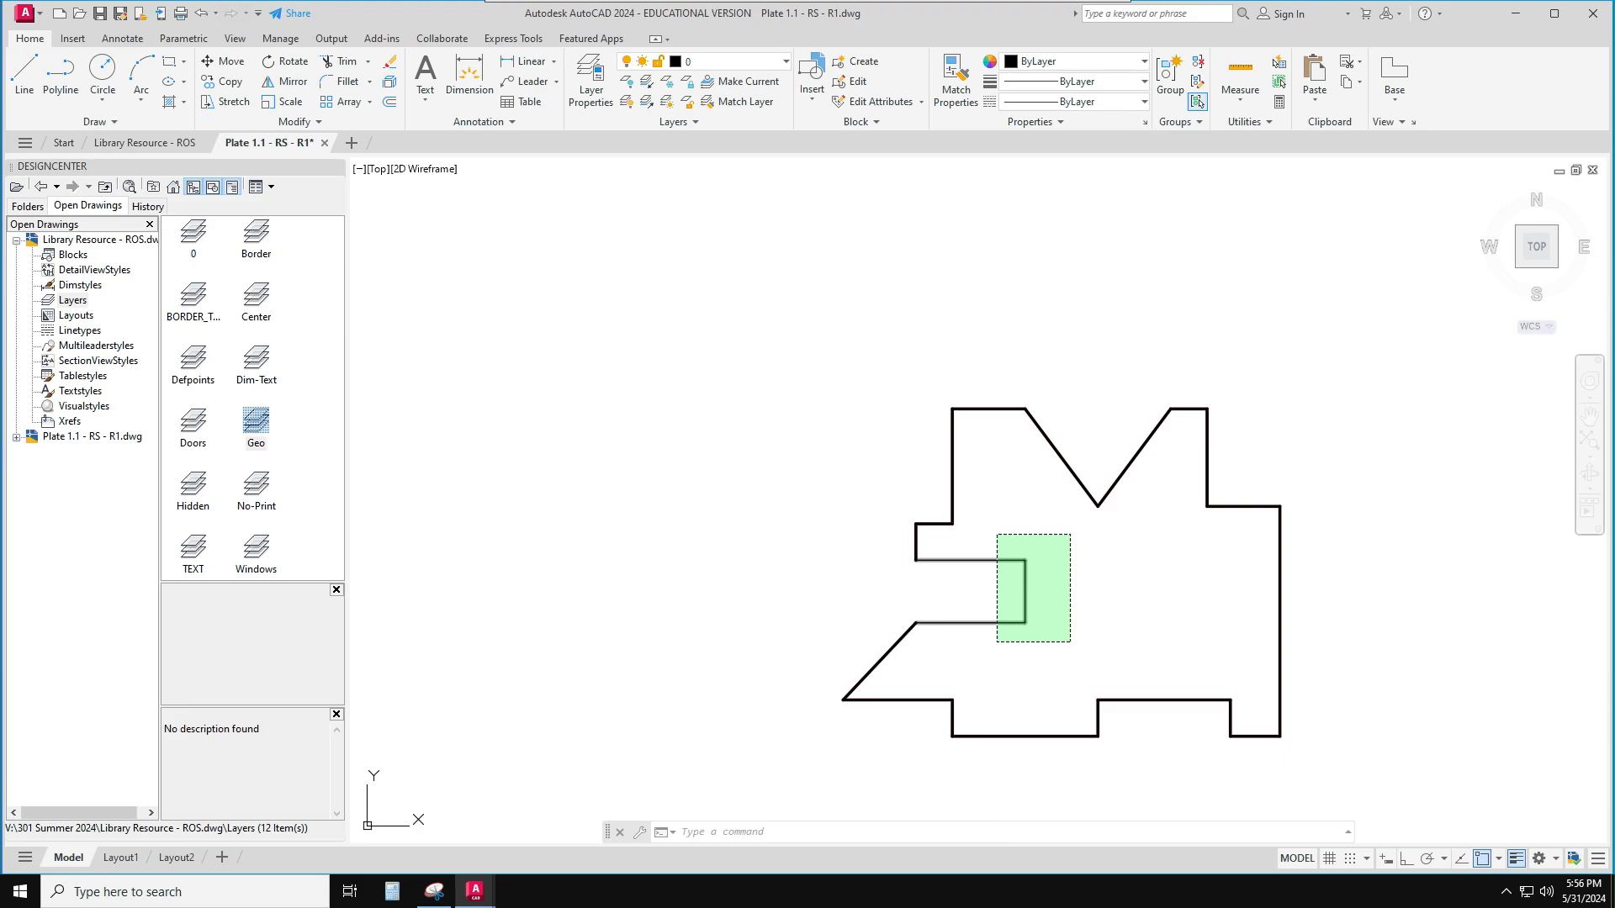
{"action": "left_click", "coordinate": [998, 534]}
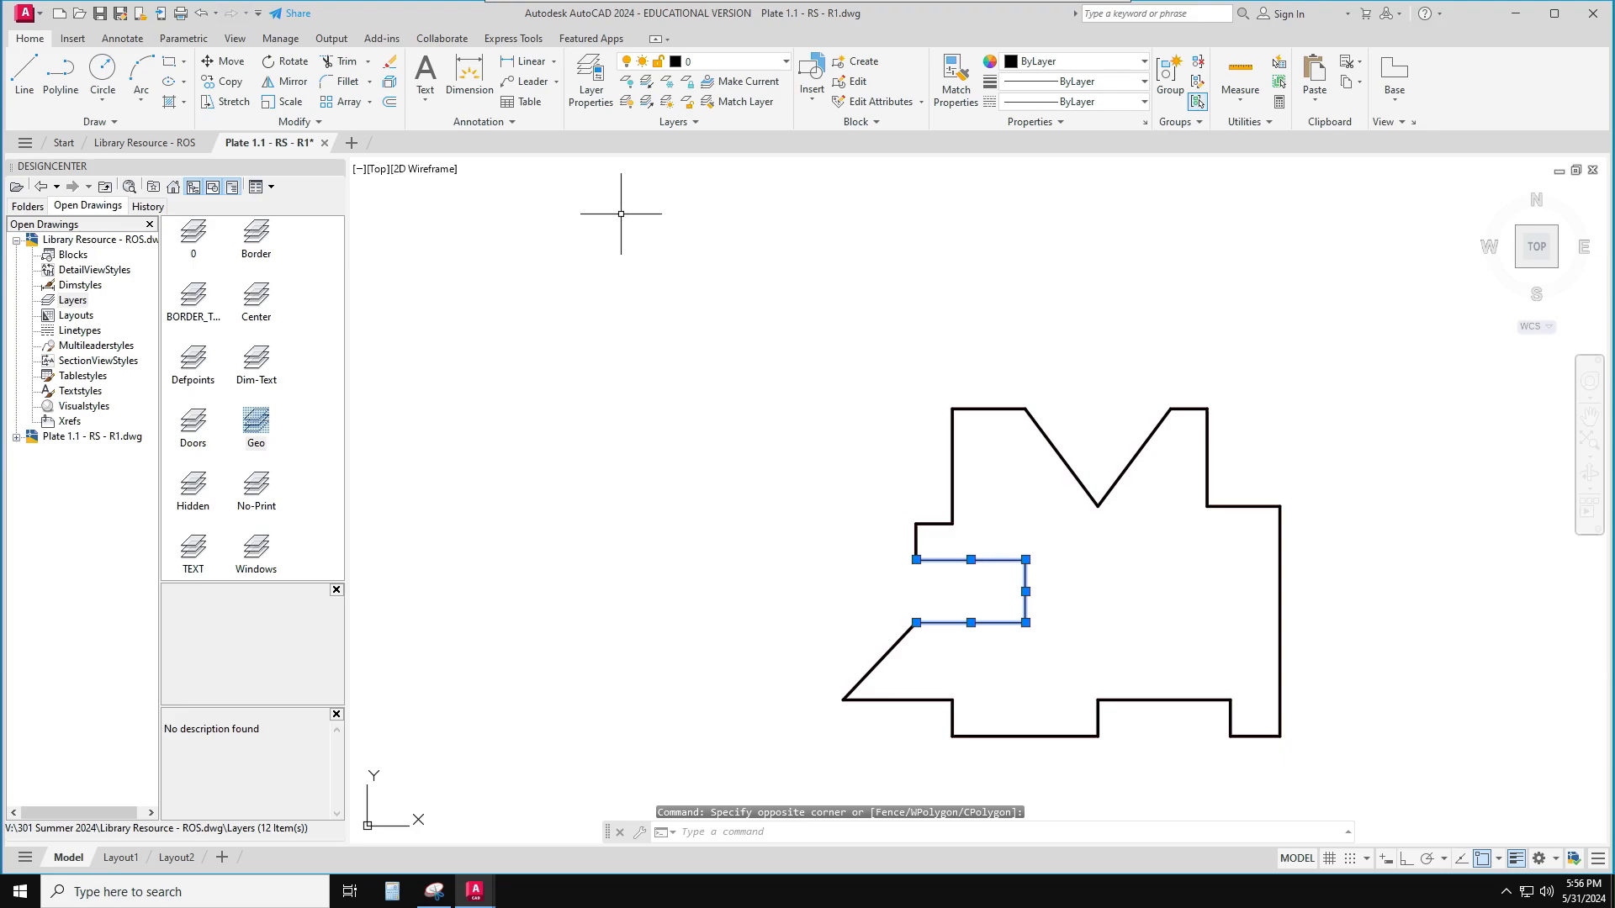
{"action": "left_click", "coordinate": [735, 65]}
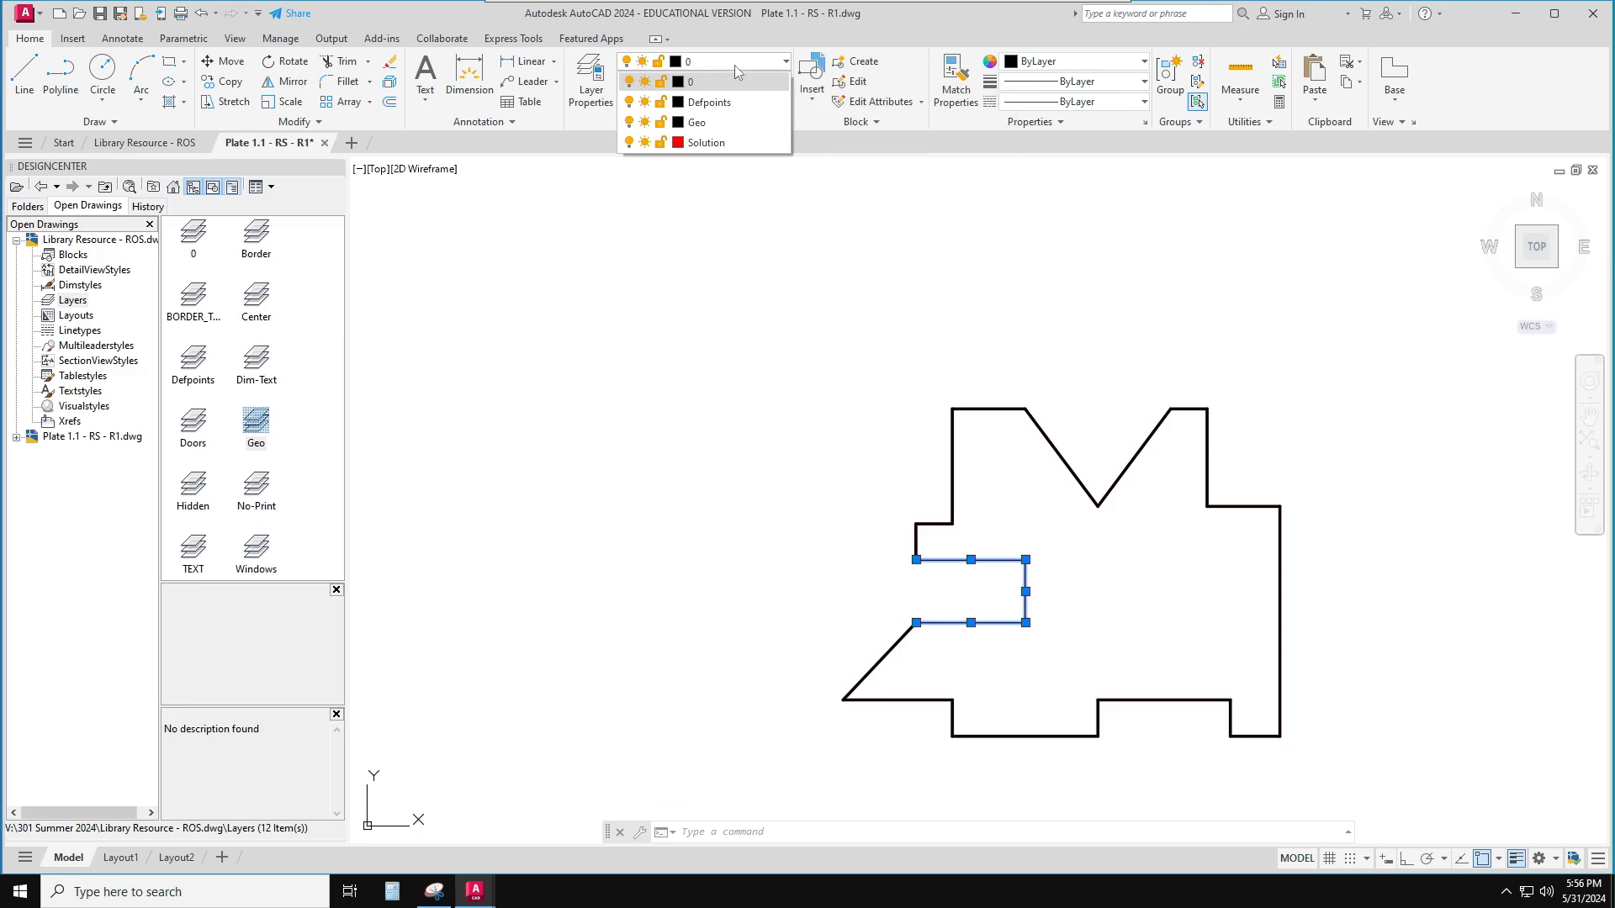
{"action": "left_click", "coordinate": [712, 126]}
{"action": "left_click", "coordinate": [746, 468]}
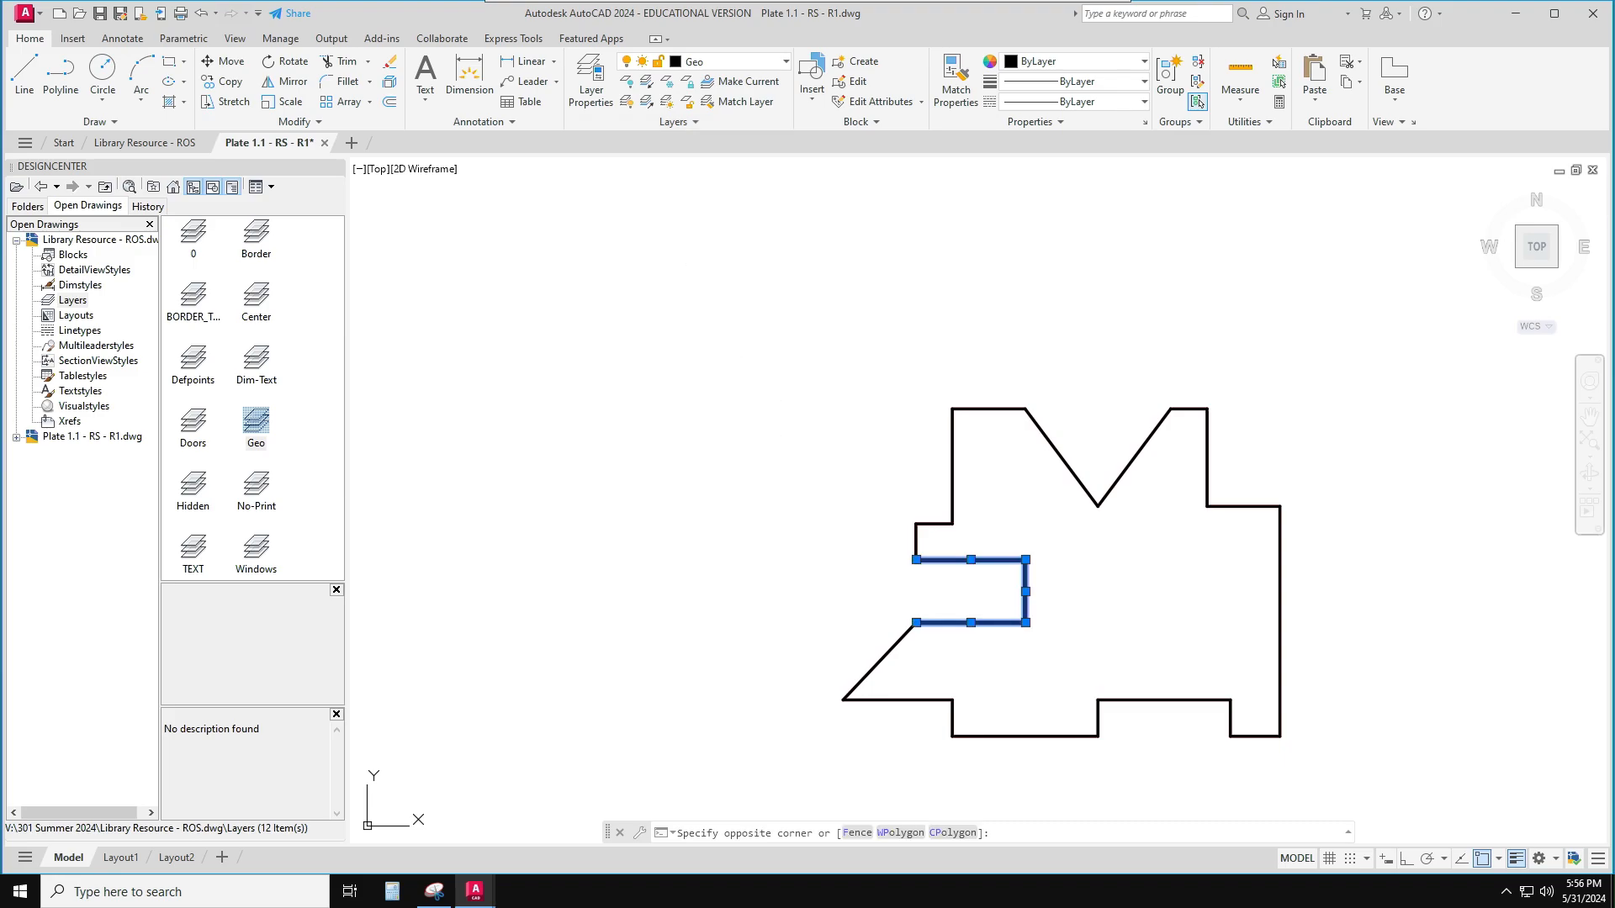
{"action": "key", "text": "Escape"}
{"action": "key", "text": "Escape"}
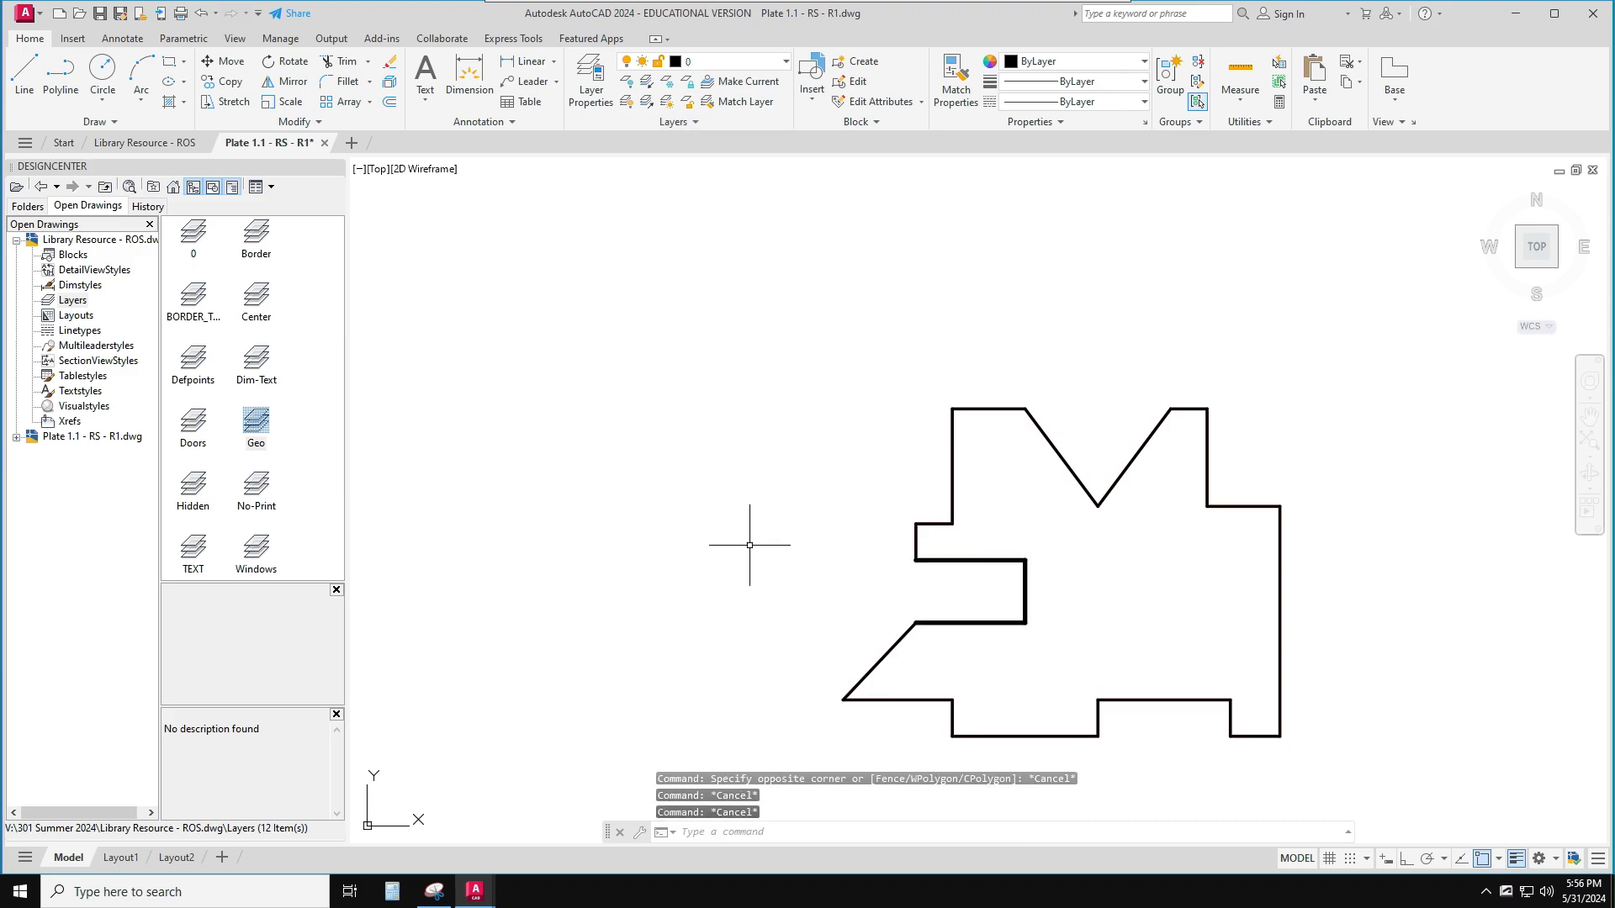
Select the entire plate outline and assign it to the Geo layer
{"action": "left_click", "coordinate": [763, 380]}
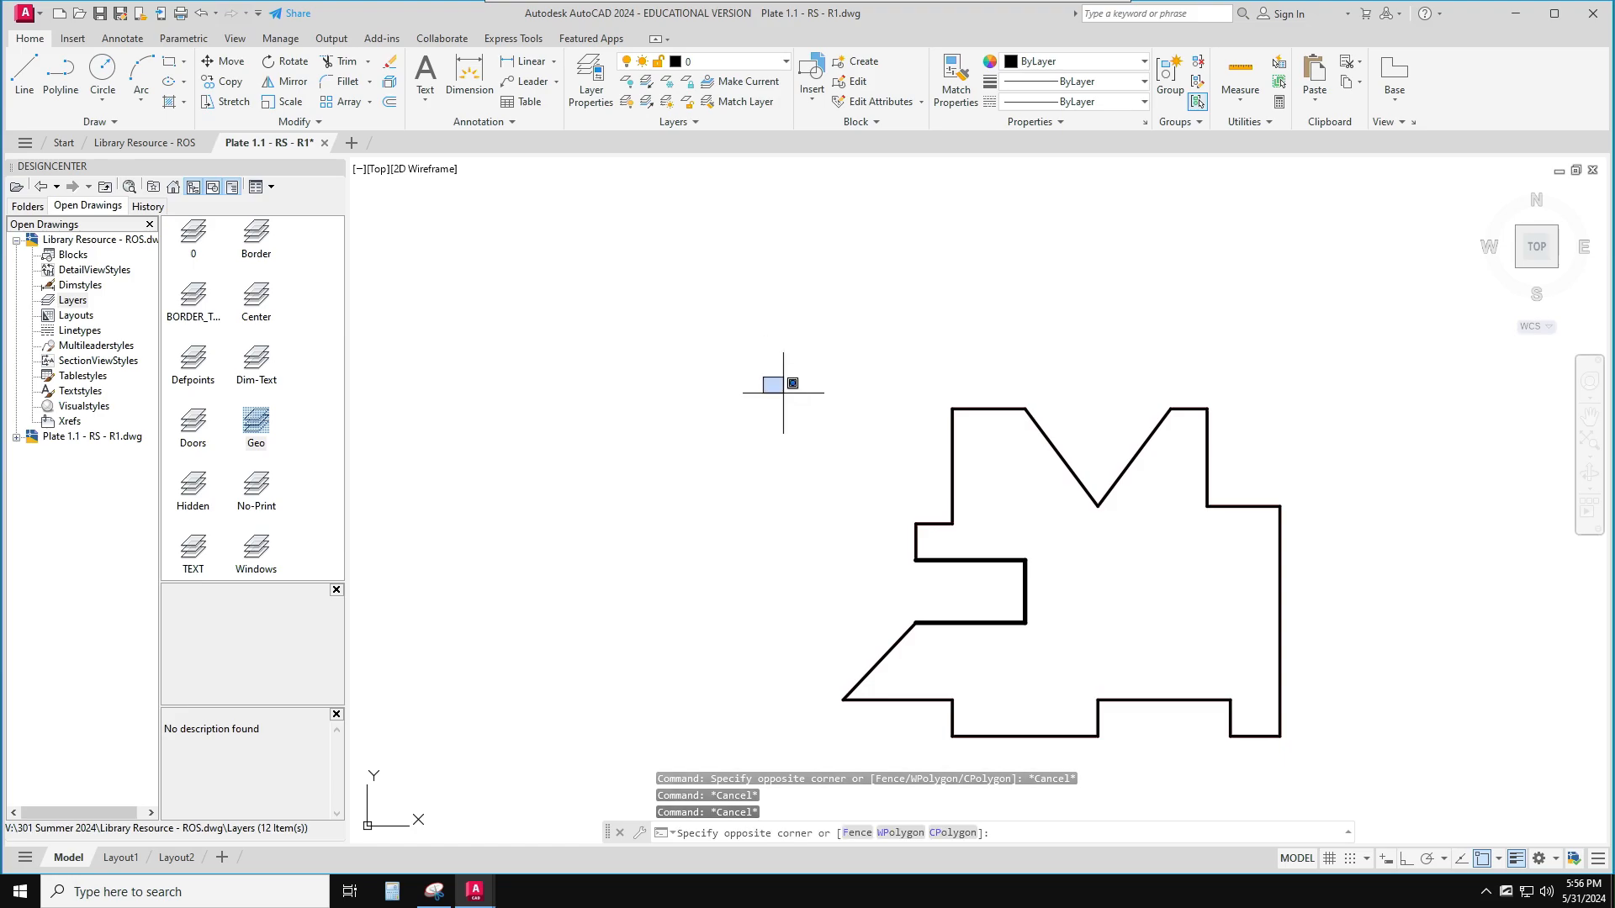
{"action": "left_click", "coordinate": [1341, 755]}
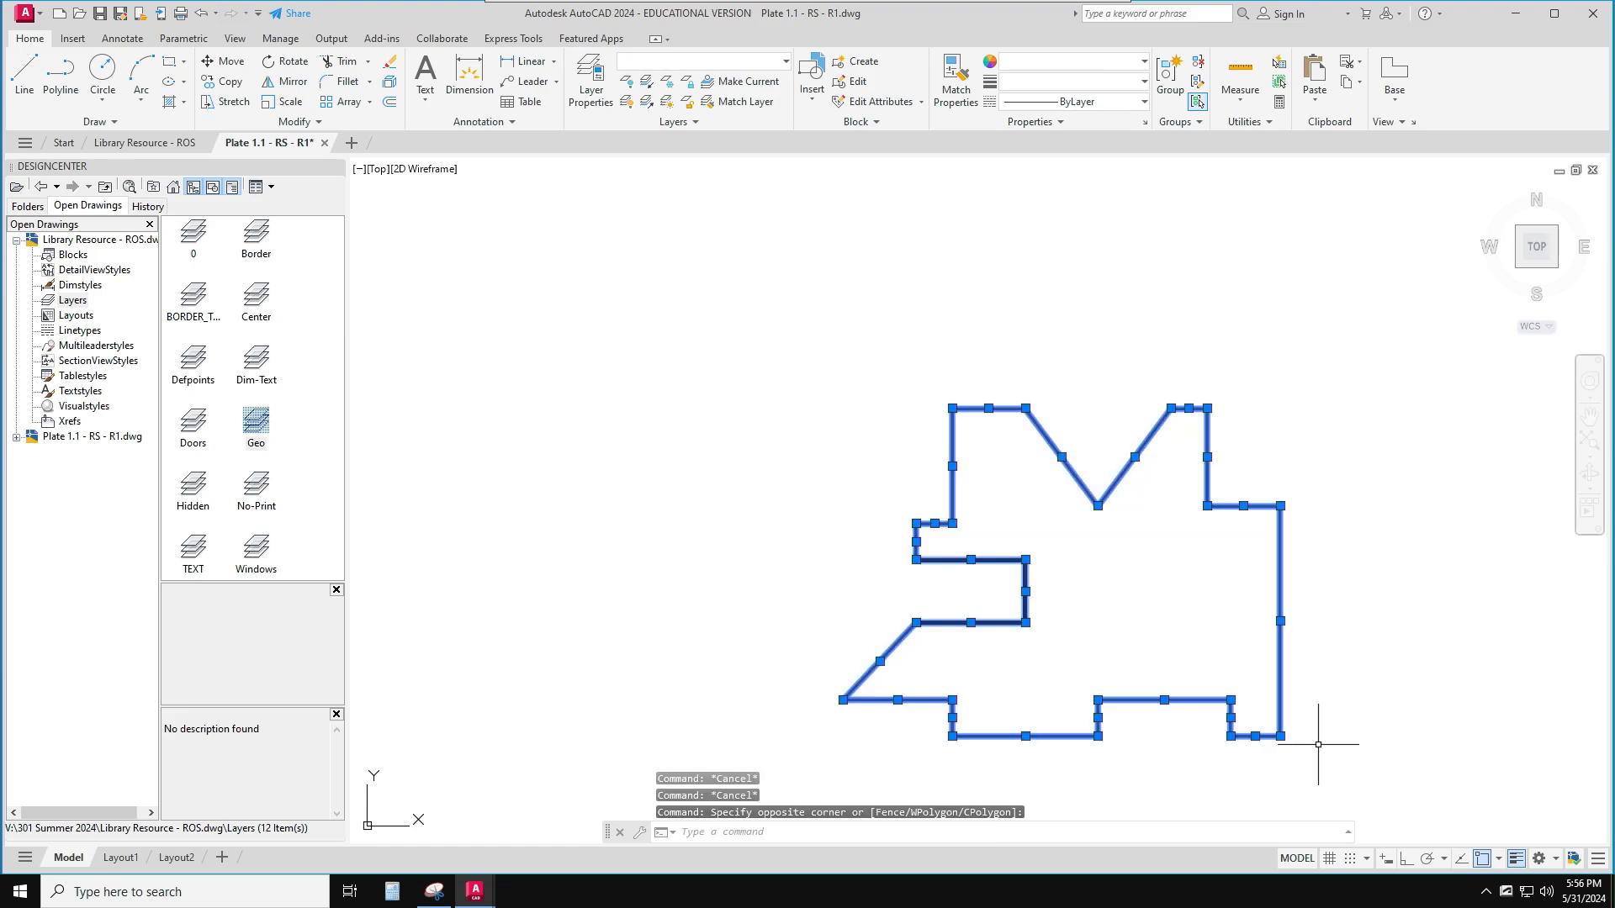
{"action": "left_click", "coordinate": [722, 64]}
{"action": "left_click", "coordinate": [698, 123]}
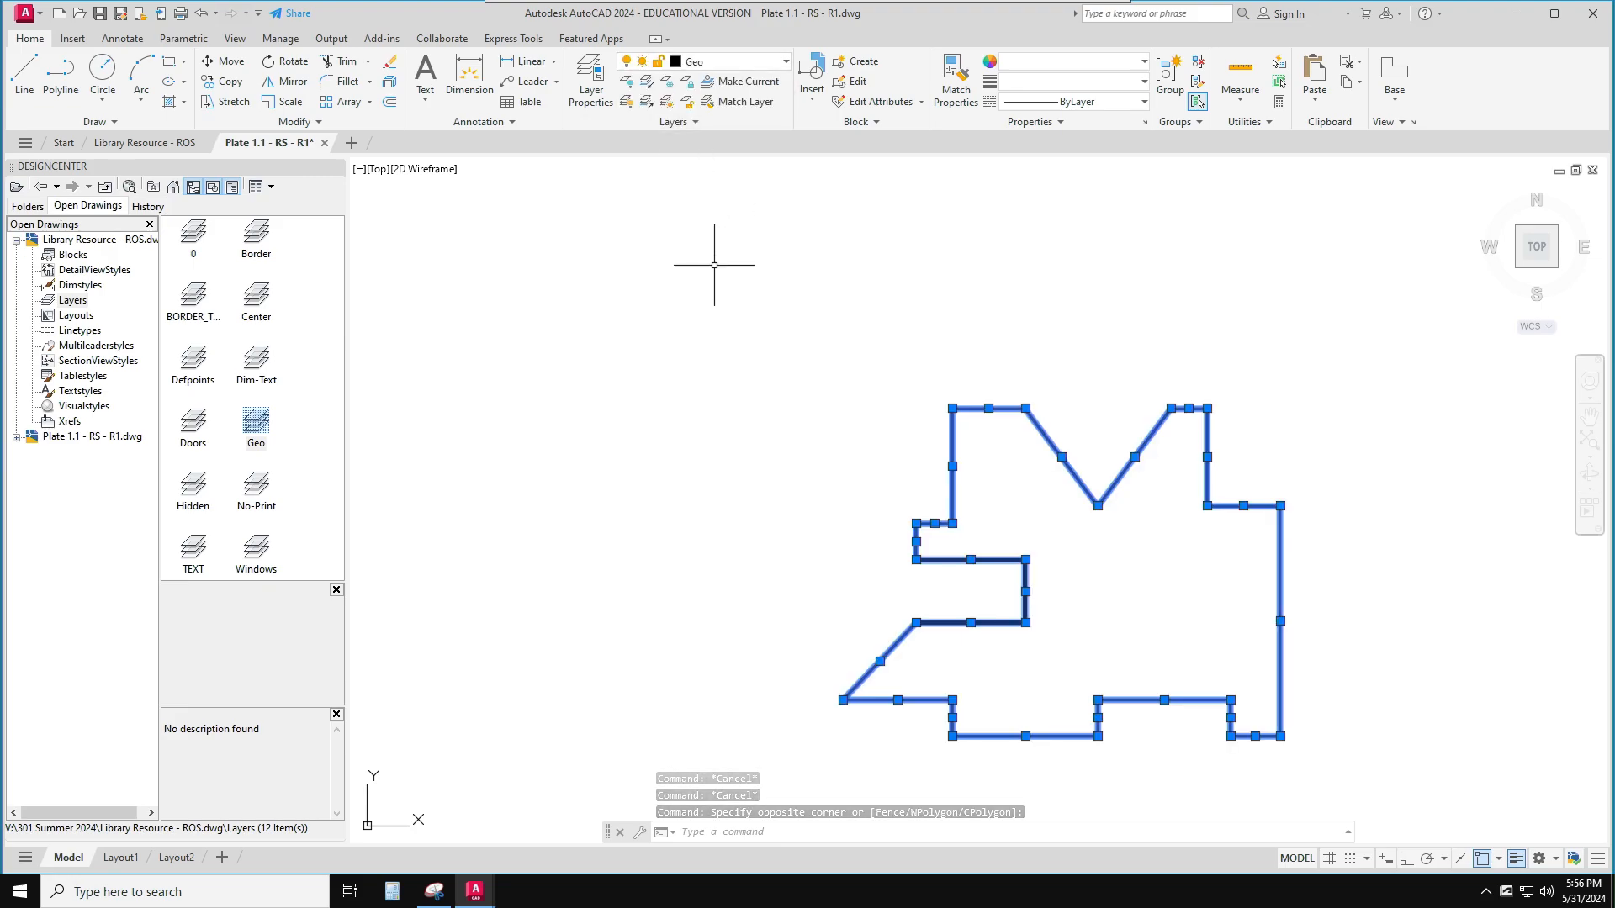
{"action": "key", "text": "Escape"}
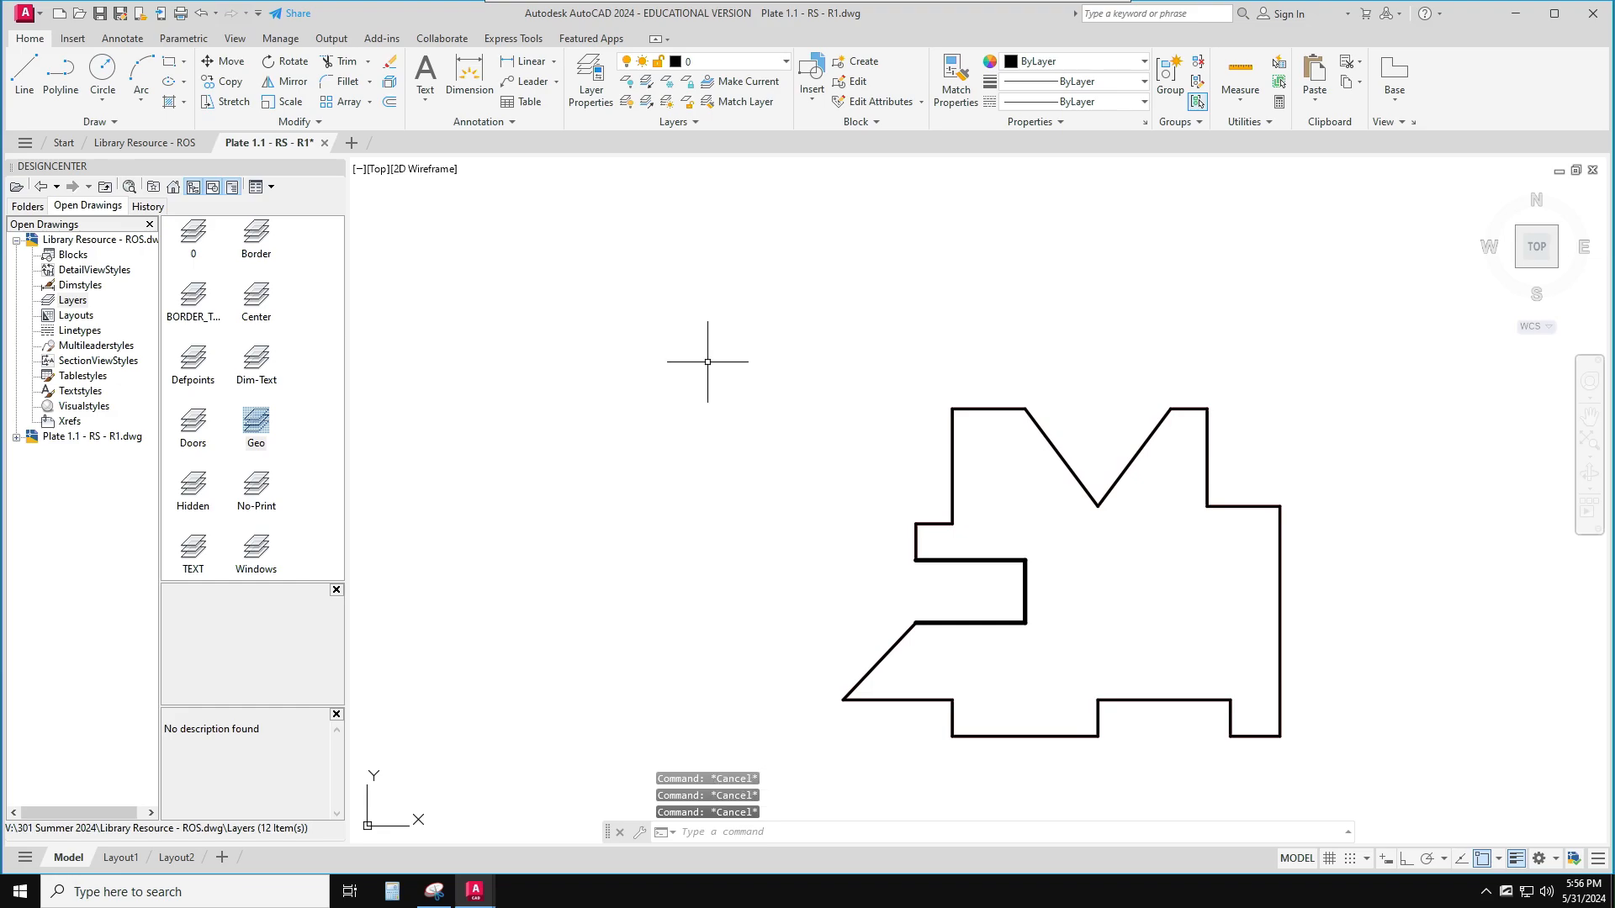
Clear any selection and close DesignCenter to free up the drawing area
{"action": "left_click", "coordinate": [701, 361]}
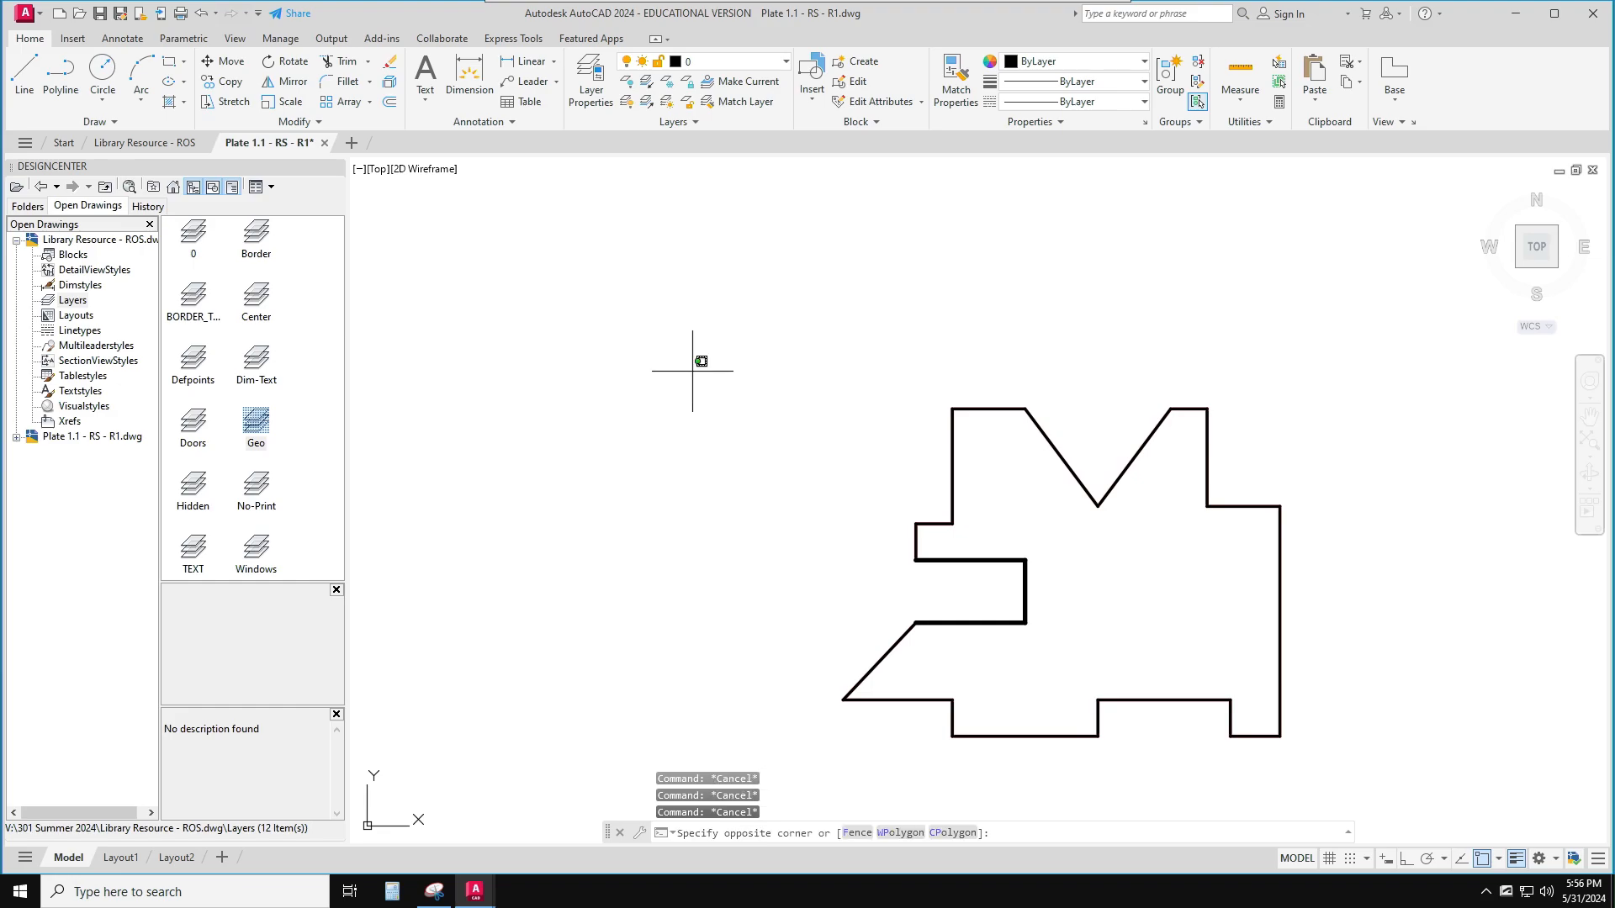
{"action": "left_click", "coordinate": [459, 251]}
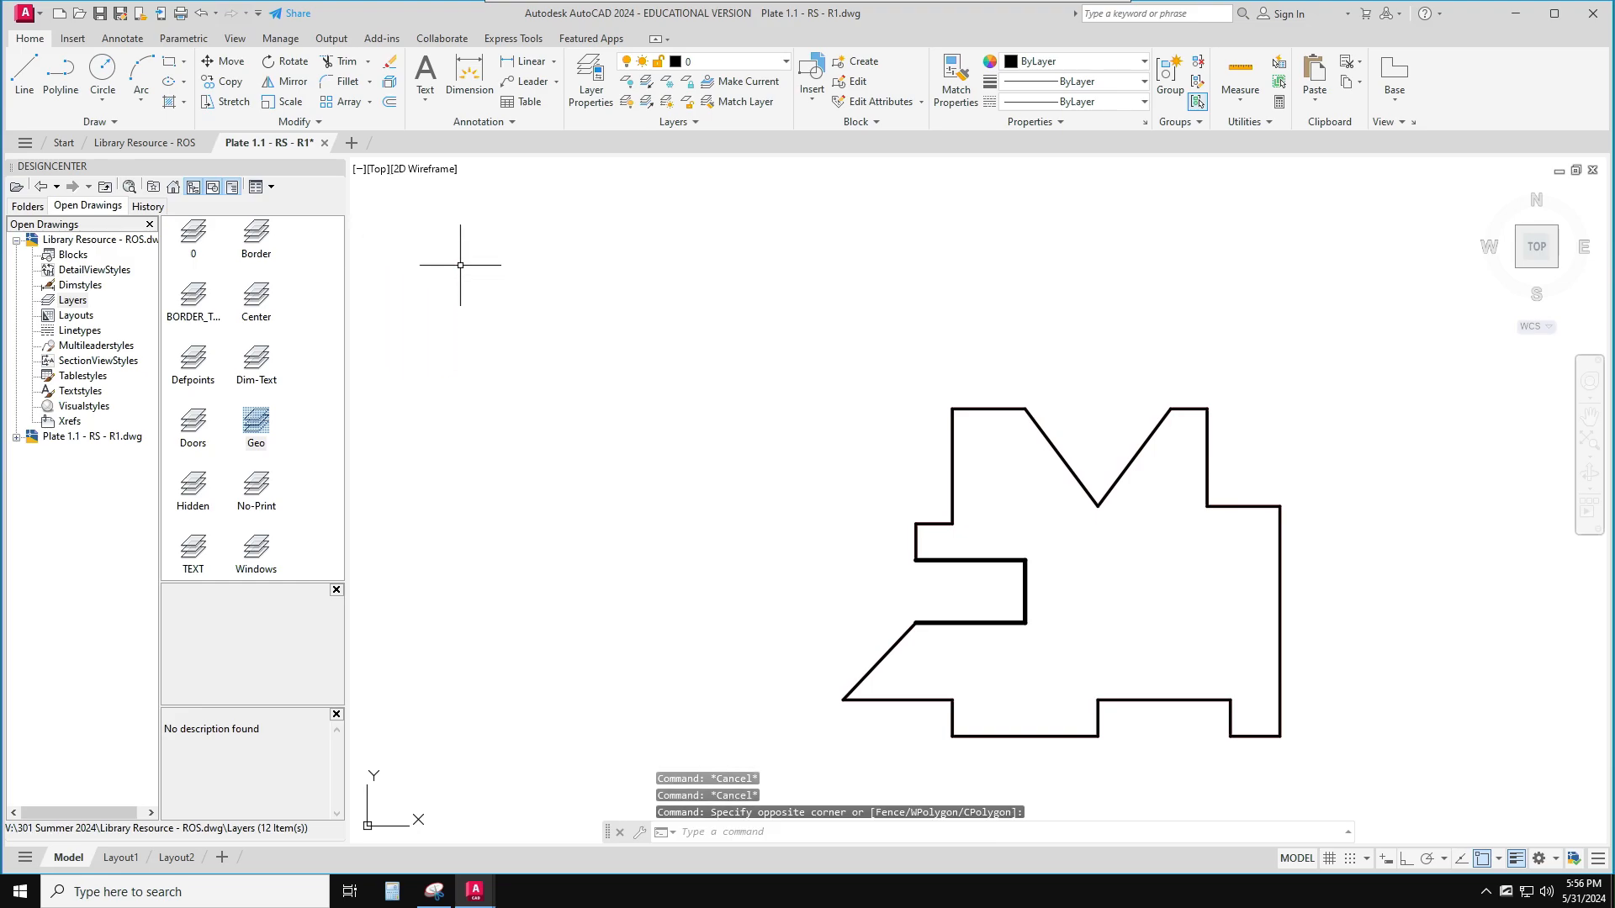
{"action": "key", "text": "Escape"}
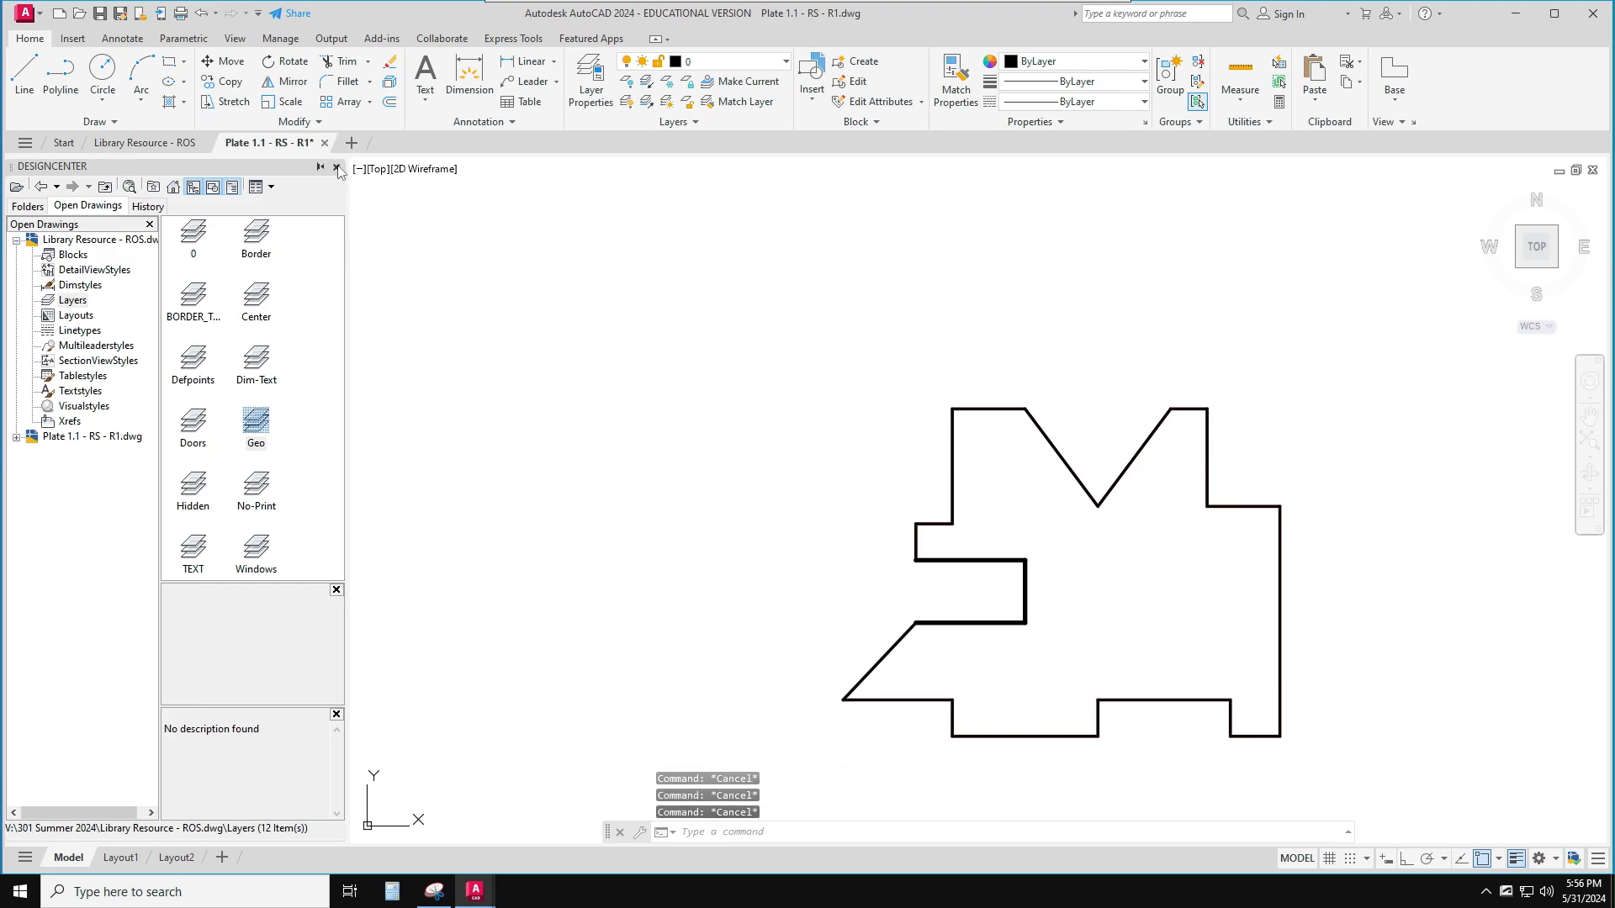
{"action": "left_click", "coordinate": [336, 168]}
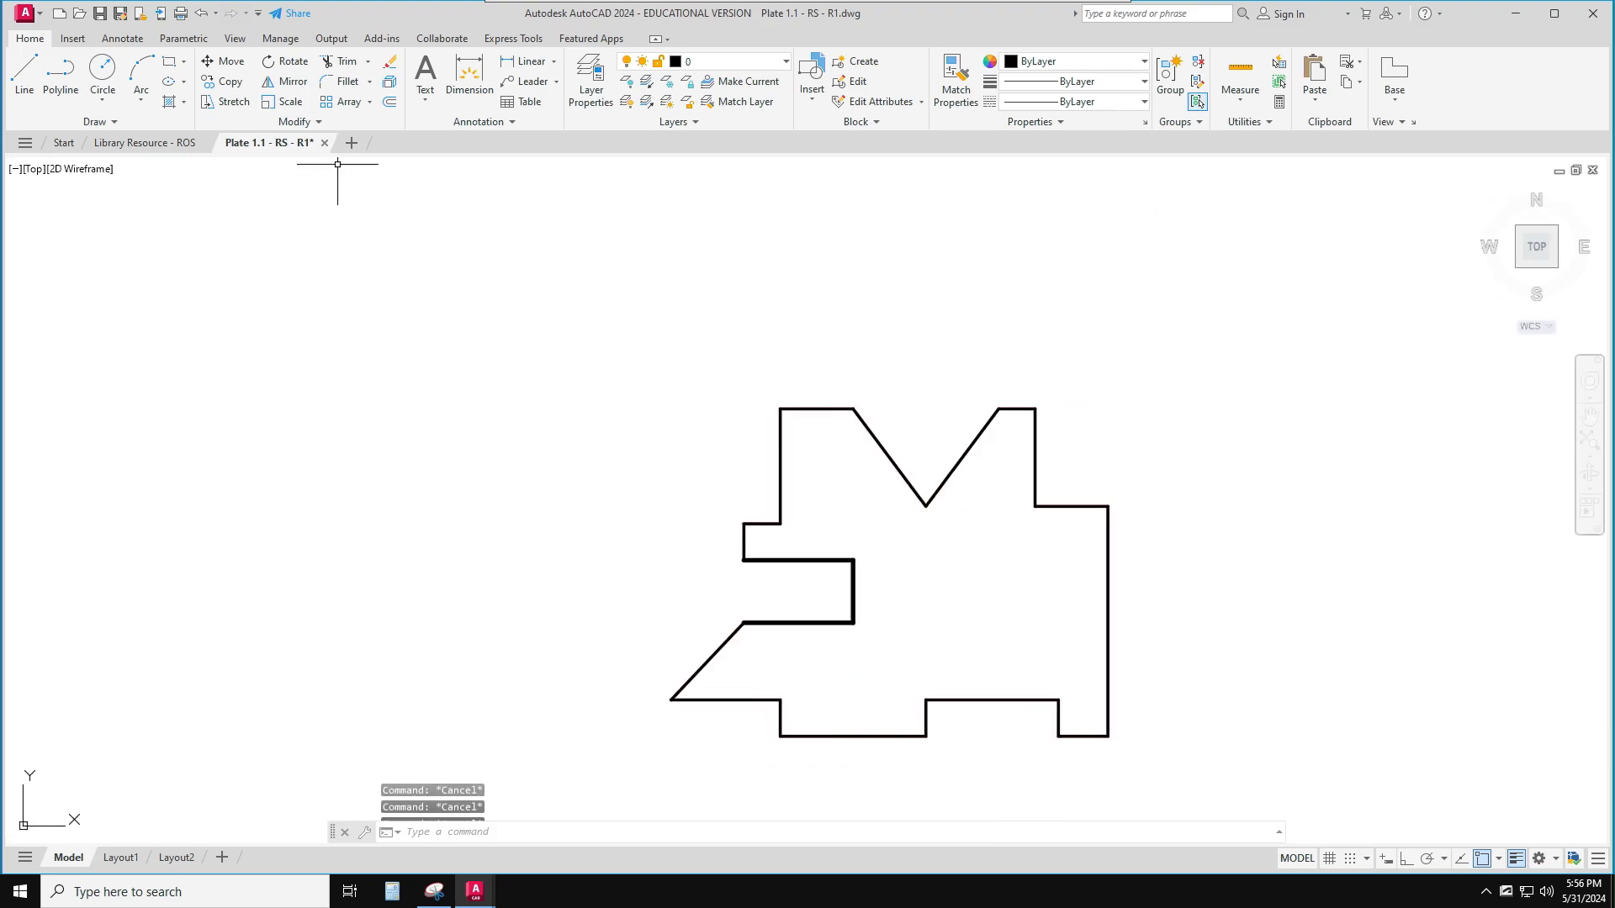
{"action": "right_click", "coordinate": [497, 463]}
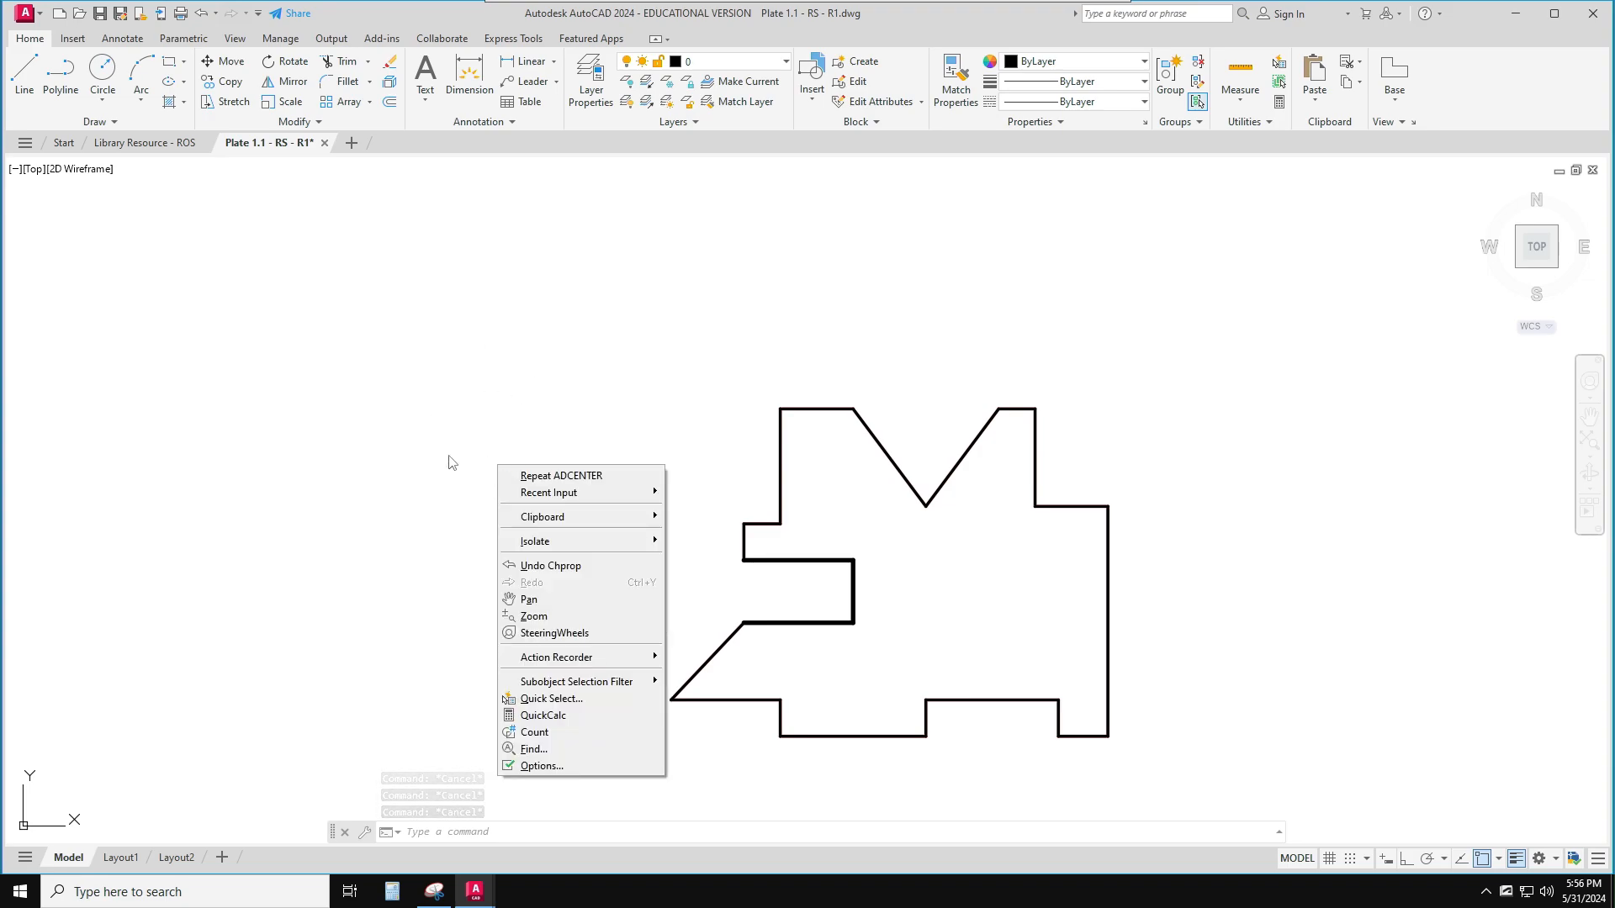
{"action": "key", "text": "Escape"}
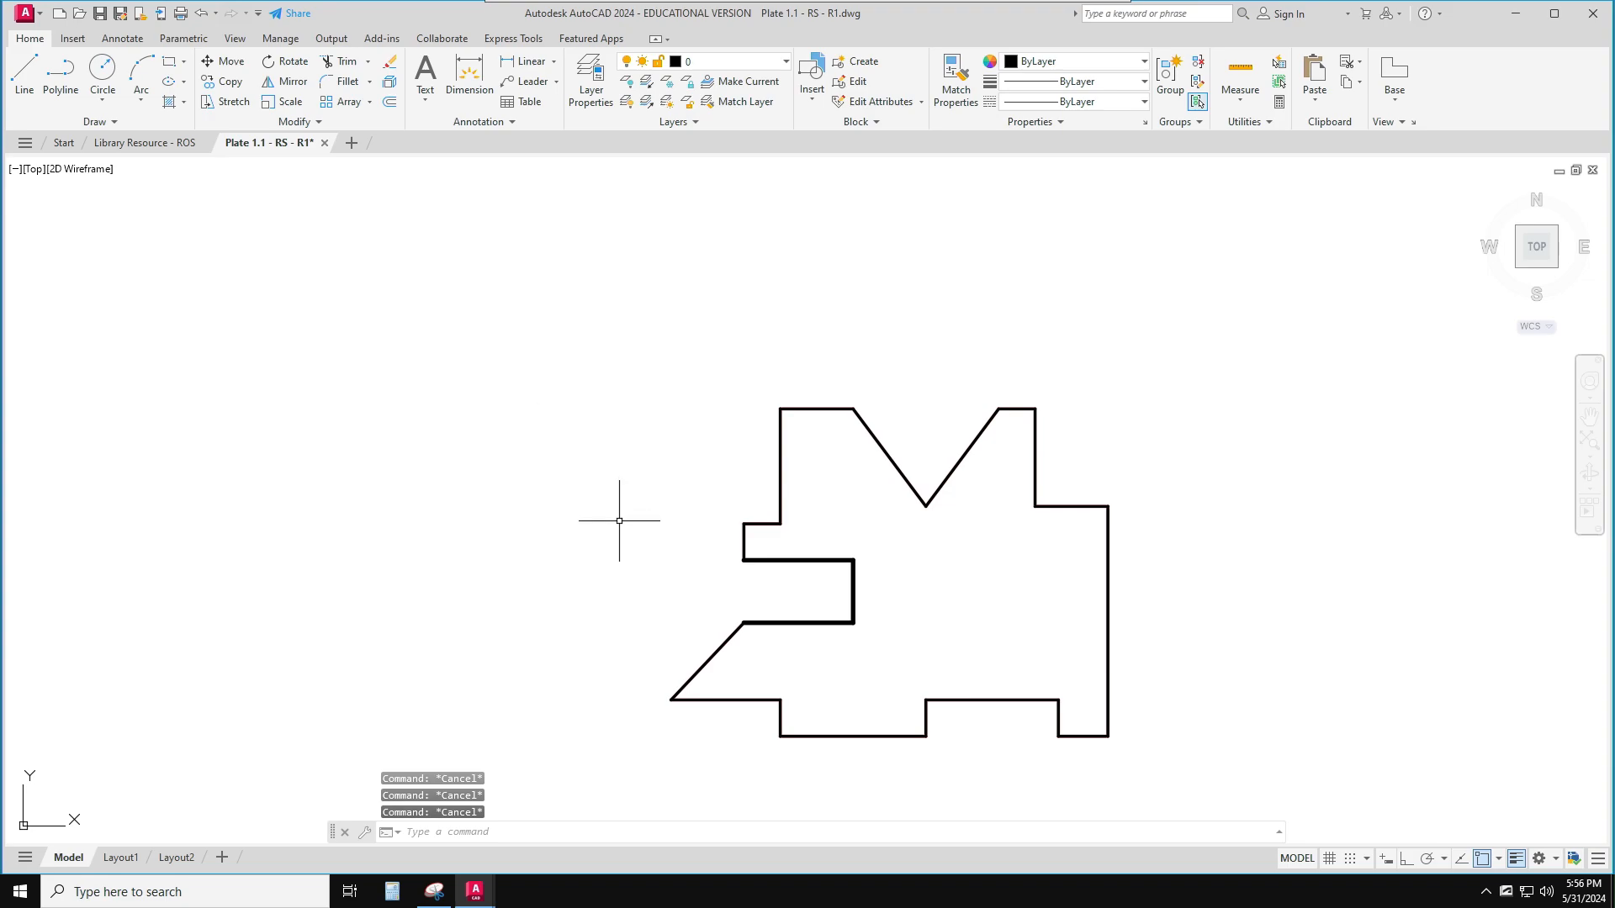
Open the properties of the three side-notch lines, choose layer Geo for them, and inspect the upper-left vertical edge's properties for comparison
{"action": "left_click", "coordinate": [717, 548]}
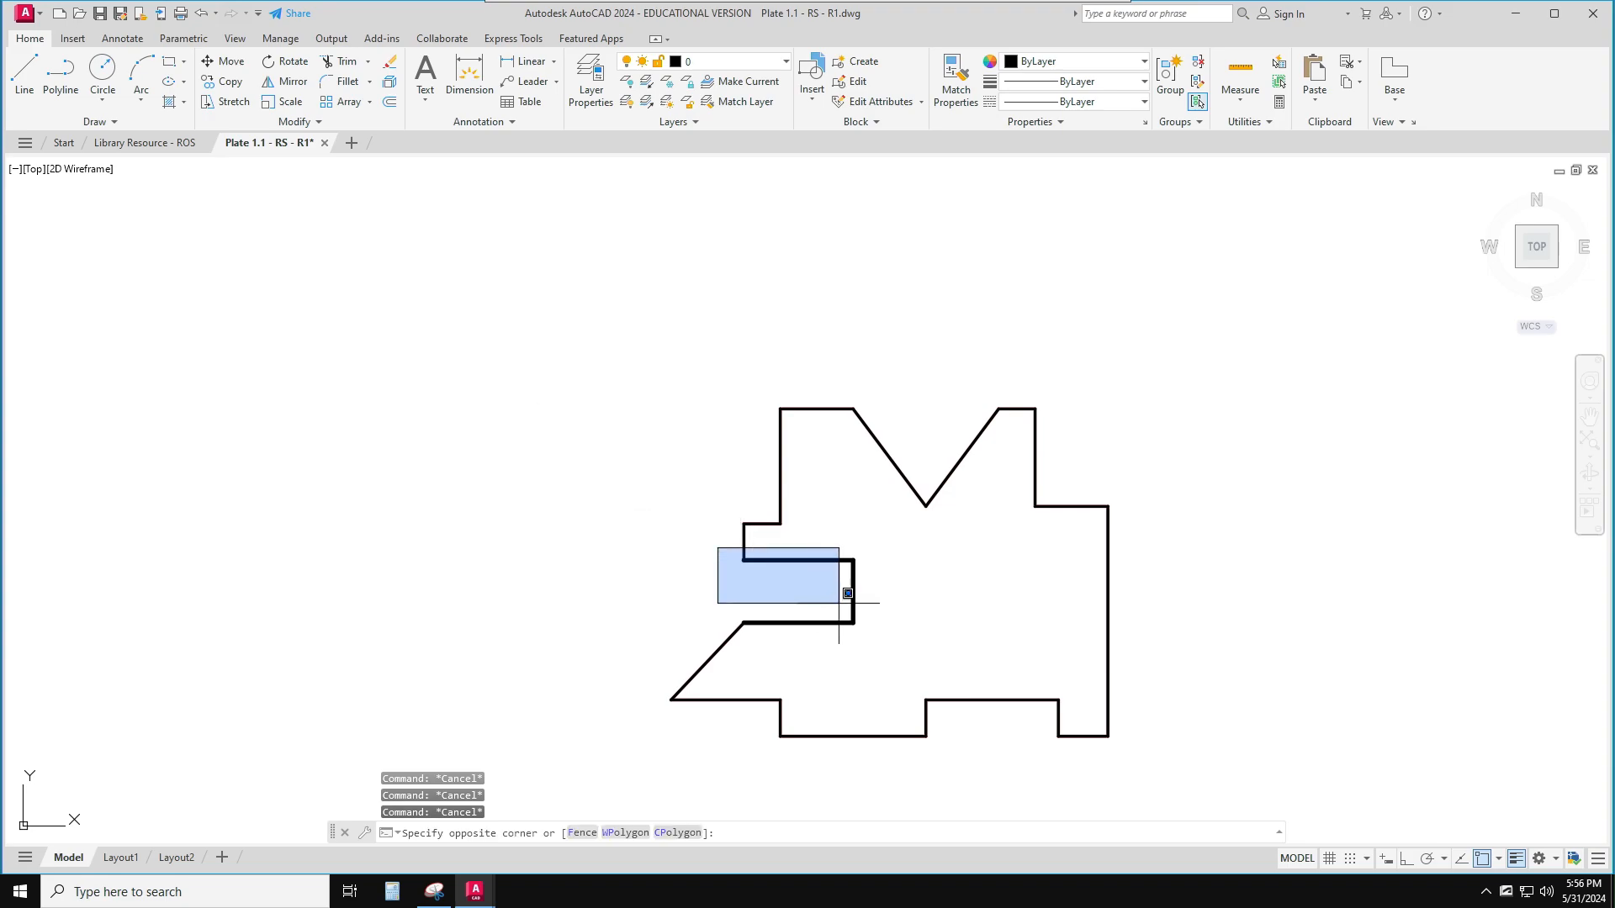
{"action": "left_click", "coordinate": [894, 641]}
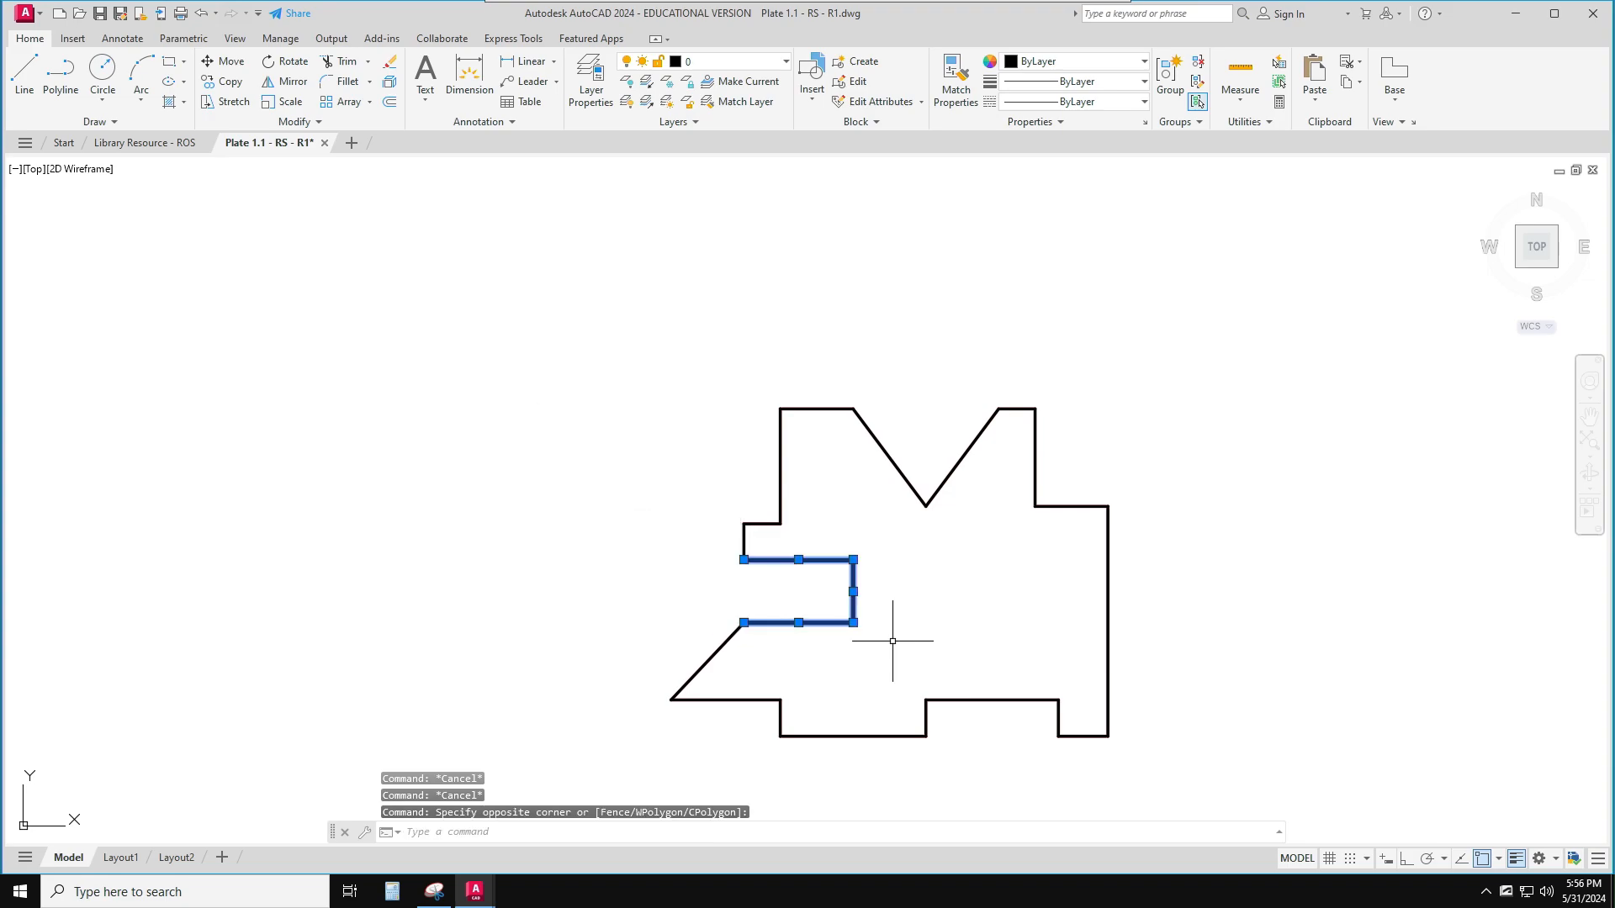
{"action": "right_click", "coordinate": [854, 607]}
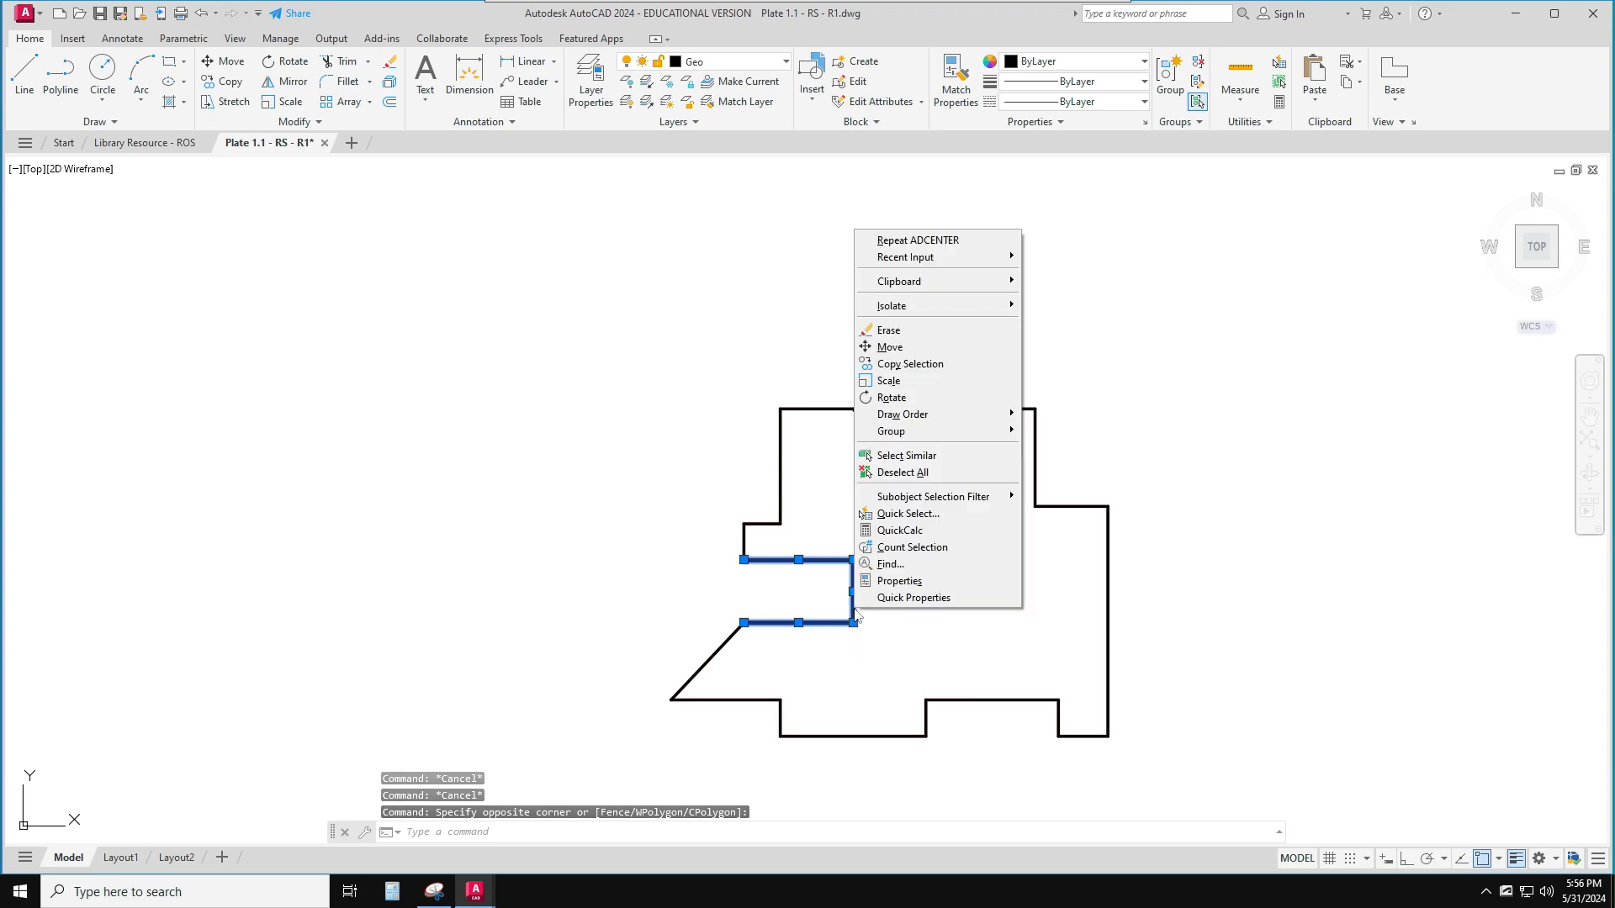
{"action": "left_click", "coordinate": [890, 582]}
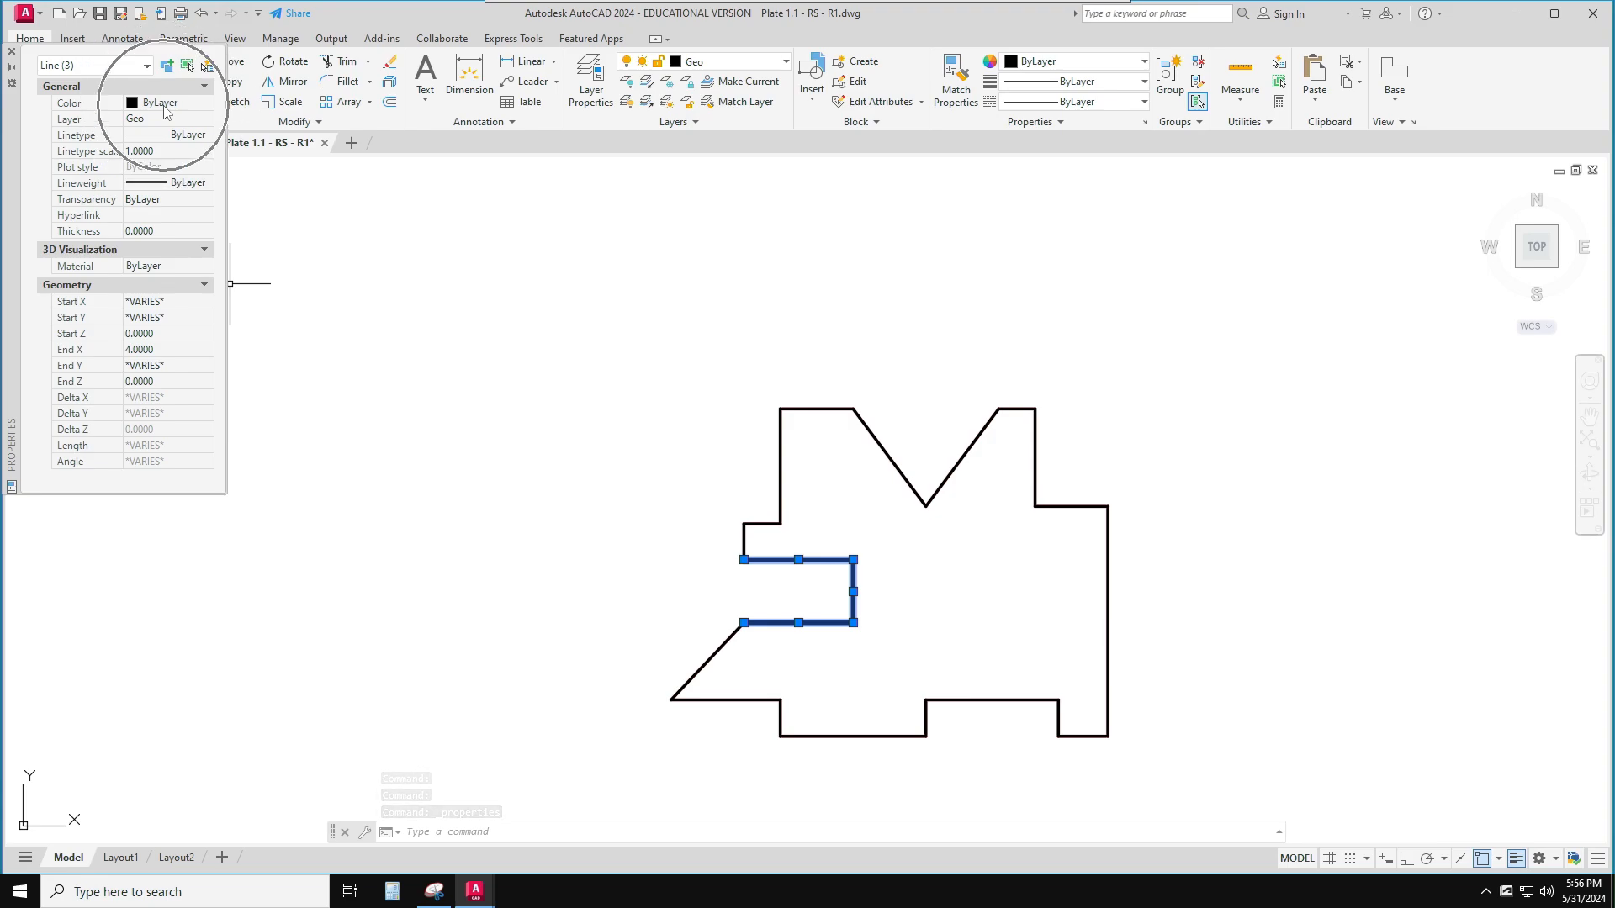
{"action": "left_click", "coordinate": [166, 121]}
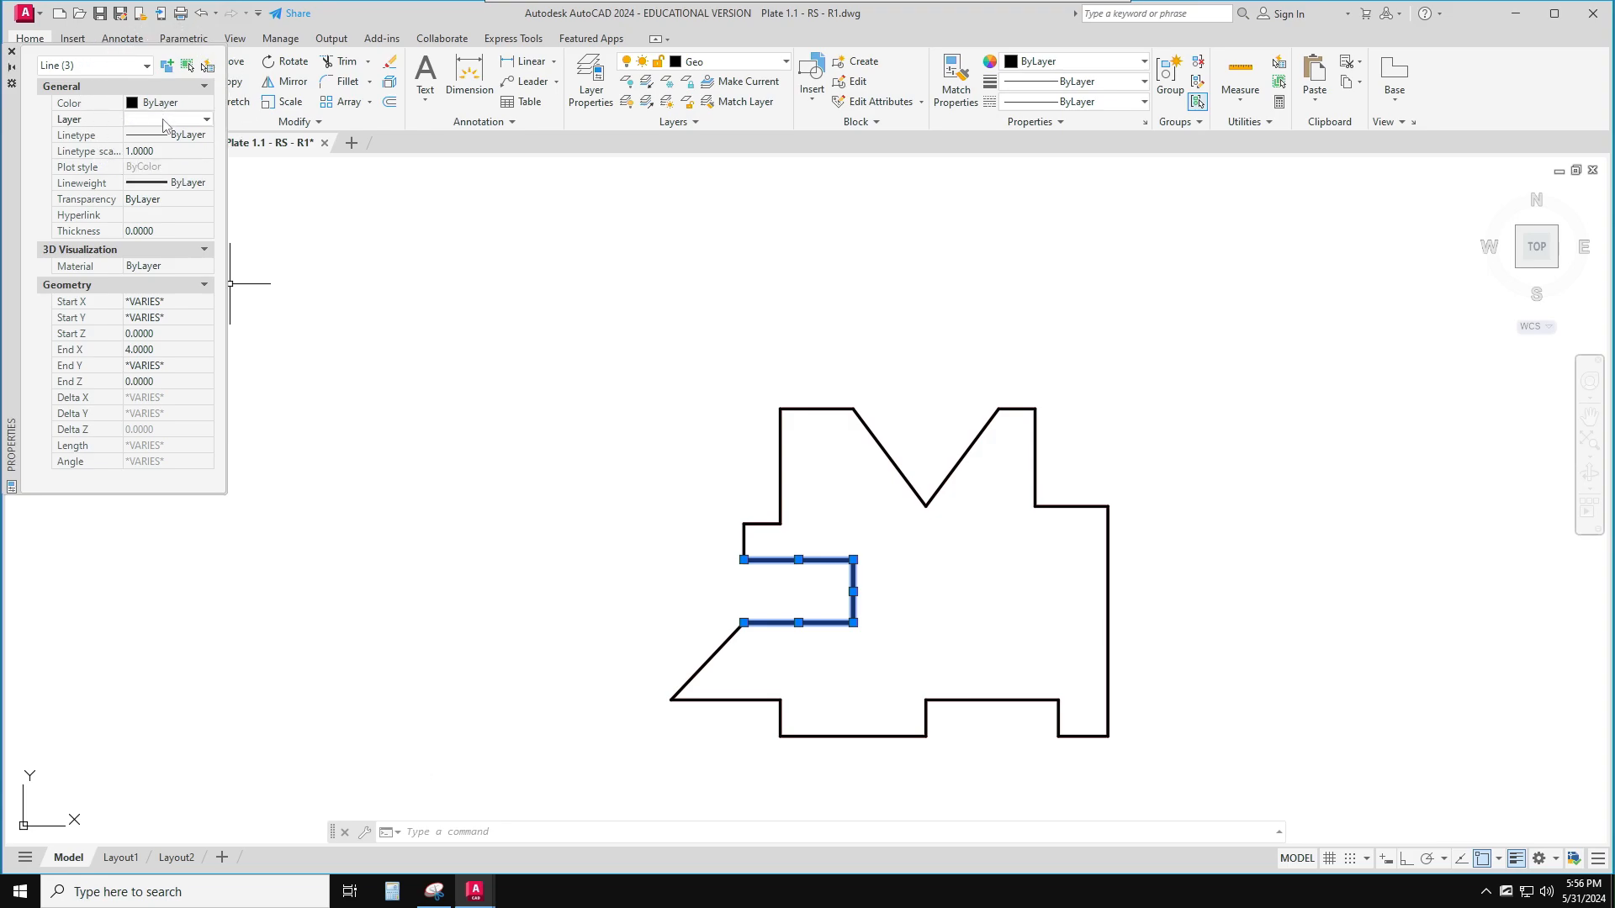
{"action": "left_click", "coordinate": [165, 125]}
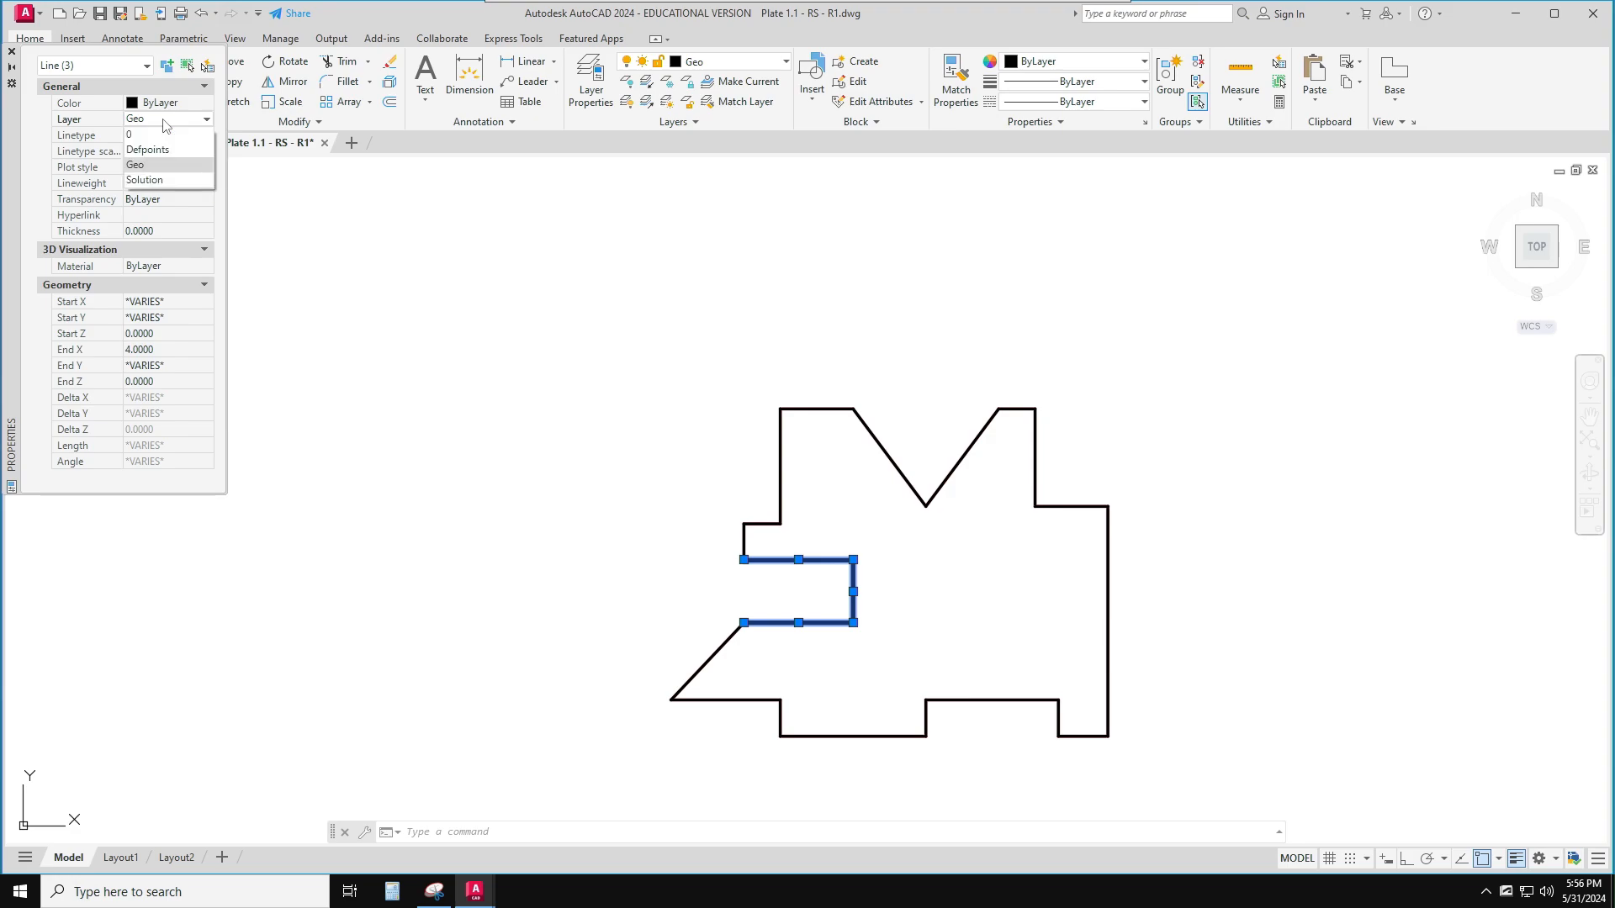
{"action": "left_click", "coordinate": [170, 161]}
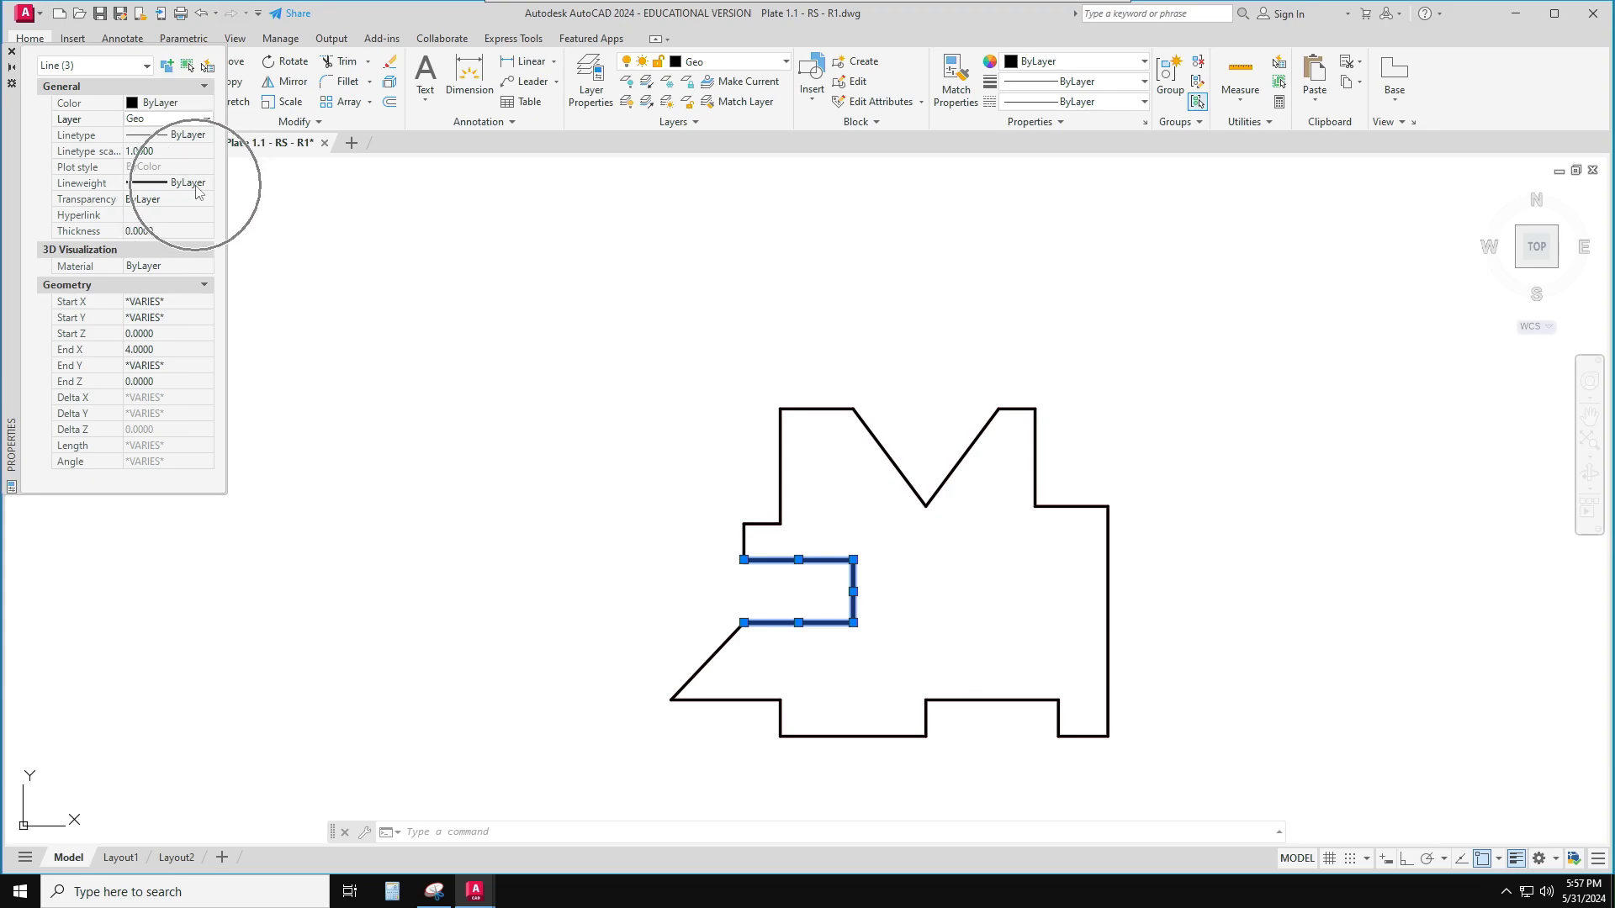
{"action": "left_click", "coordinate": [330, 270]}
{"action": "key", "text": "Escape"}
{"action": "key", "text": "Escape"}
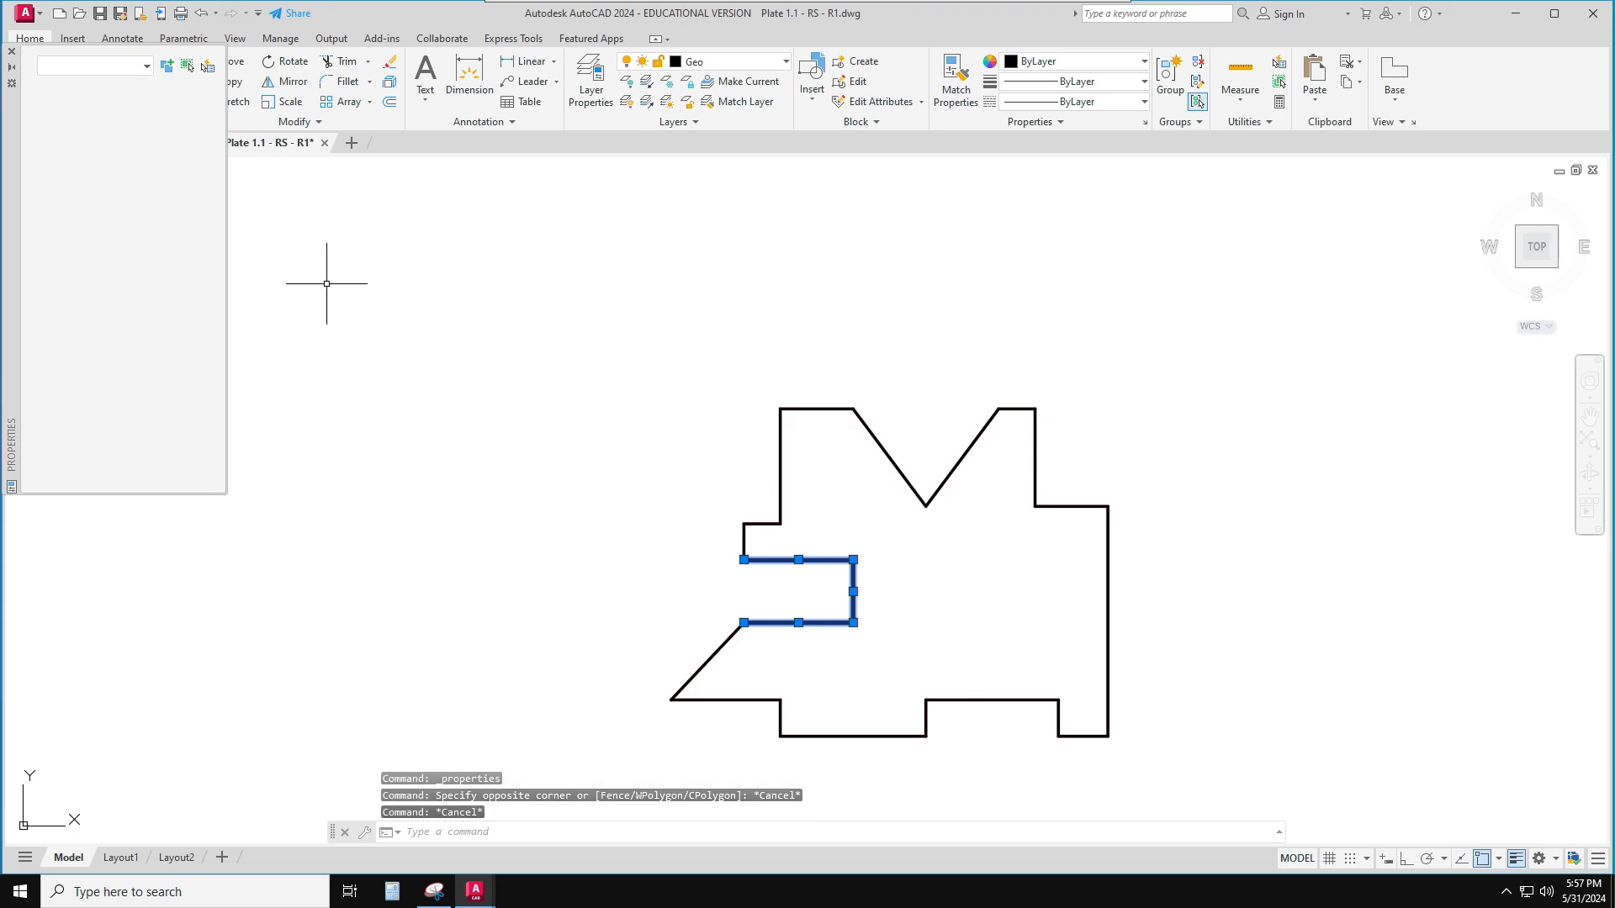
{"action": "key", "text": "Escape"}
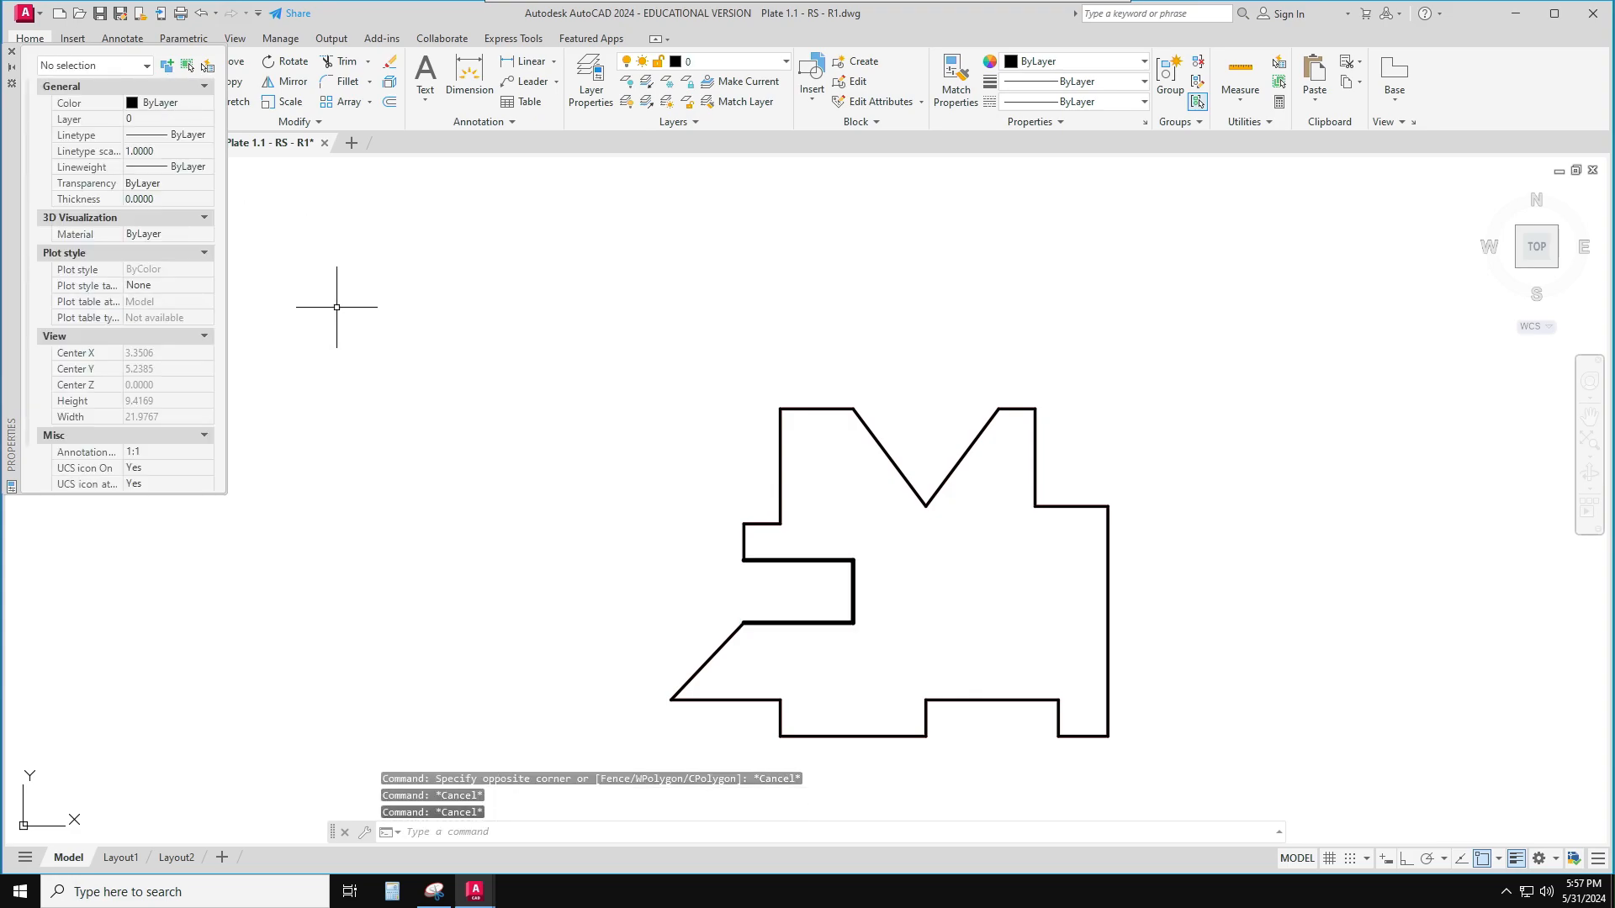
{"action": "left_click", "coordinate": [782, 459]}
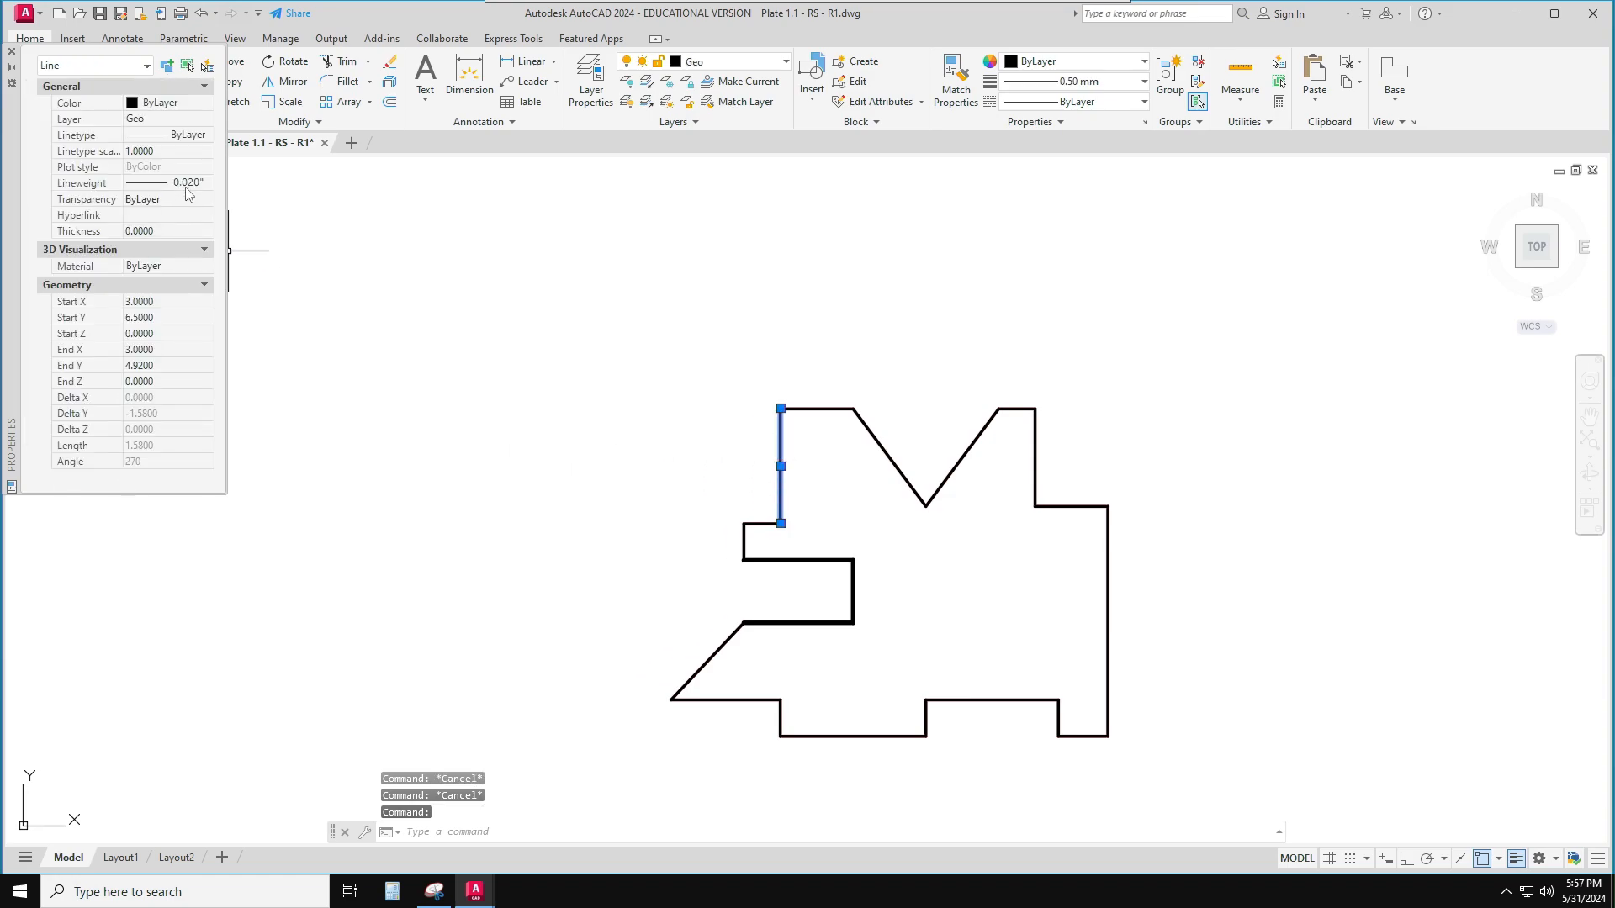
{"action": "key", "text": "Escape"}
Select all plate outline lines except the three side-notch lines and set their color to ByLayer
{"action": "left_click", "coordinate": [1205, 558]}
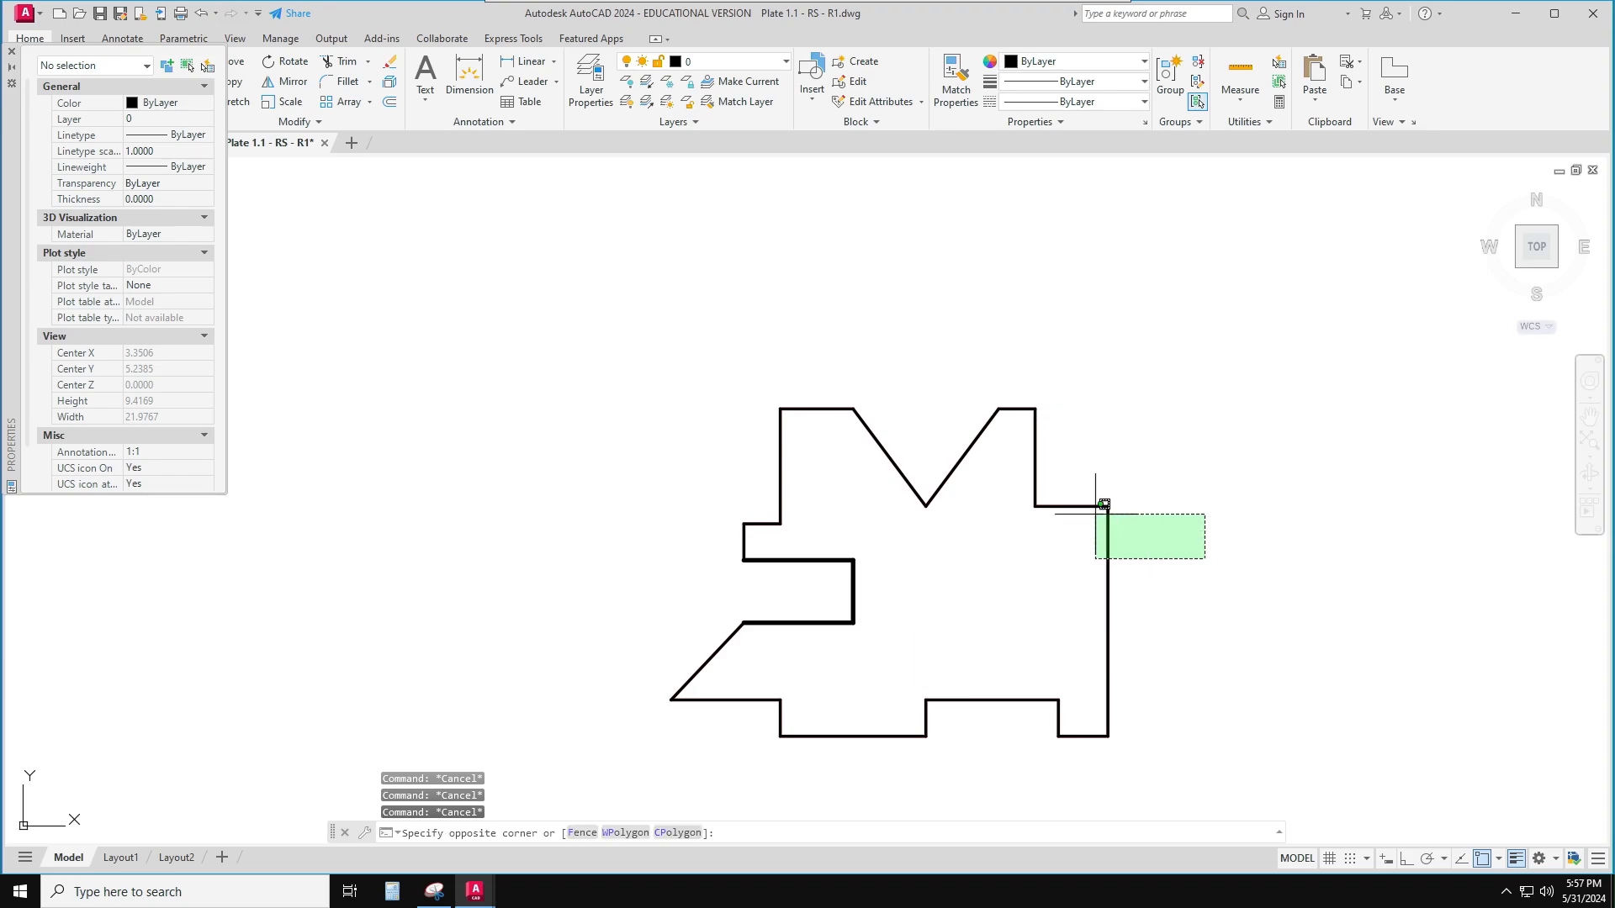
{"action": "left_click", "coordinate": [857, 430]}
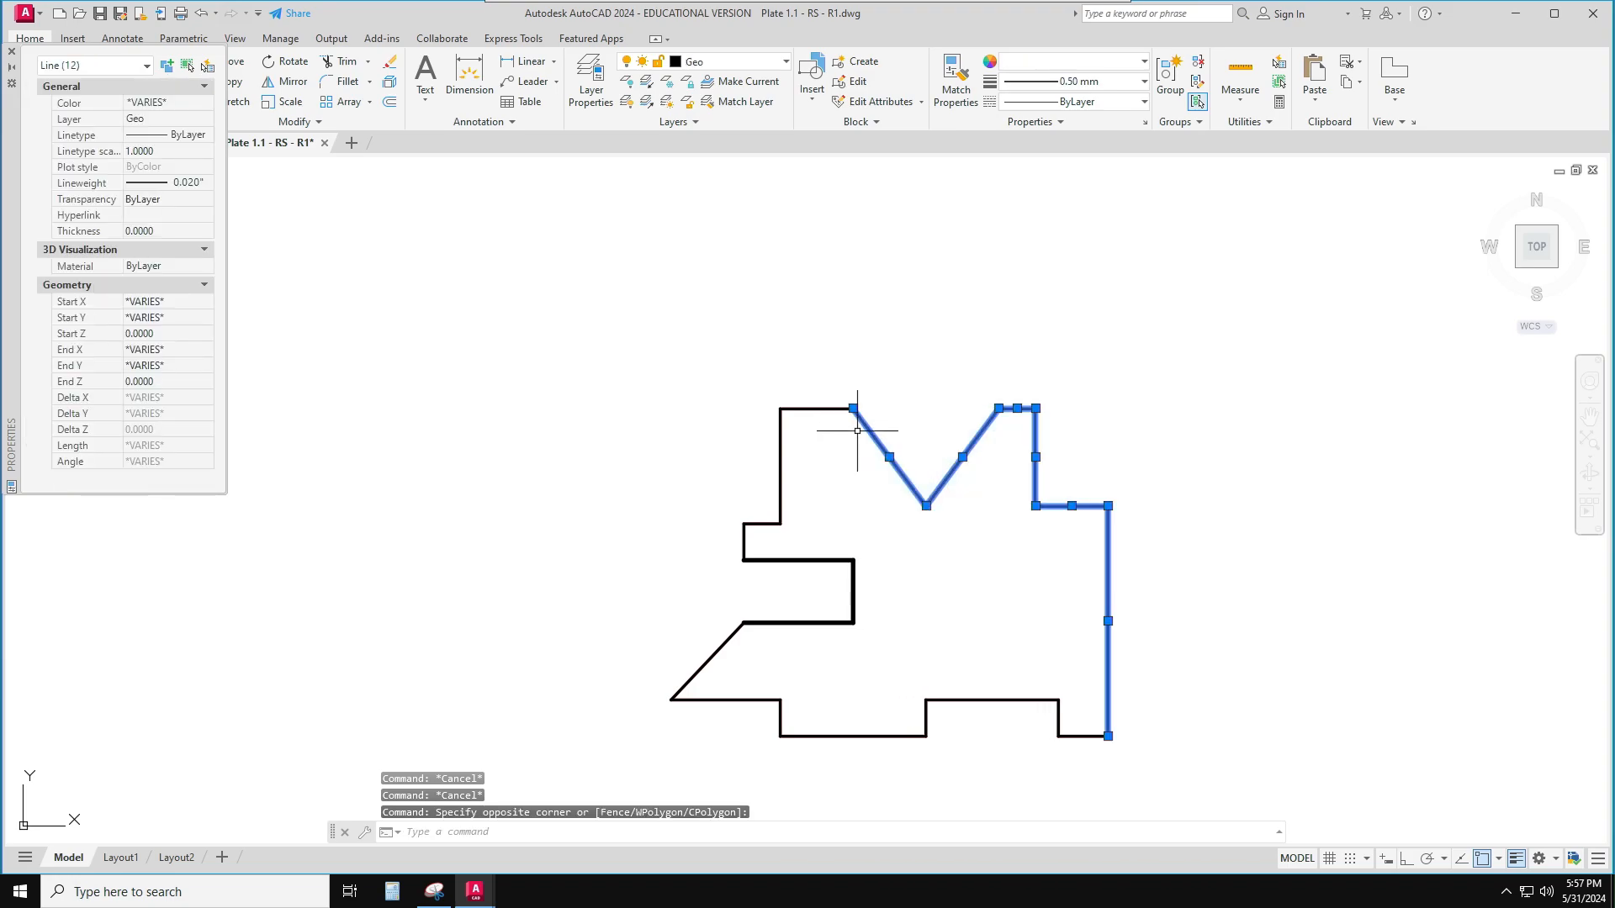
{"action": "left_click", "coordinate": [801, 532]}
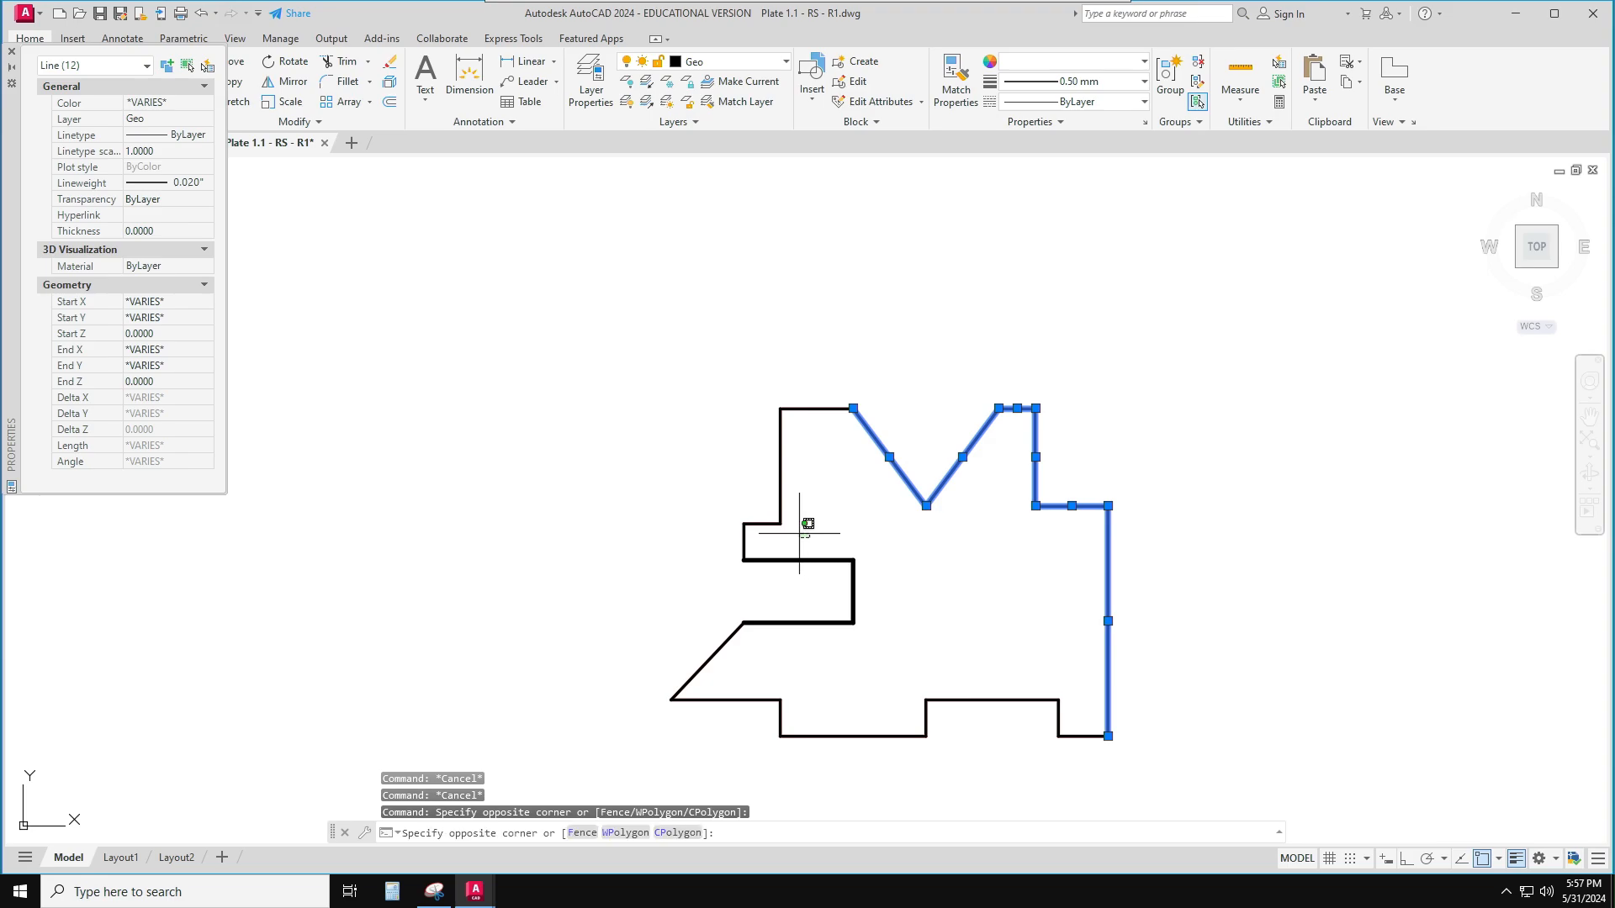
{"action": "left_click", "coordinate": [665, 422]}
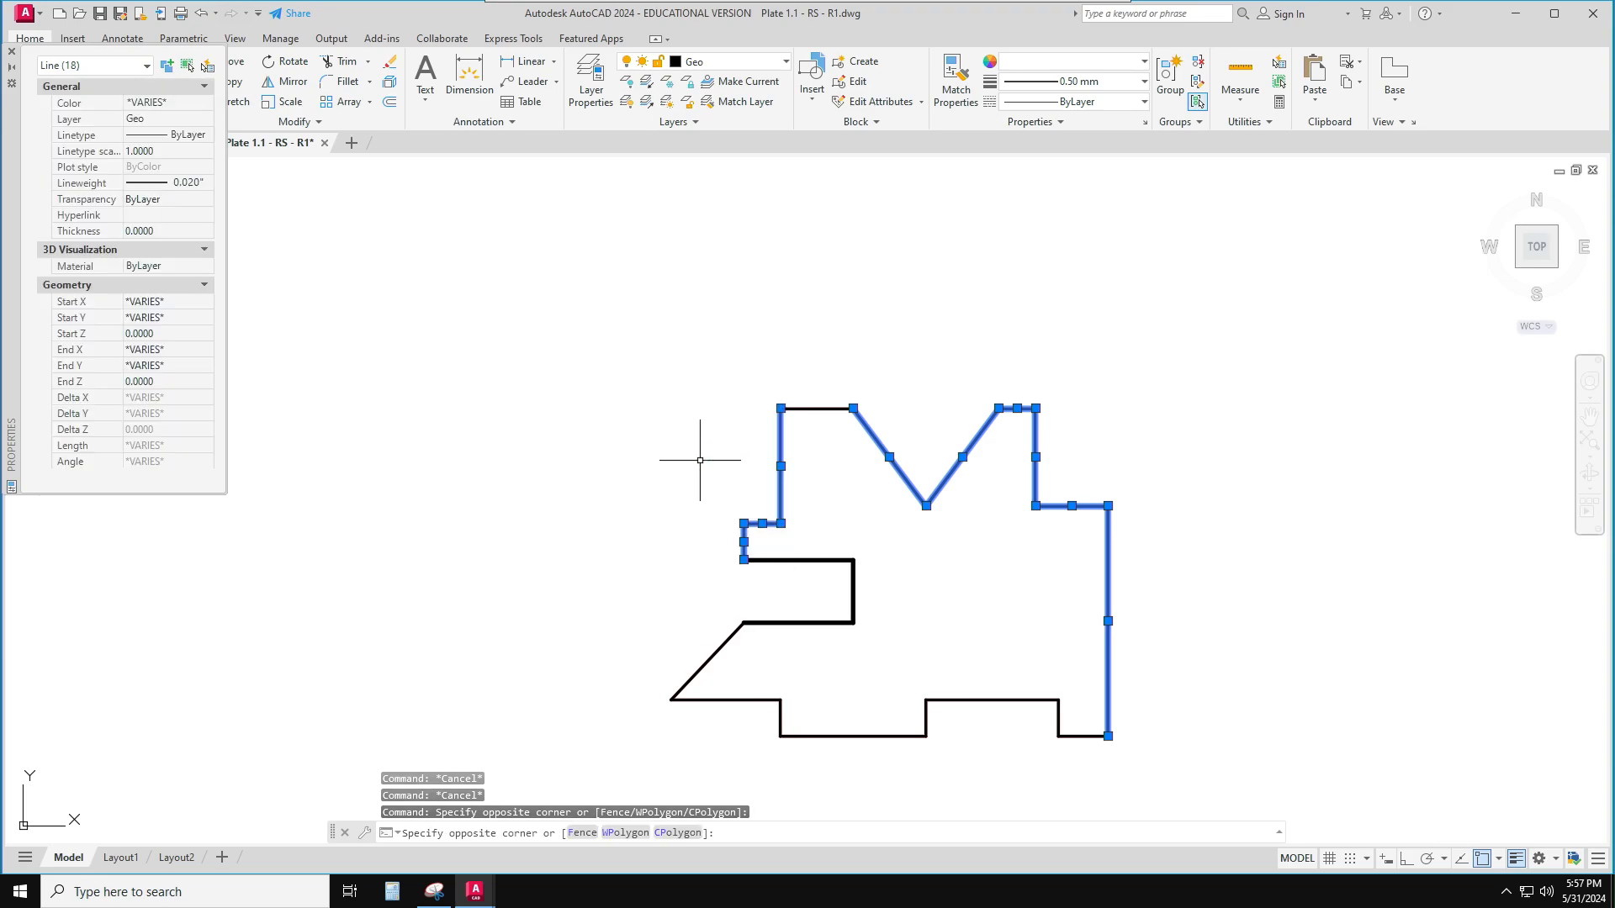
{"action": "left_click", "coordinate": [806, 425]}
{"action": "left_click", "coordinate": [800, 360]}
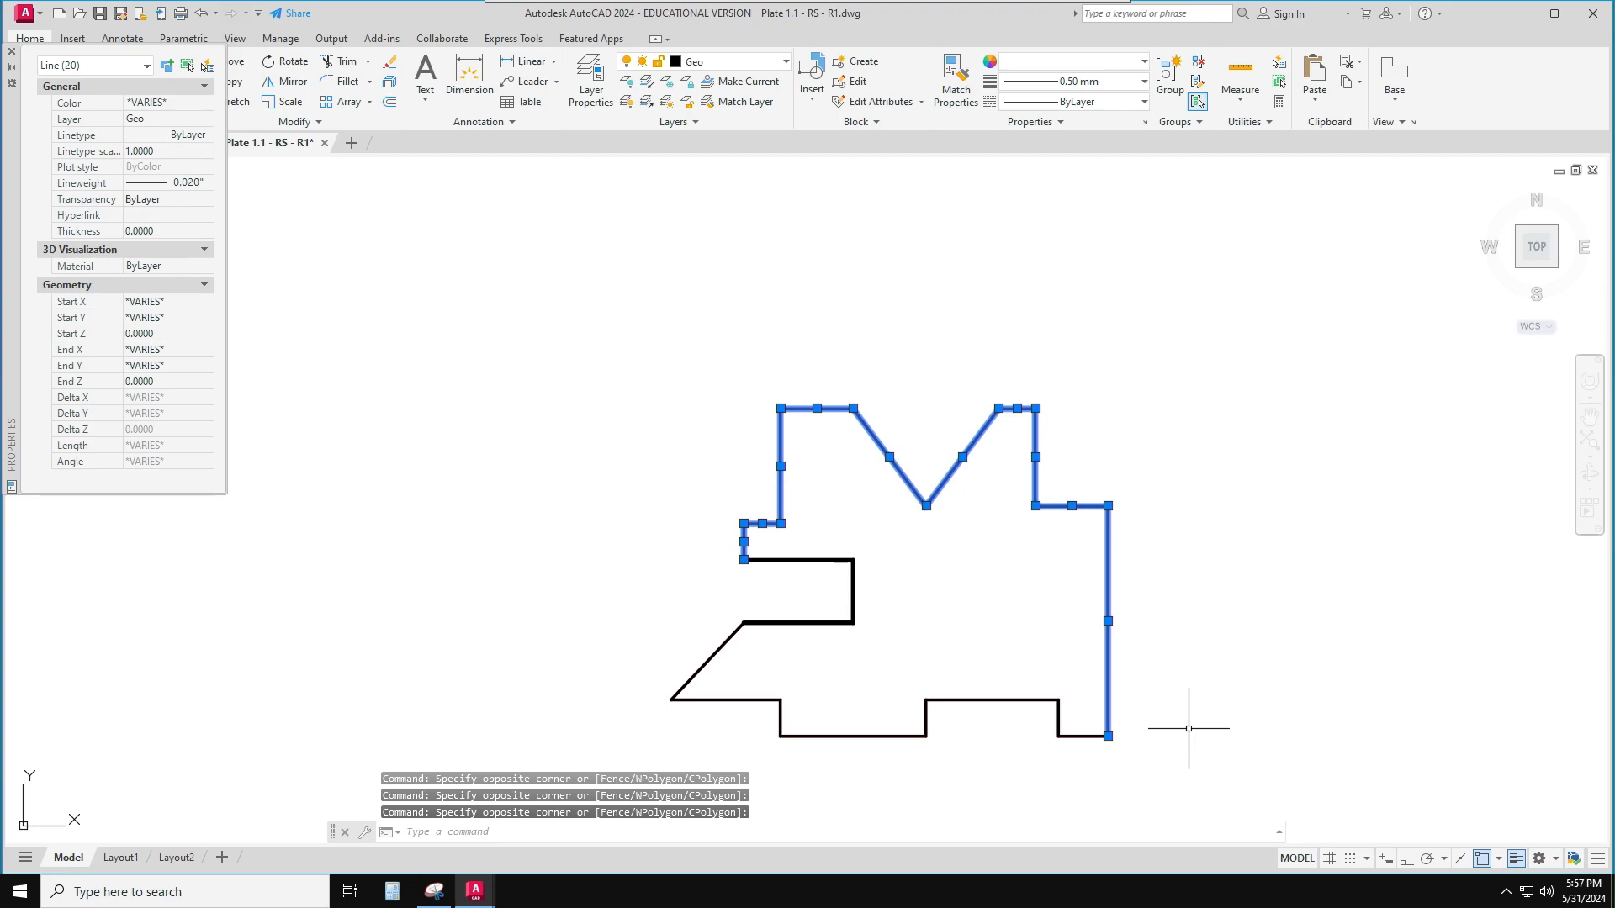
{"action": "left_click", "coordinate": [1171, 760]}
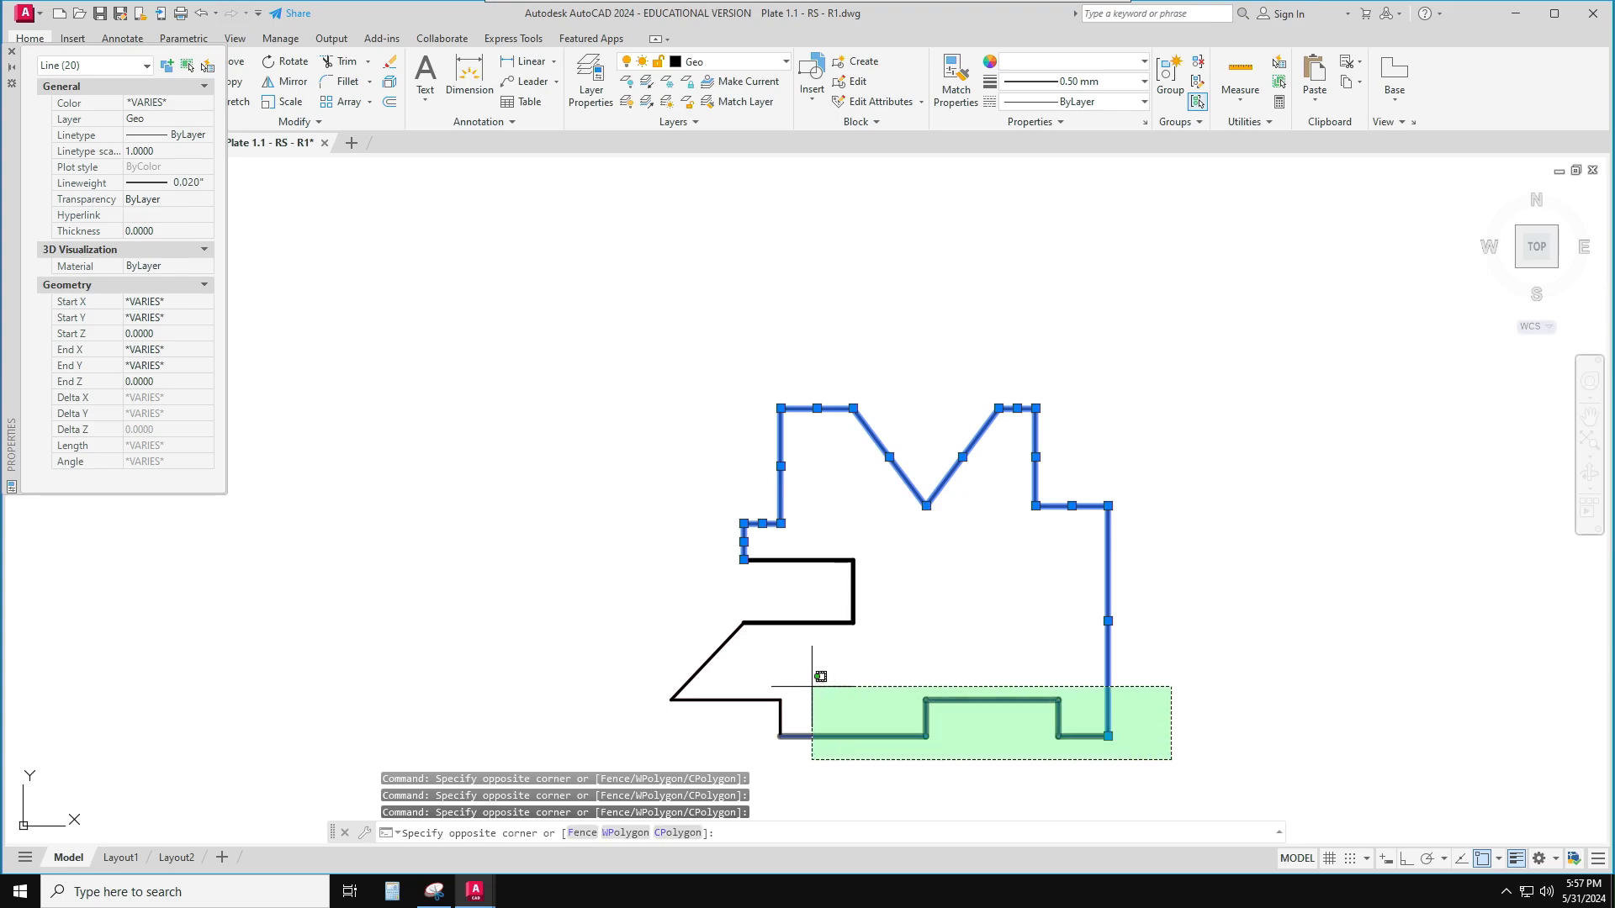
{"action": "left_click", "coordinate": [659, 646]}
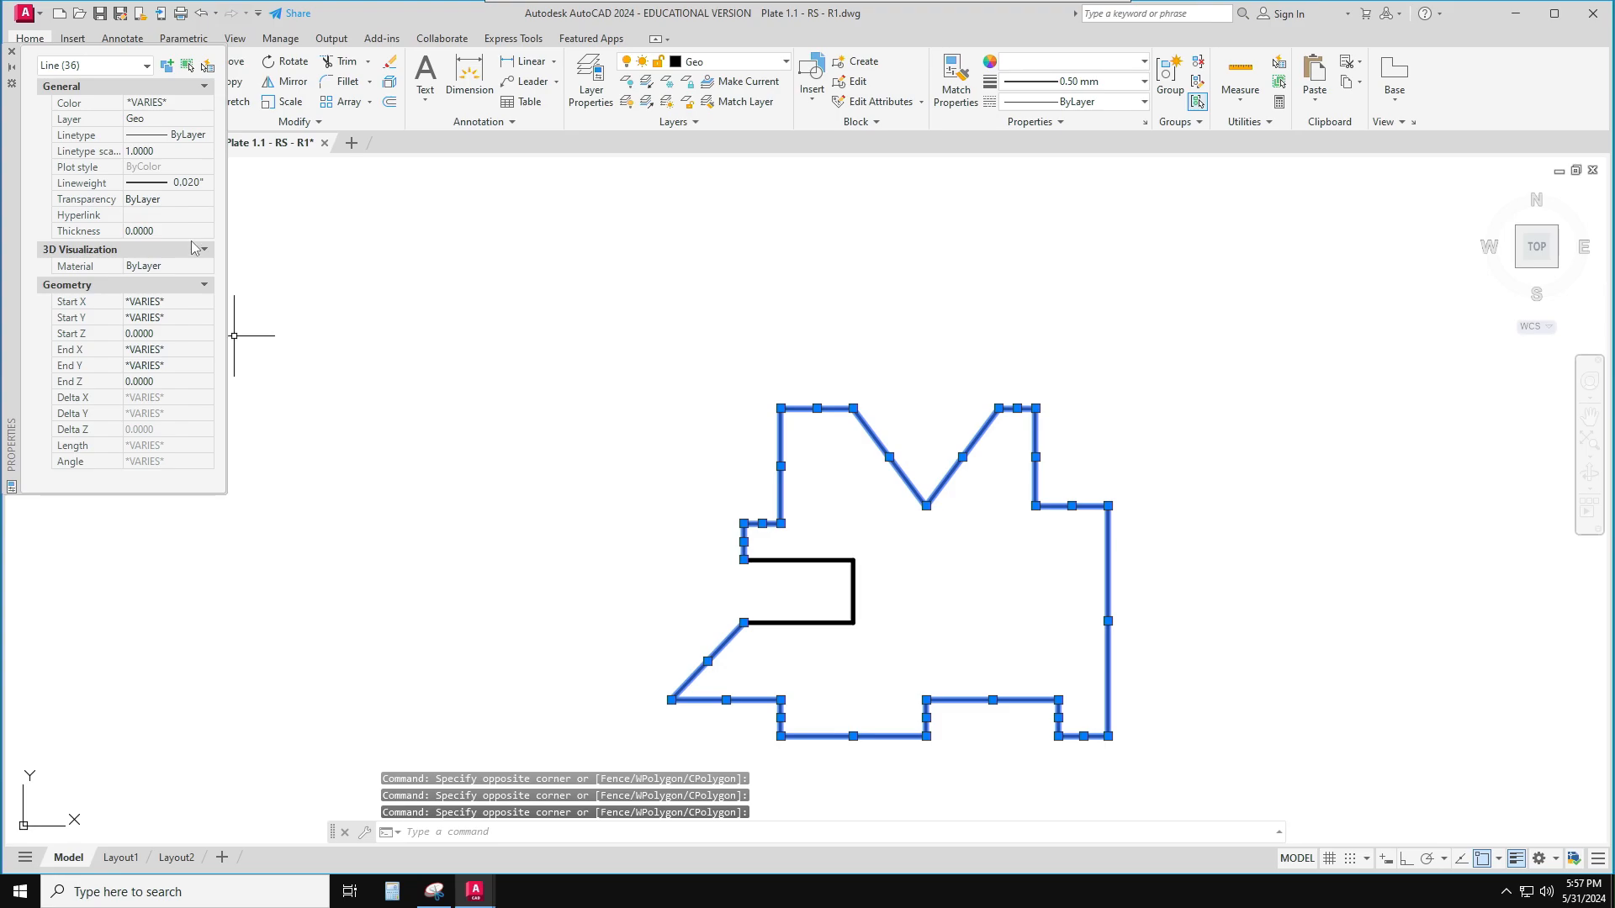
{"action": "left_click", "coordinate": [172, 102]}
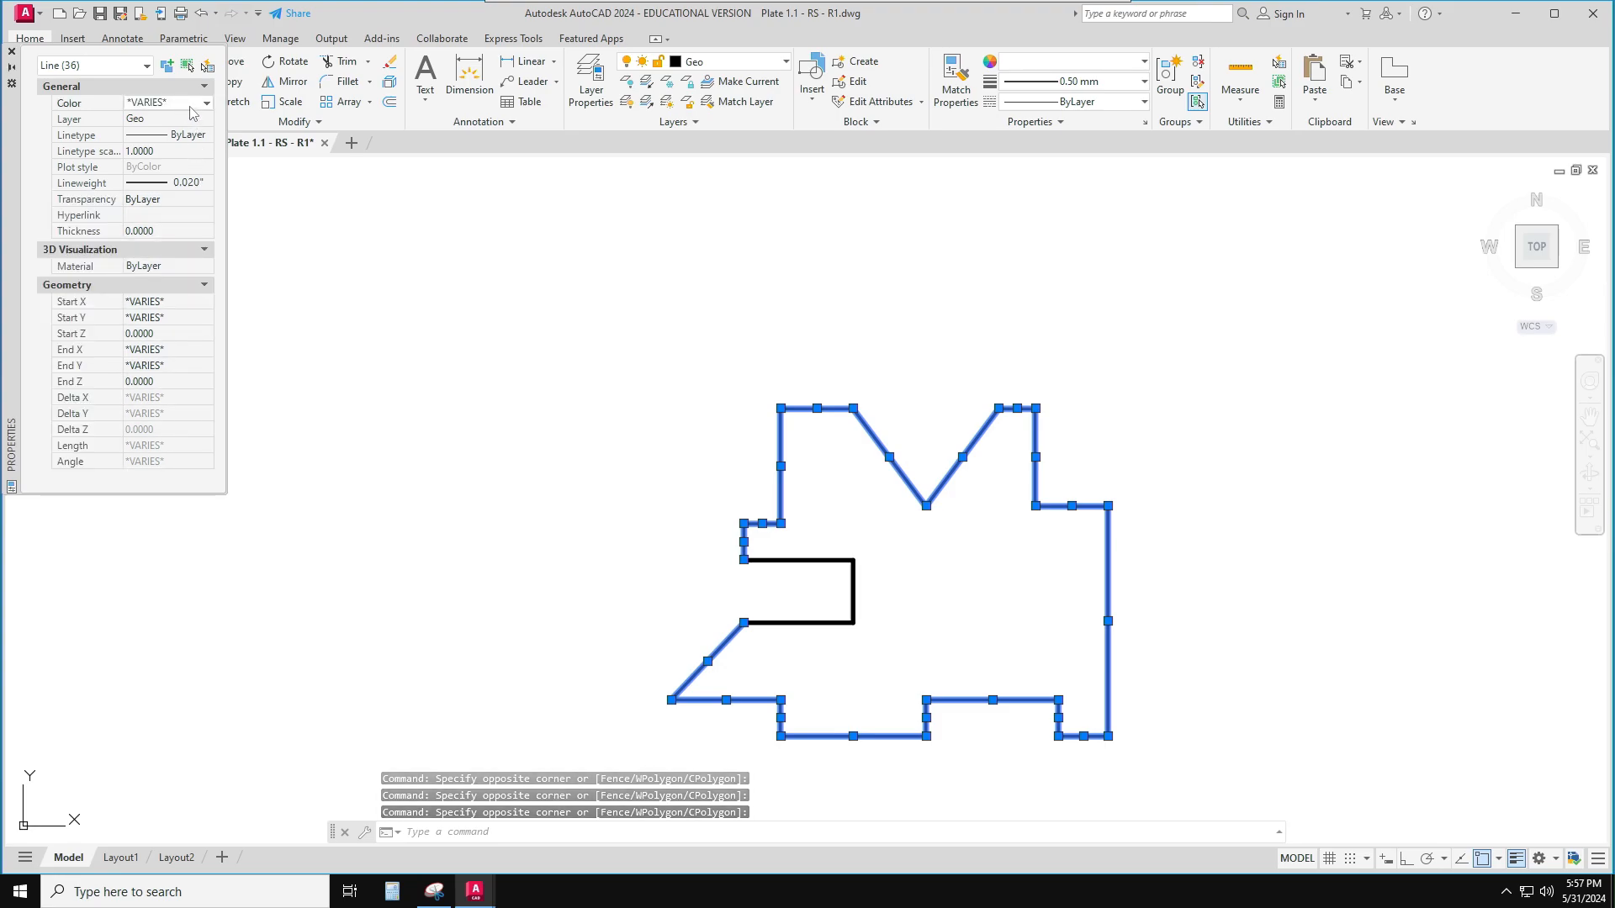
{"action": "left_click", "coordinate": [206, 103]}
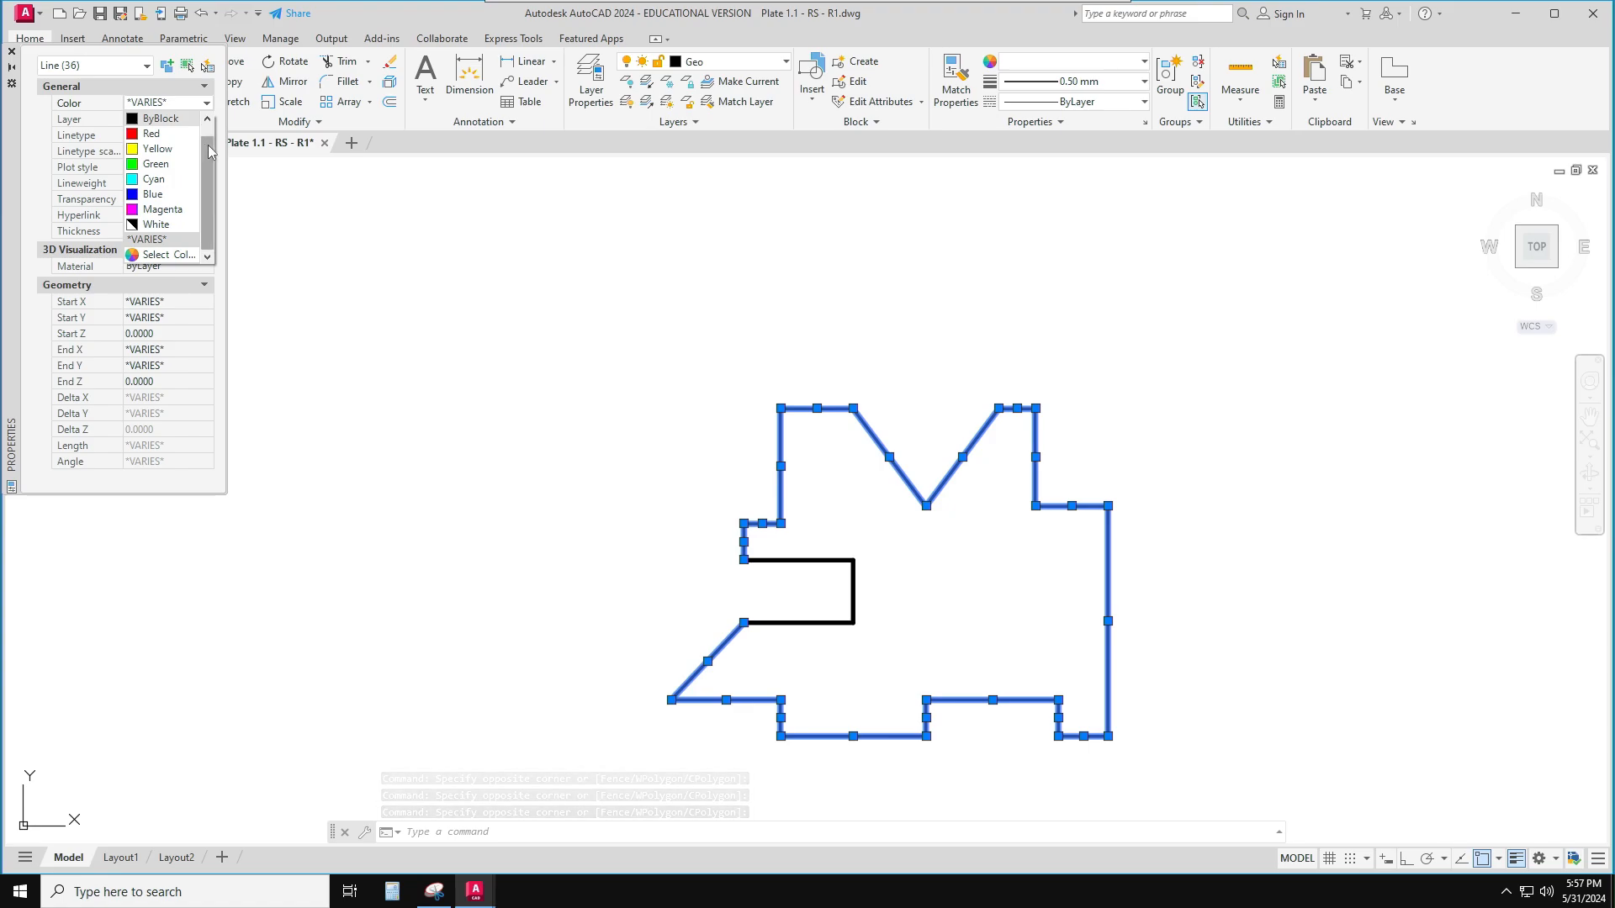
{"action": "scroll", "coordinate": [175, 126], "scroll_direction": "up", "scroll_amount": 1}
{"action": "left_click", "coordinate": [178, 120]}
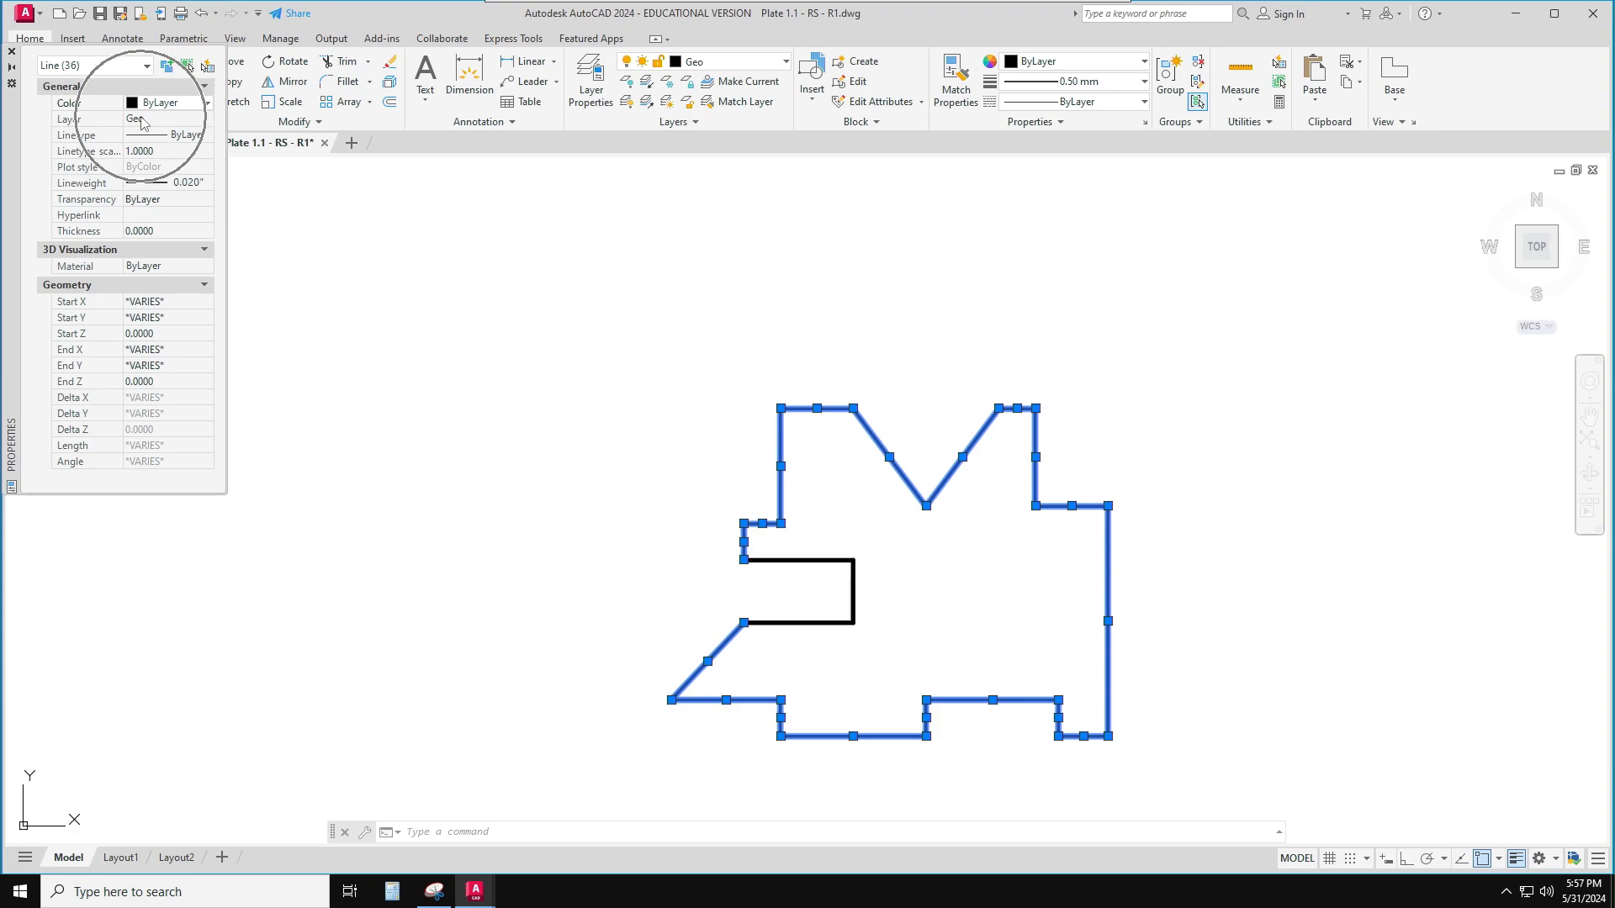
Set the lineweight of the selected outline lines to ByLayer and clear the selection
{"action": "left_click", "coordinate": [186, 185]}
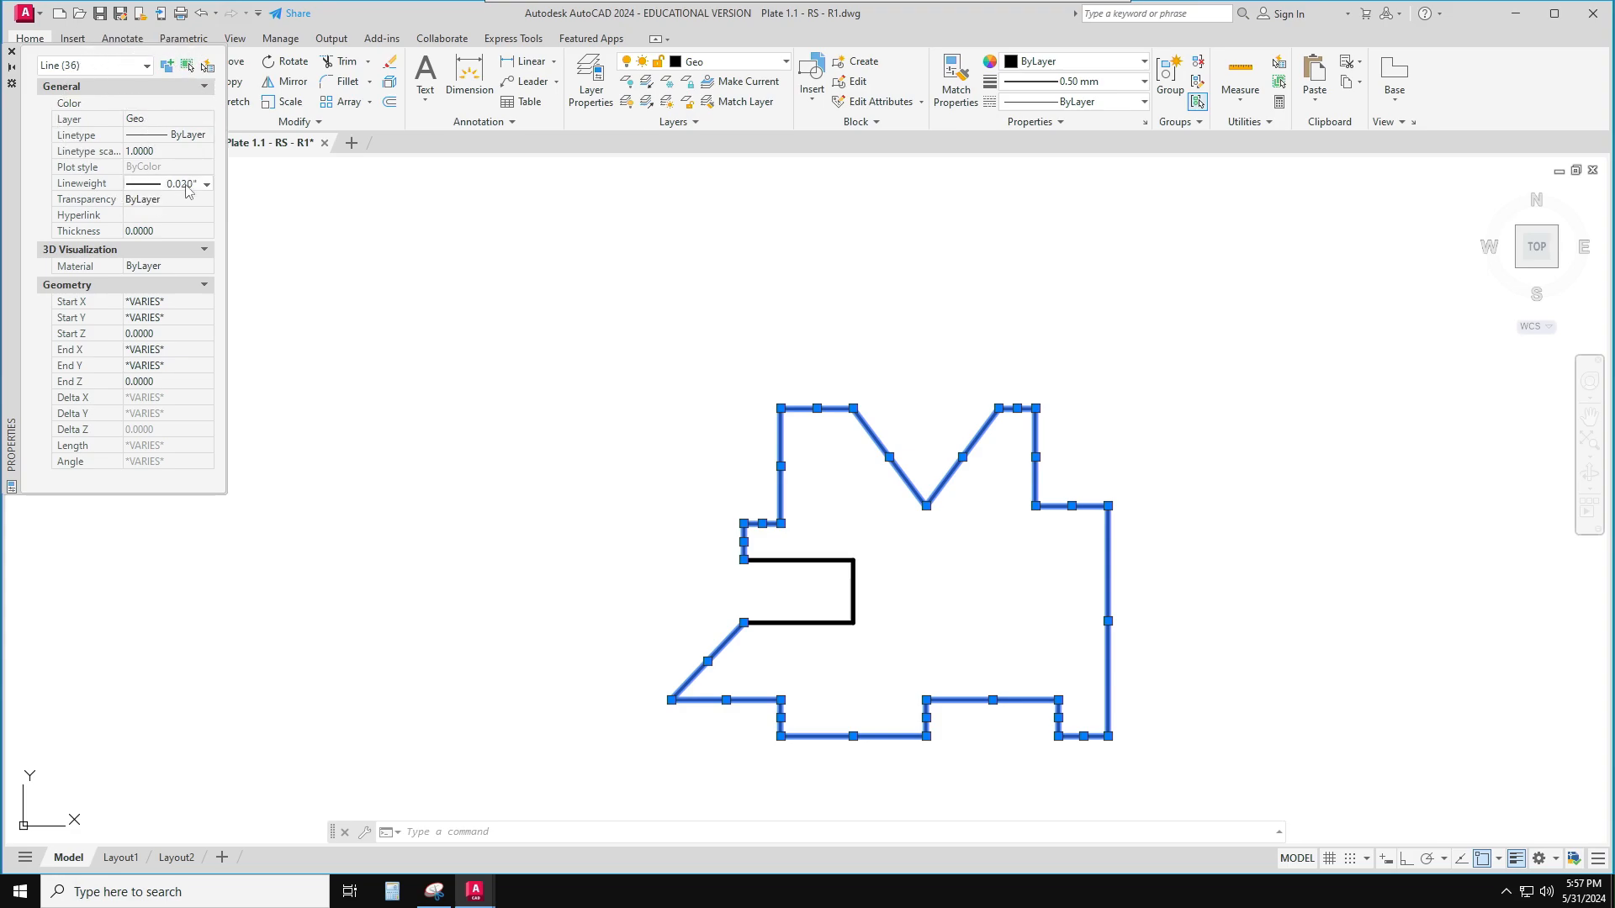
{"action": "left_click", "coordinate": [204, 183]}
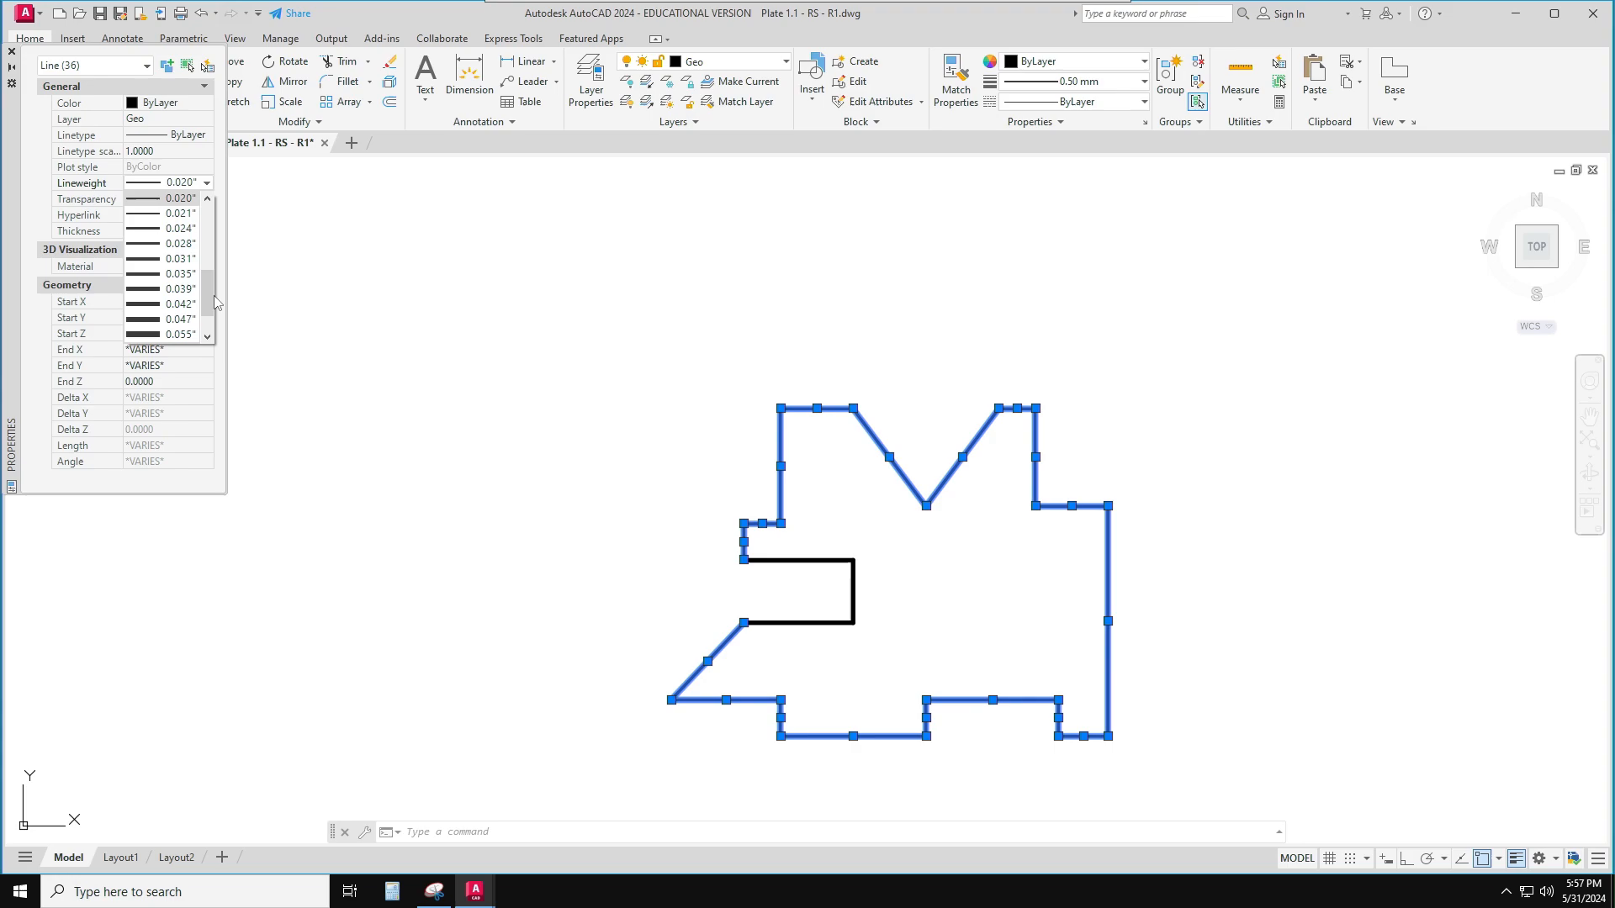
{"action": "scroll", "coordinate": [185, 202], "scroll_direction": "up", "scroll_amount": 5}
{"action": "left_click", "coordinate": [178, 204]}
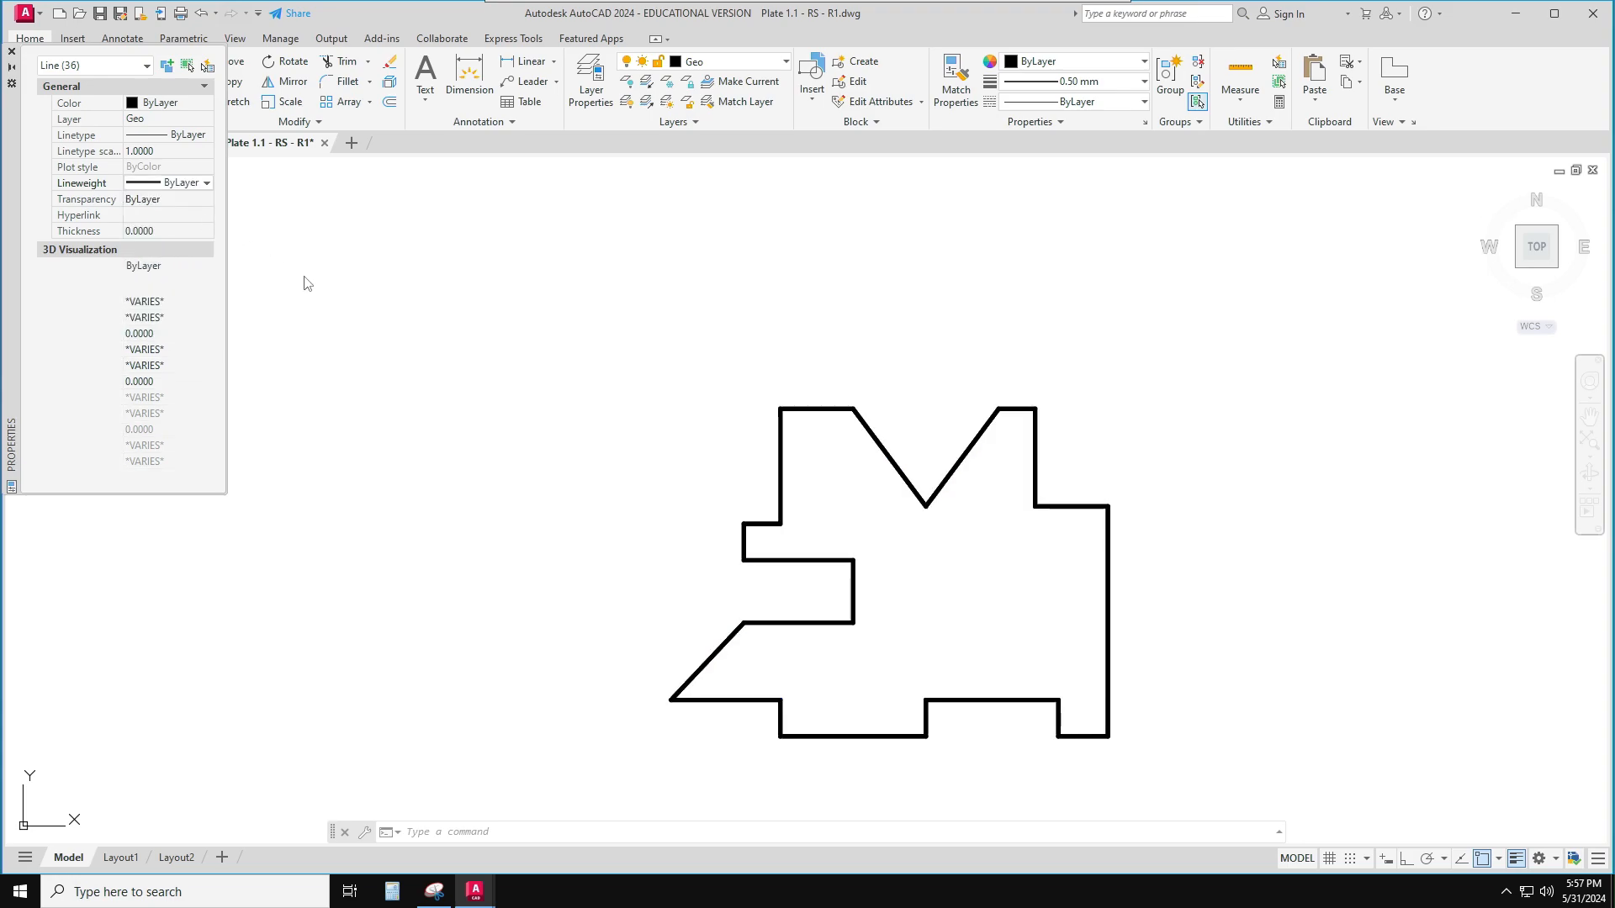
{"action": "left_click", "coordinate": [397, 356]}
{"action": "key", "text": "Escape"}
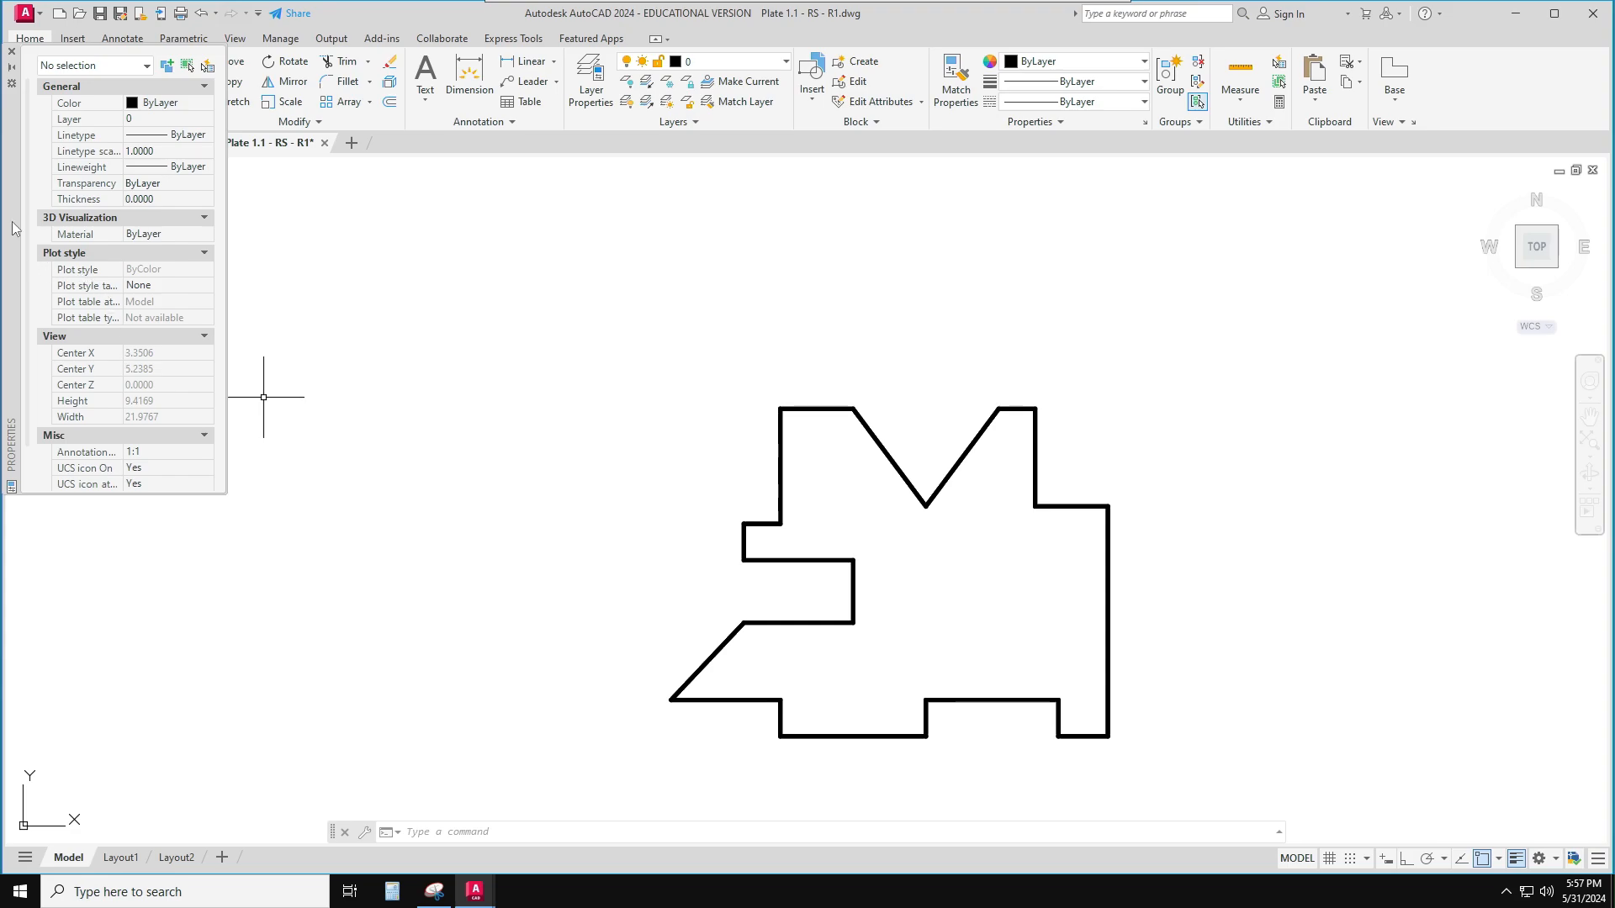
Move the Properties palette down into the empty area beside the plate, clear any selection and close the palette
{"action": "left_click_drag", "start_coordinate": [13, 228], "coordinate": [143, 421]}
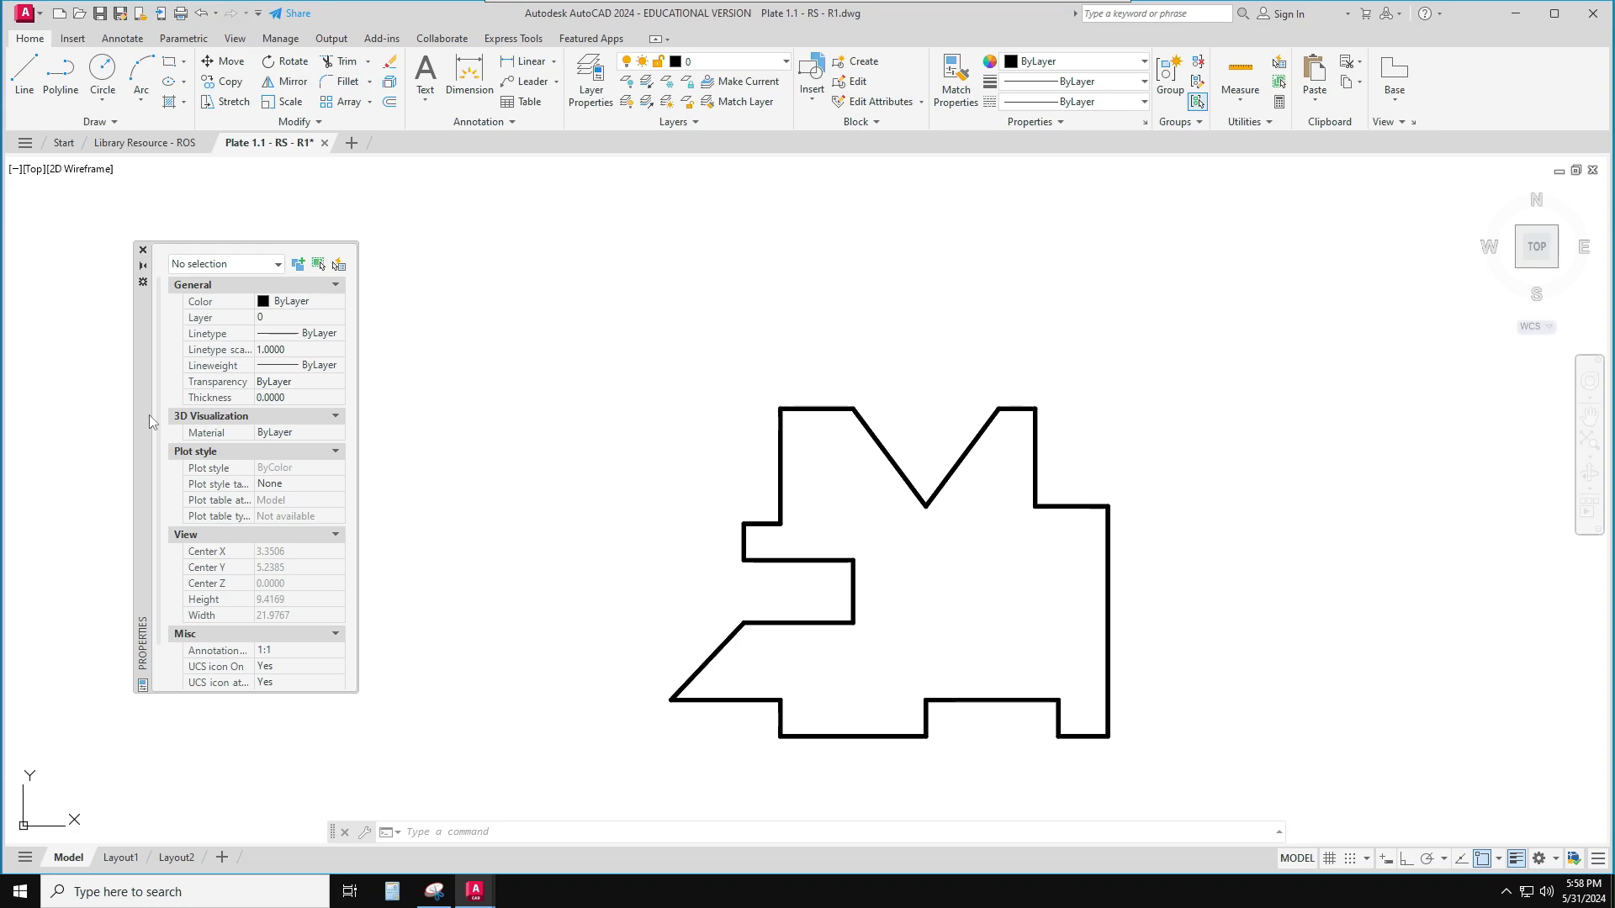
{"action": "left_click", "coordinate": [447, 541]}
{"action": "key", "text": "Escape"}
{"action": "key", "text": "Escape"}
{"action": "key", "text": "Escape"}
{"action": "key", "text": "Escape"}
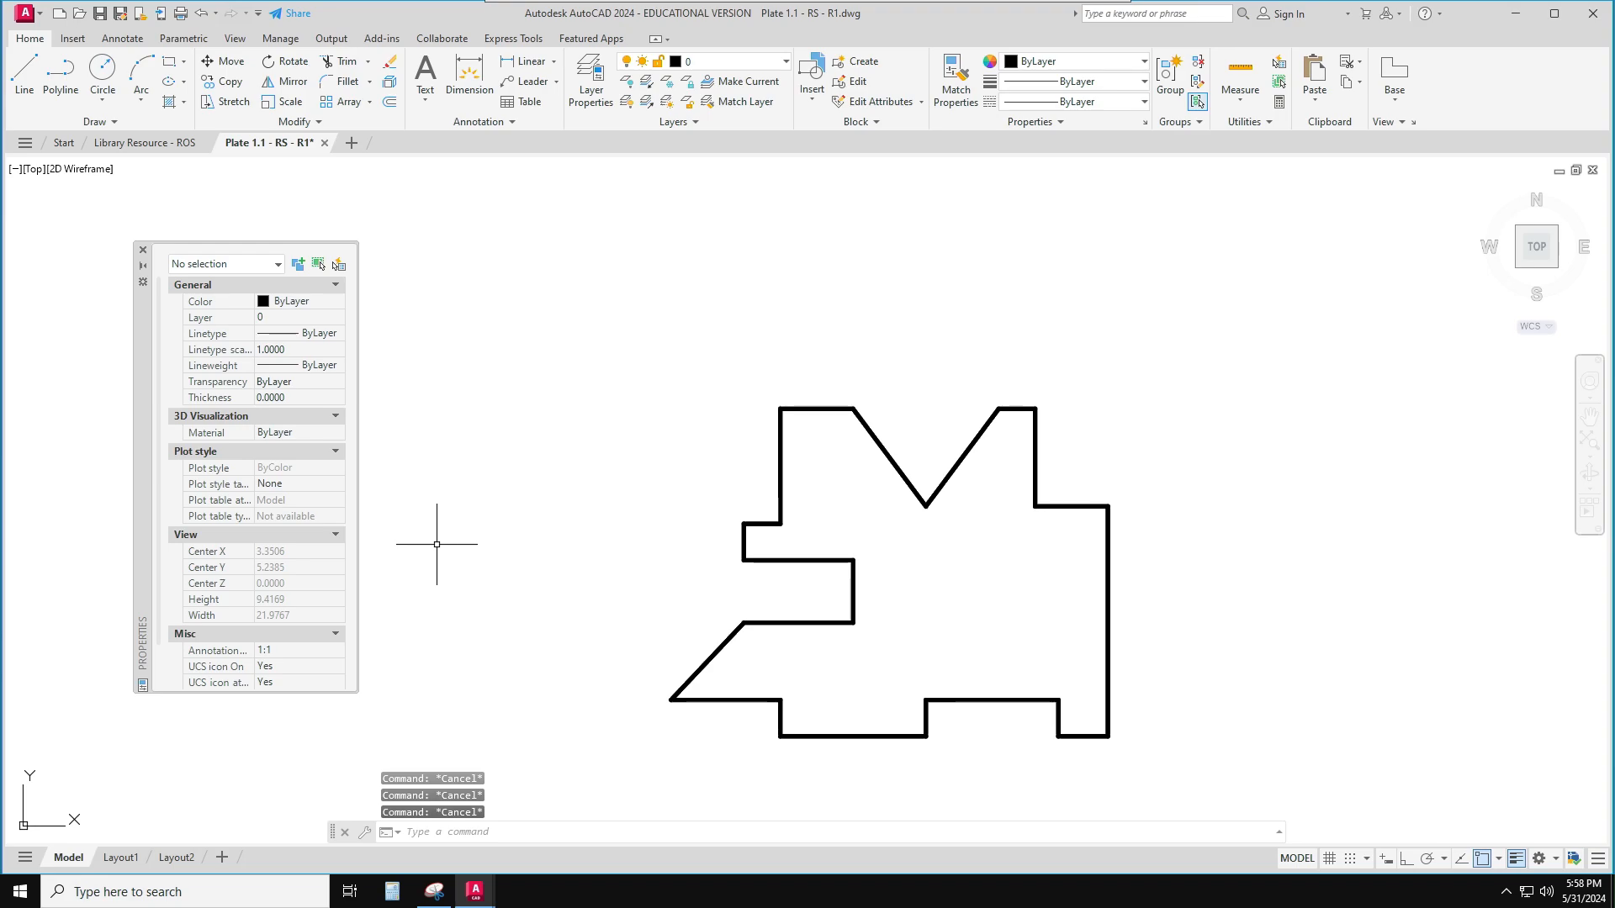
{"action": "left_click", "coordinate": [143, 249]}
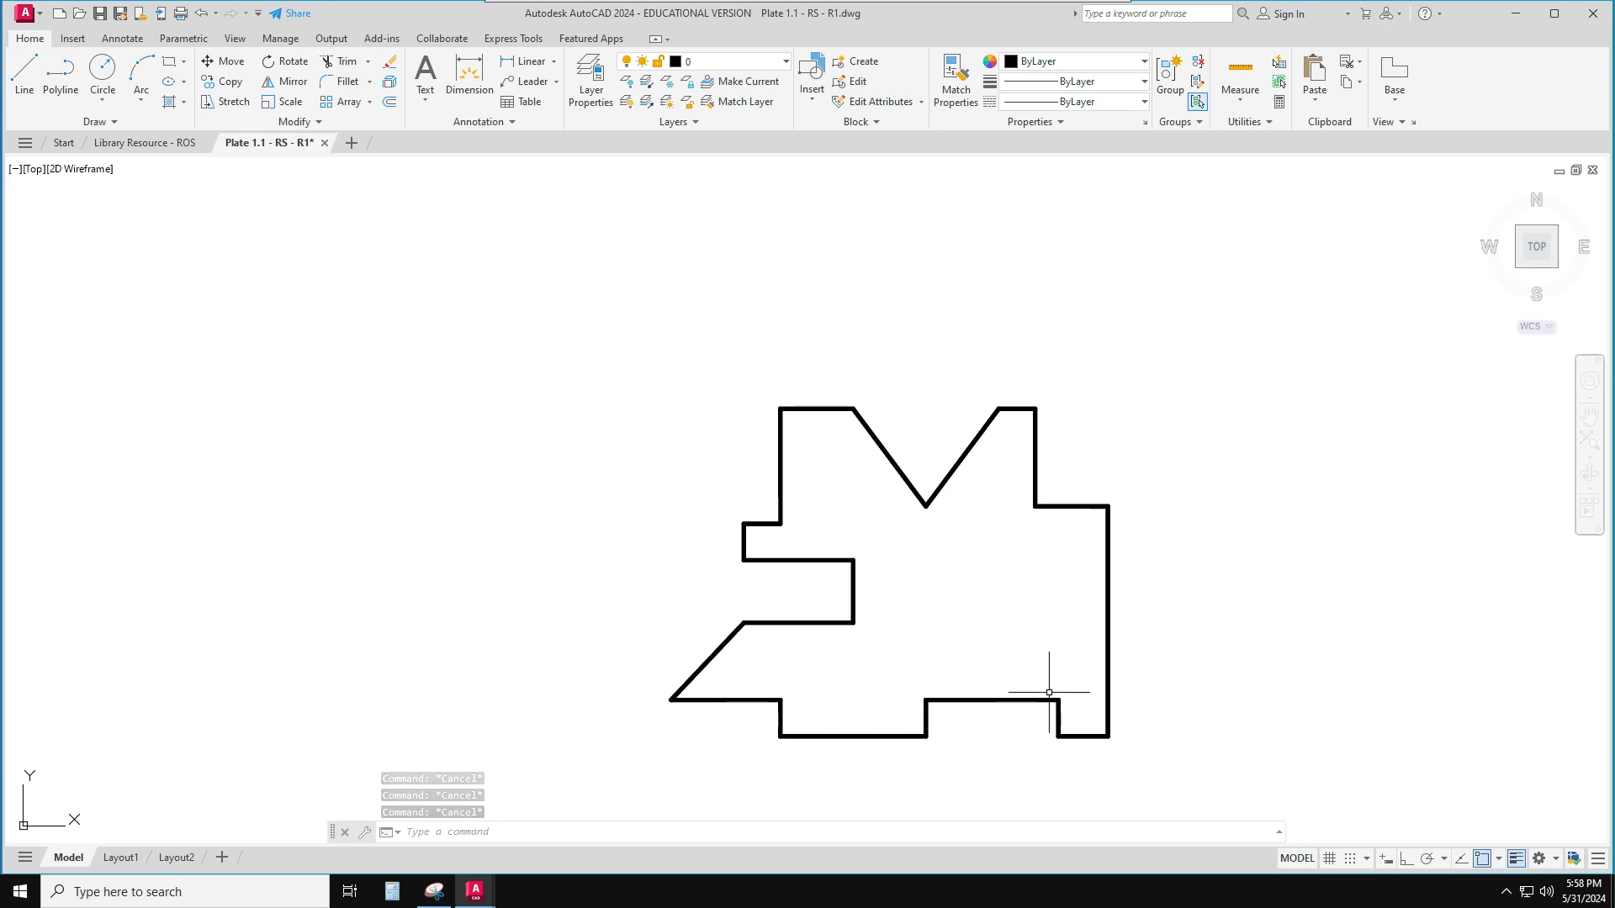
Check the plate's edge lengths around the side notch with the quick Measure tool and exit it
{"action": "left_click", "coordinate": [1240, 75]}
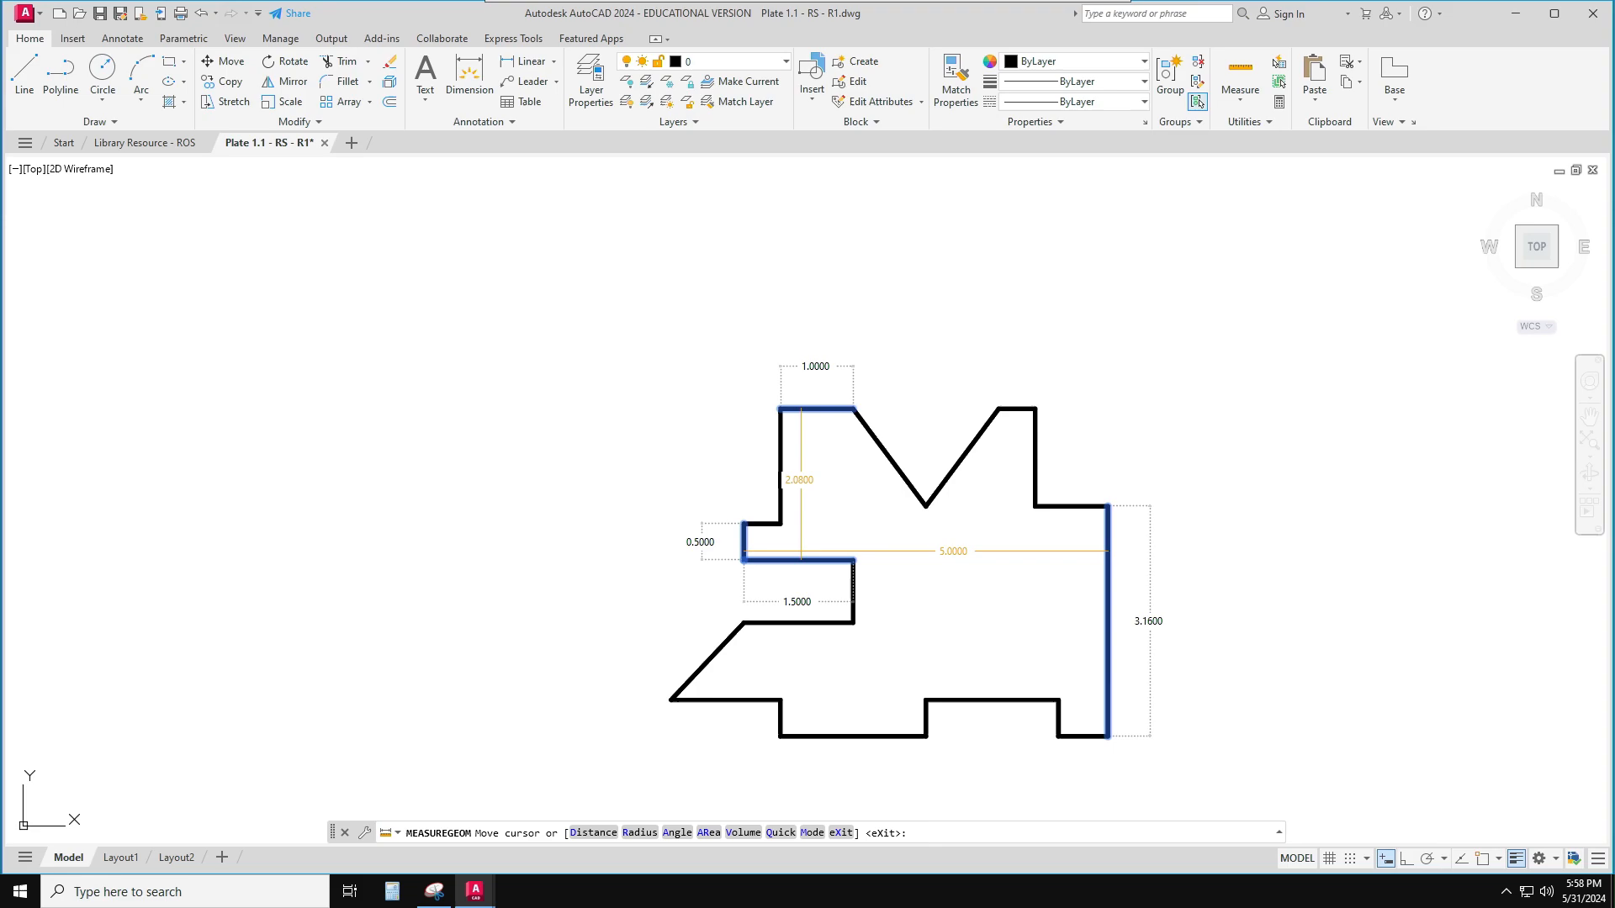
{"action": "key", "text": "Escape"}
{"action": "key", "text": "Escape"}
{"action": "key", "text": "Escape"}
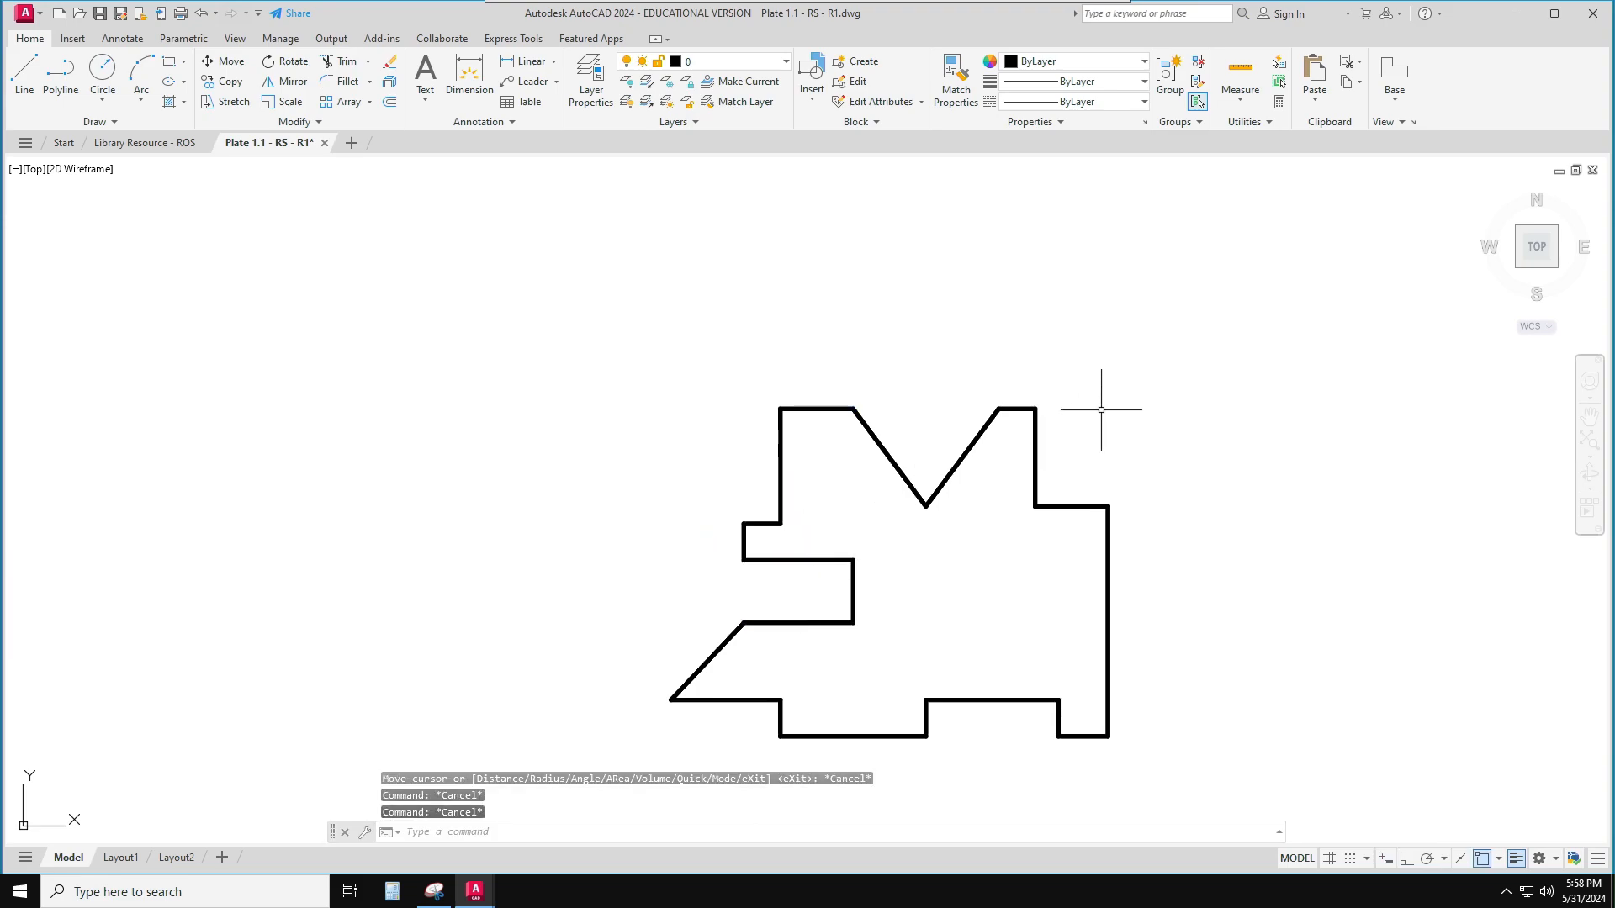
Measure the side notch's depth along its upper edge with the DIST command and end the command
{"action": "type", "text": "dist"}
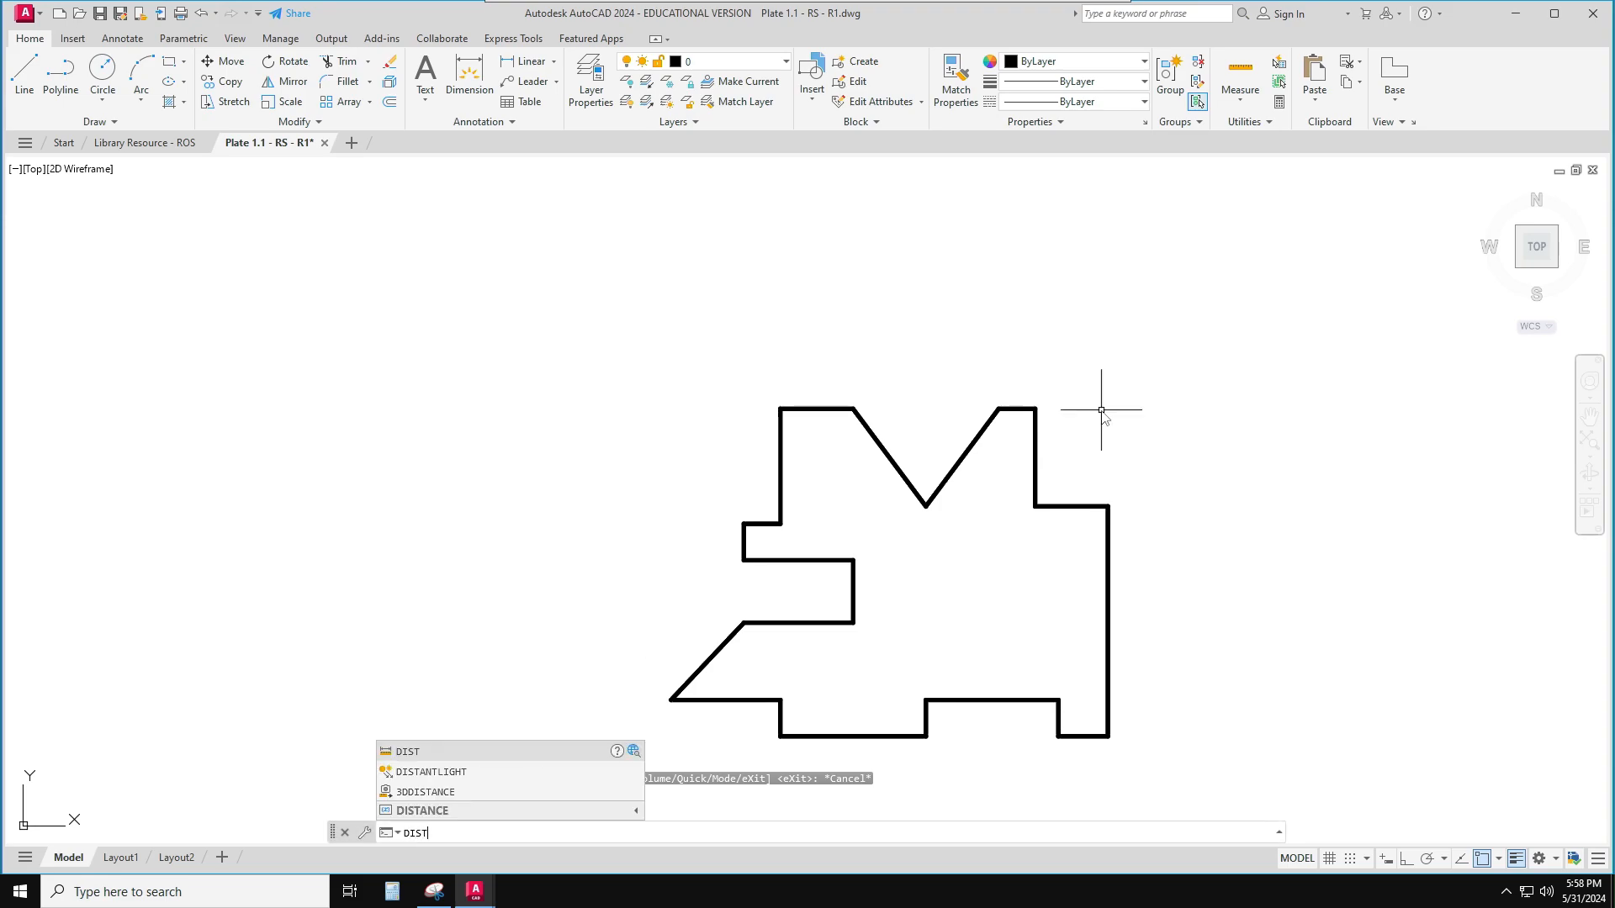
{"action": "key", "text": "Return"}
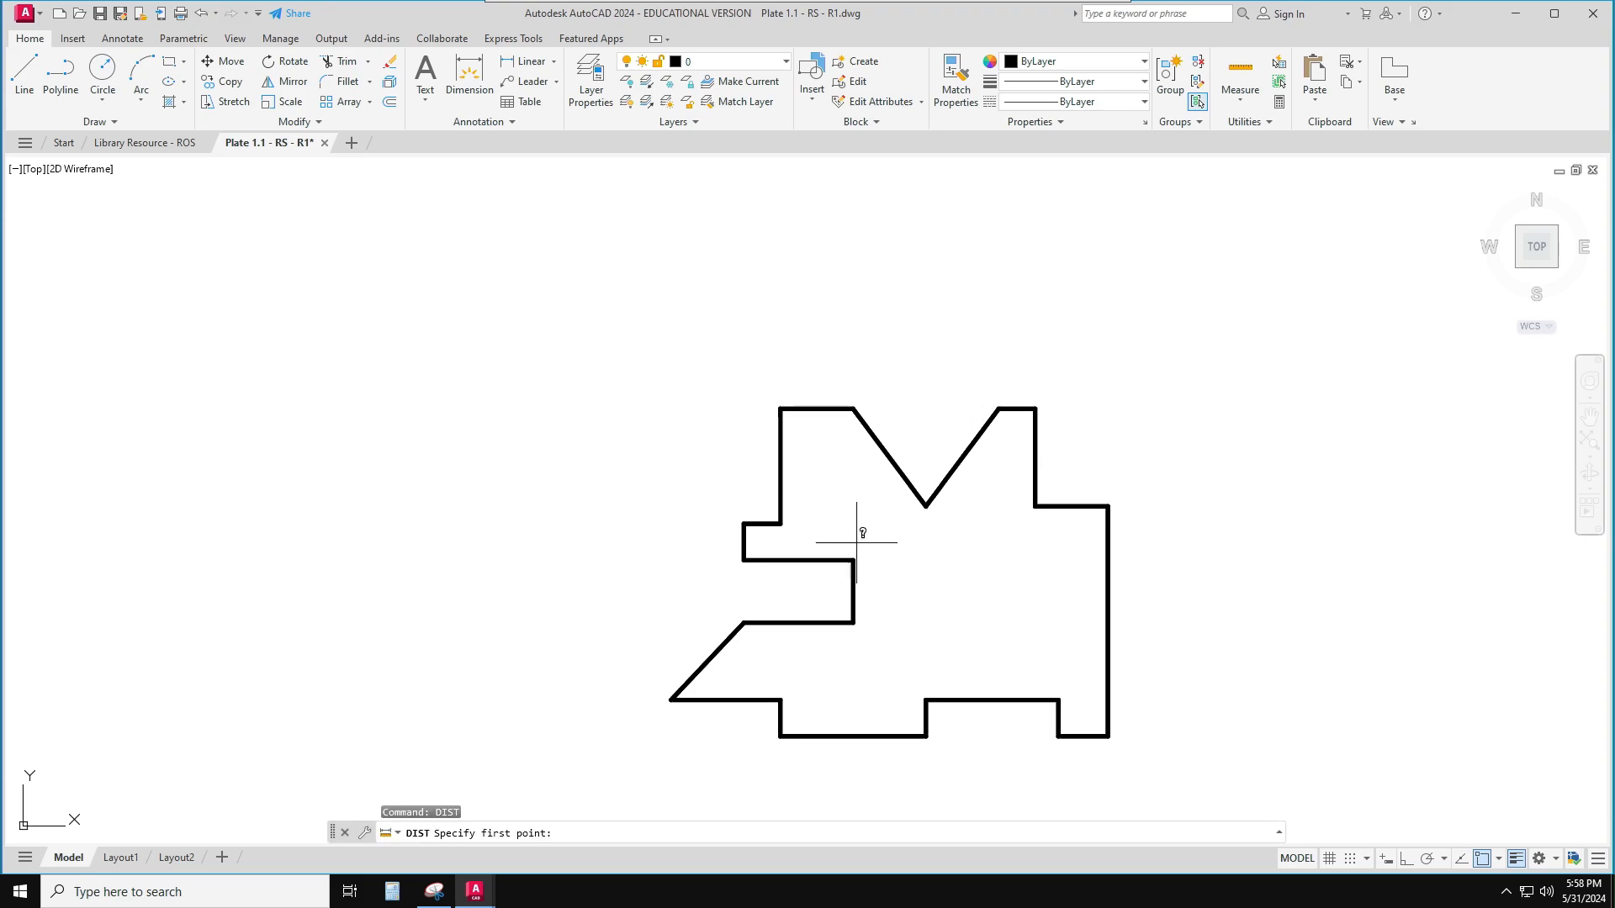
{"action": "left_click", "coordinate": [744, 559]}
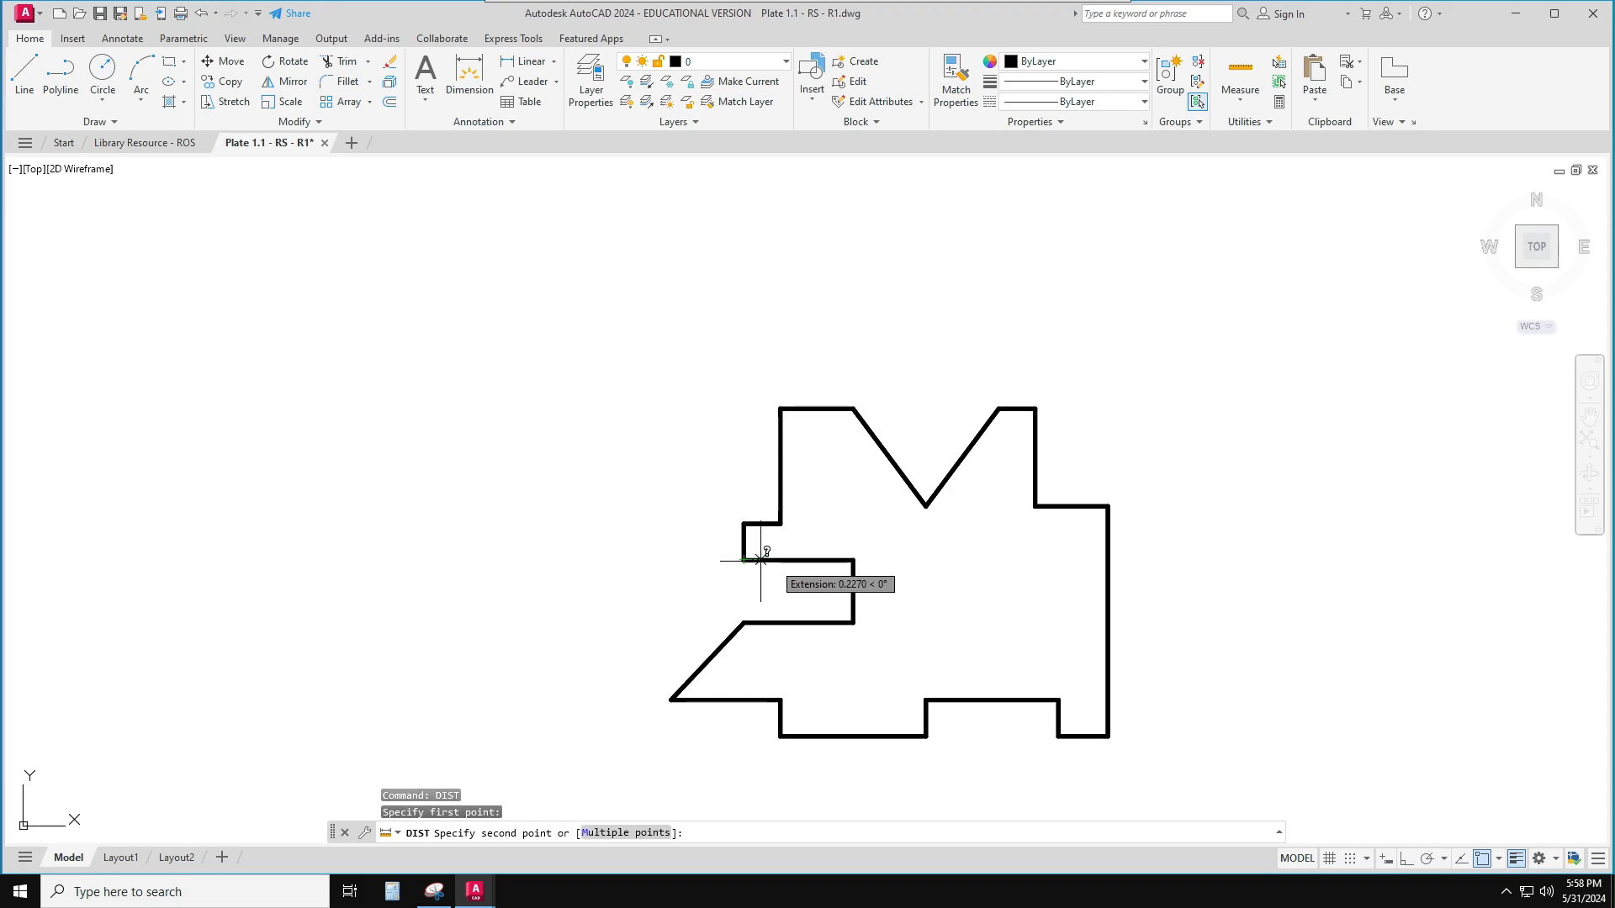
{"action": "left_click", "coordinate": [853, 560]}
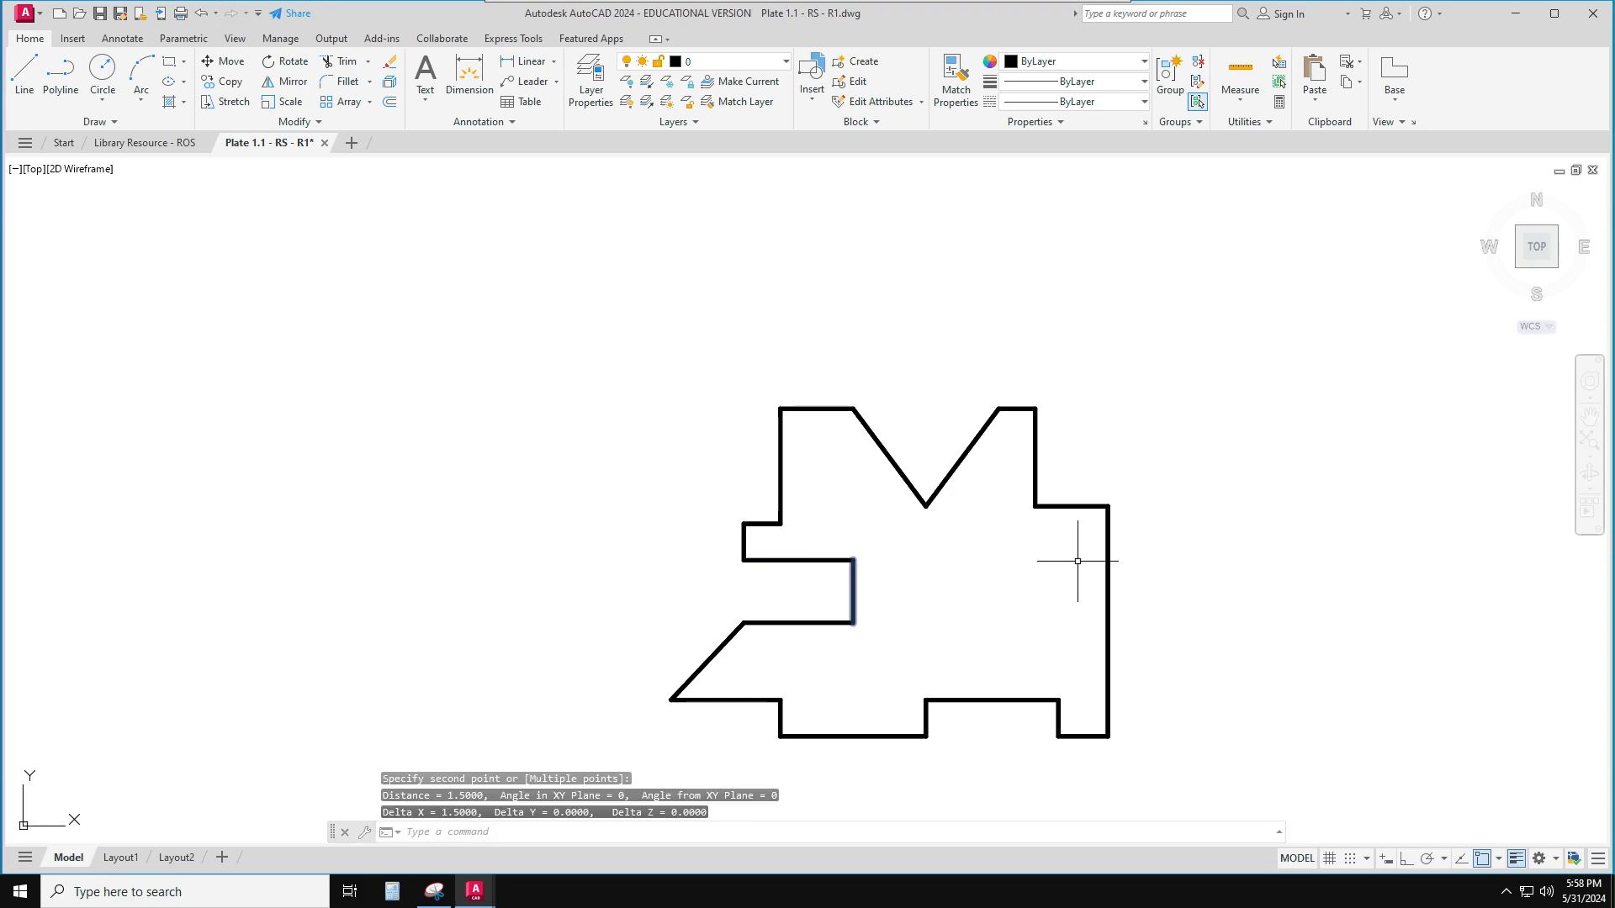
{"action": "key", "text": "Escape"}
{"action": "key", "text": "Escape"}
{"action": "key", "text": "Escape"}
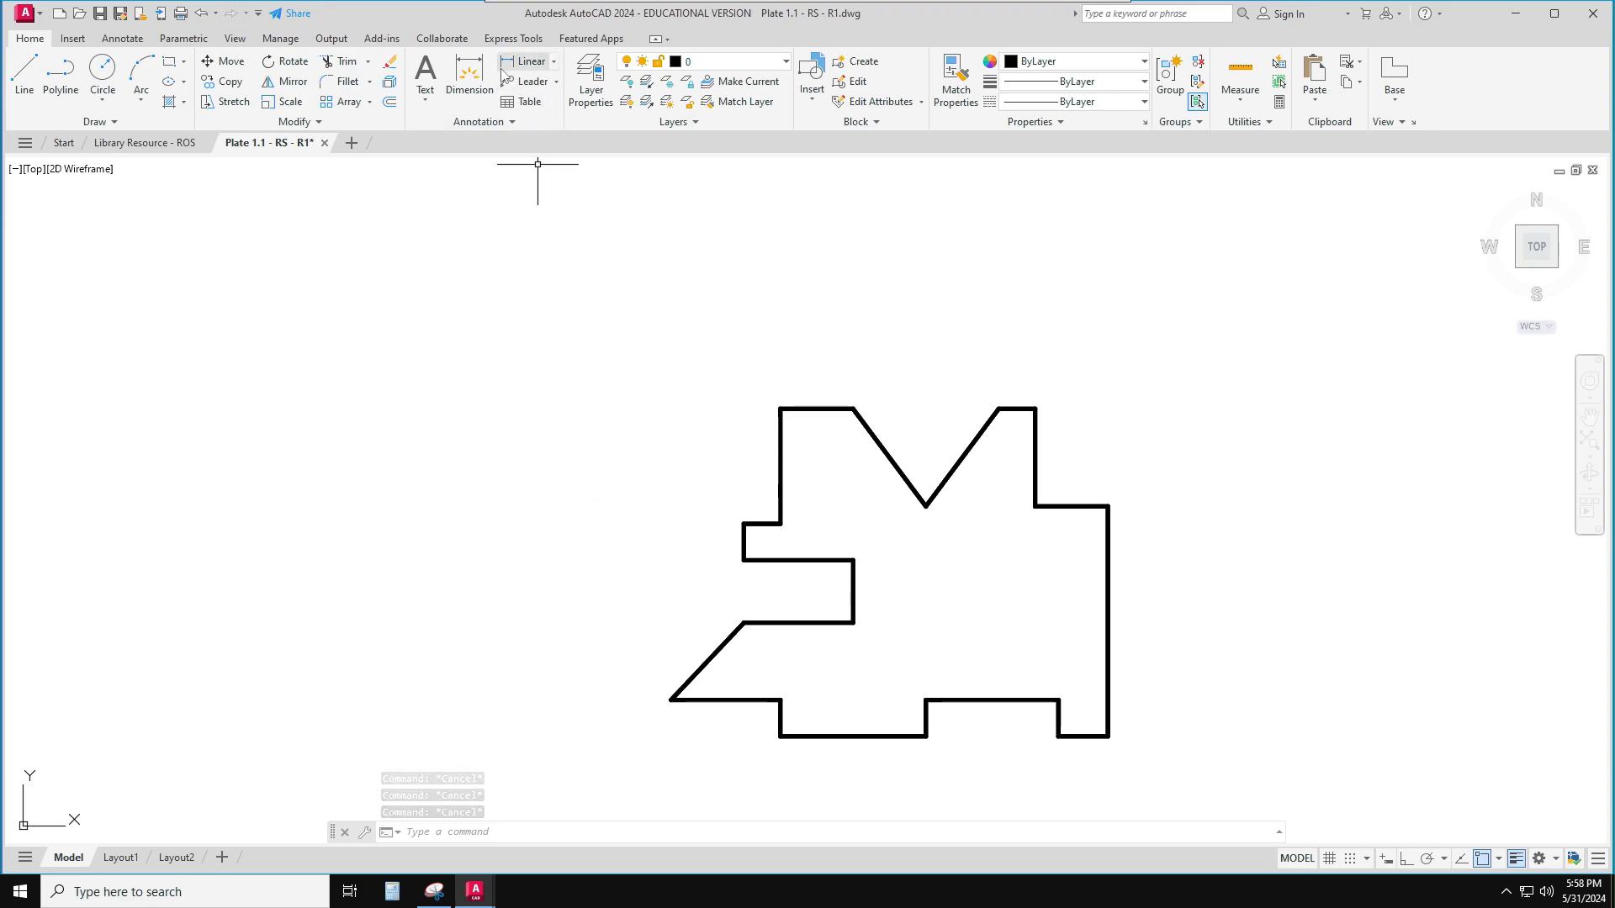
Dimension the side notch's upper edge from corner to corner, placing the dimension line inside the notch, and end the command
{"action": "left_click", "coordinate": [470, 80]}
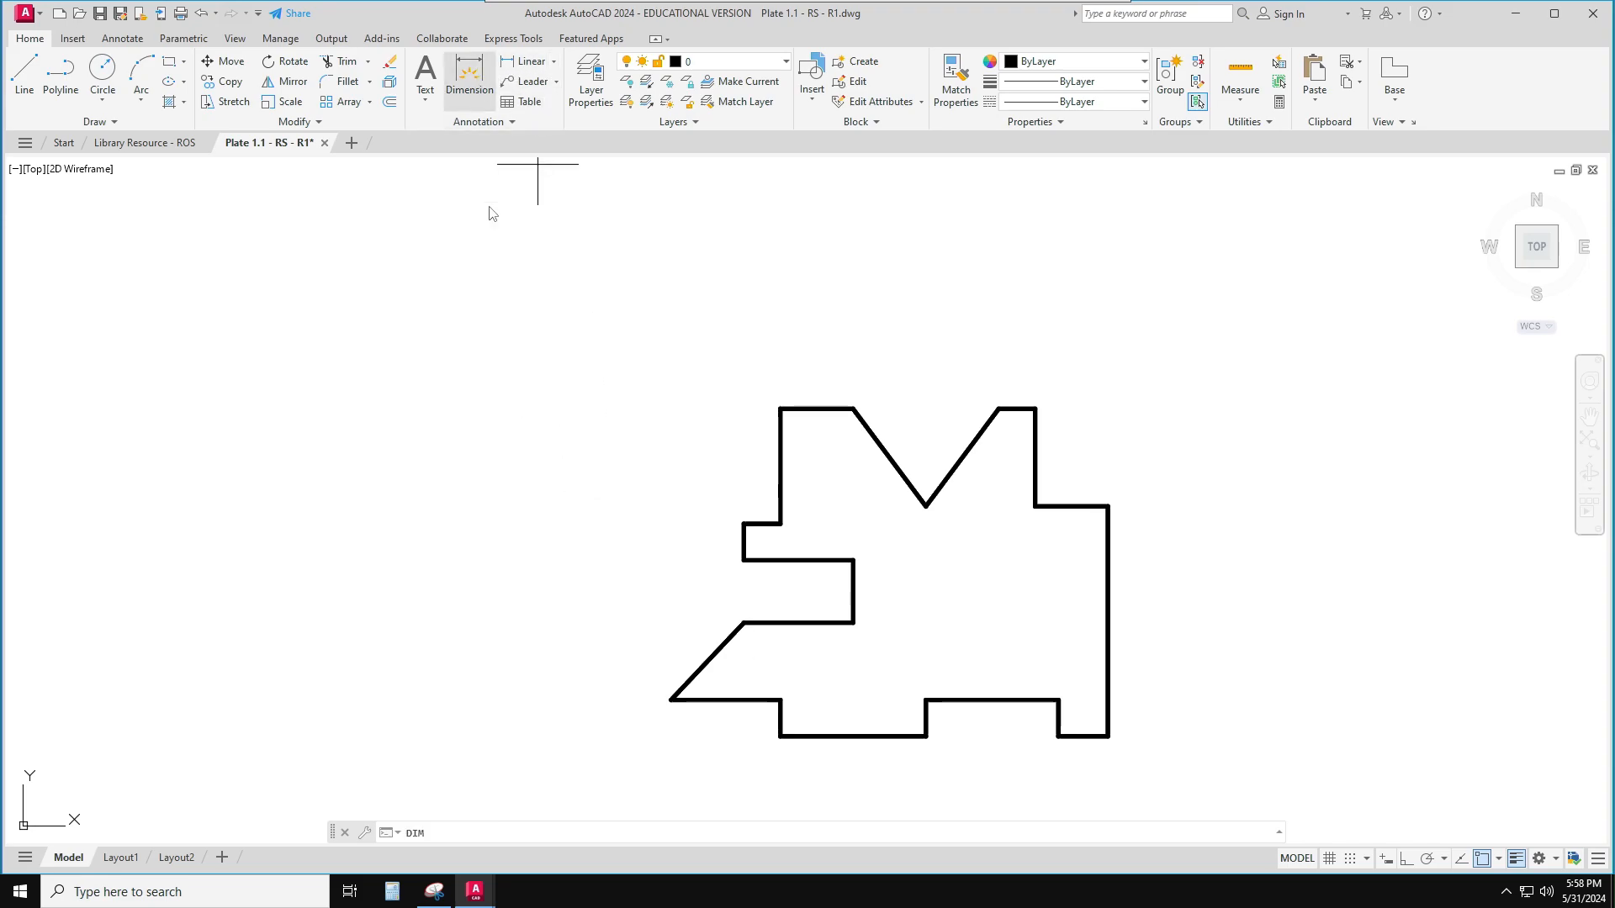
{"action": "left_click", "coordinate": [744, 559]}
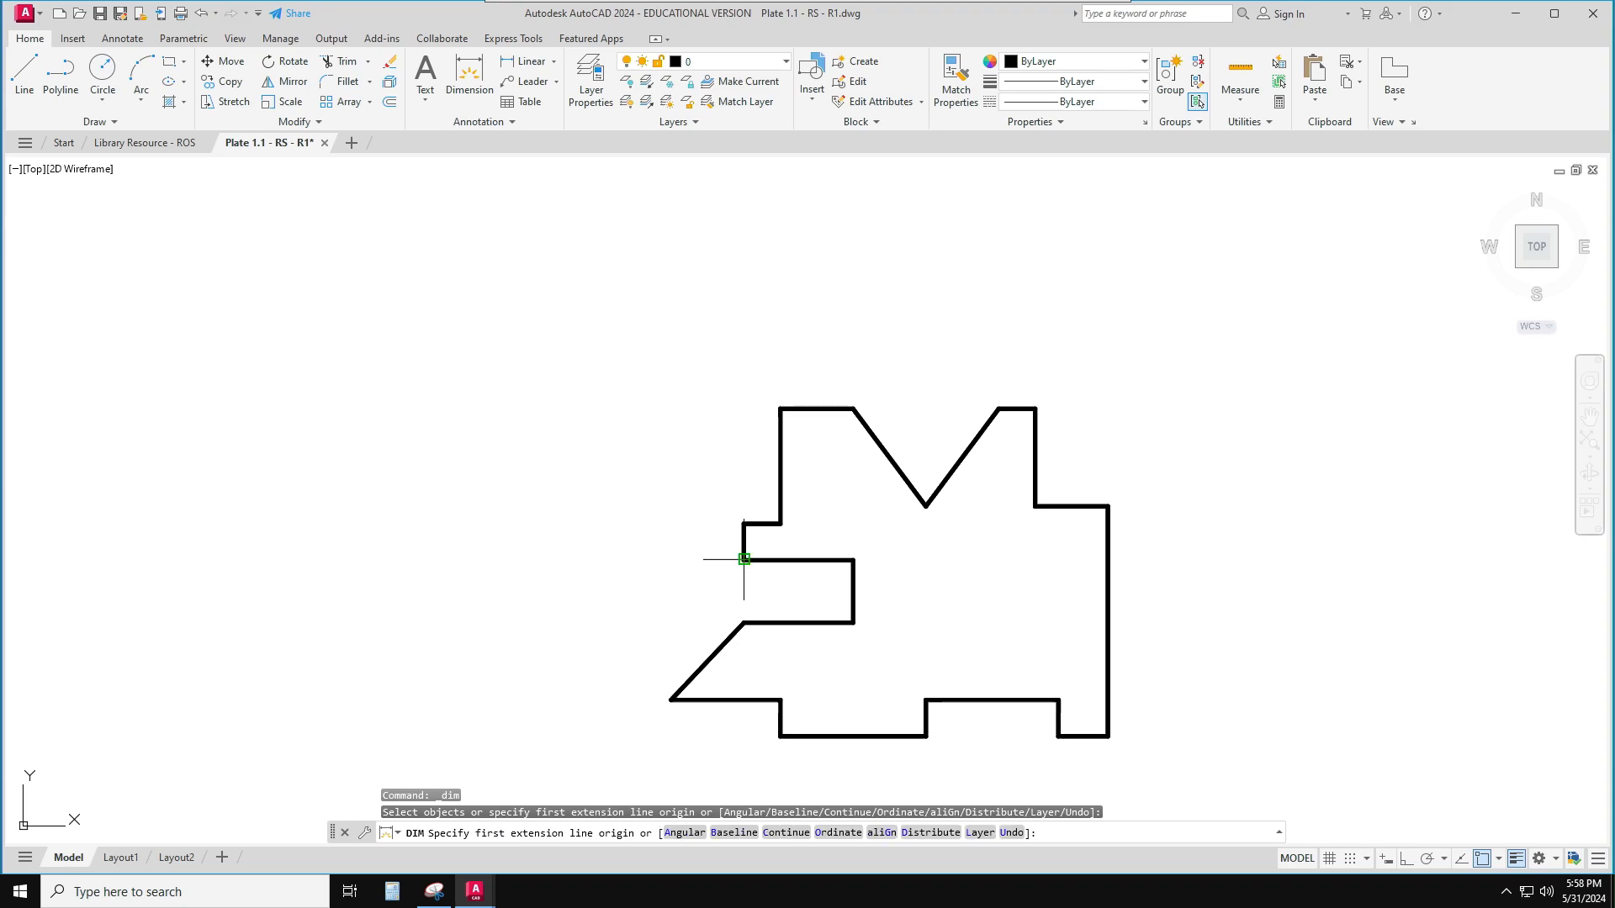
{"action": "left_click", "coordinate": [852, 560]}
{"action": "left_click", "coordinate": [829, 587]}
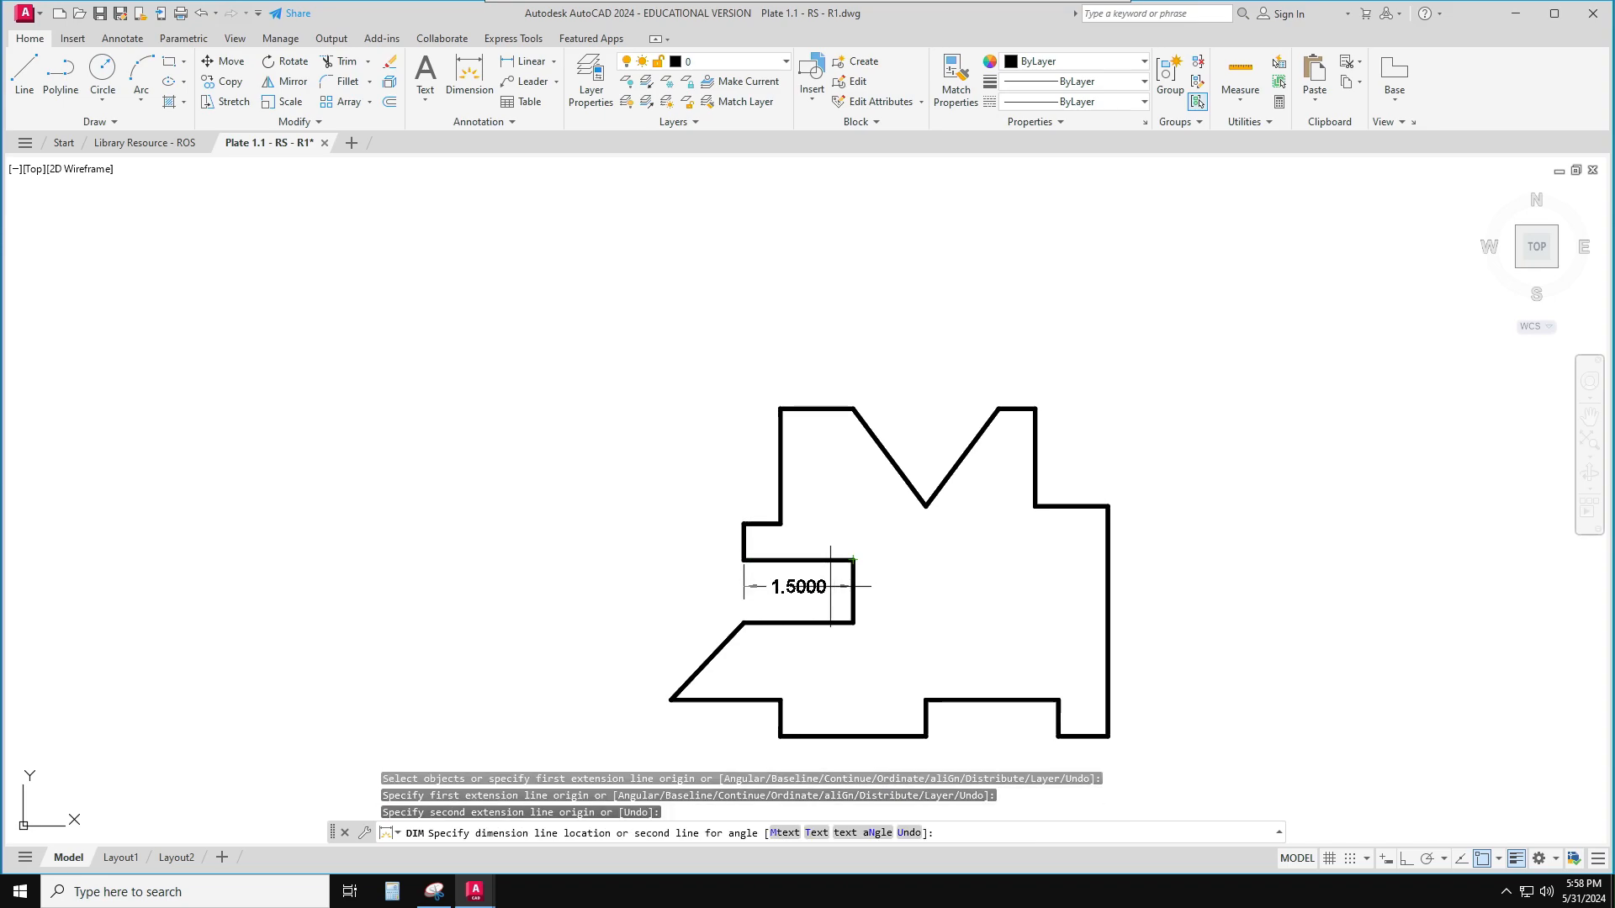
{"action": "key", "text": "Escape"}
{"action": "key", "text": "Escape"}
Erase the horizontal dimension inside the side notch
{"action": "left_click", "coordinate": [825, 593]}
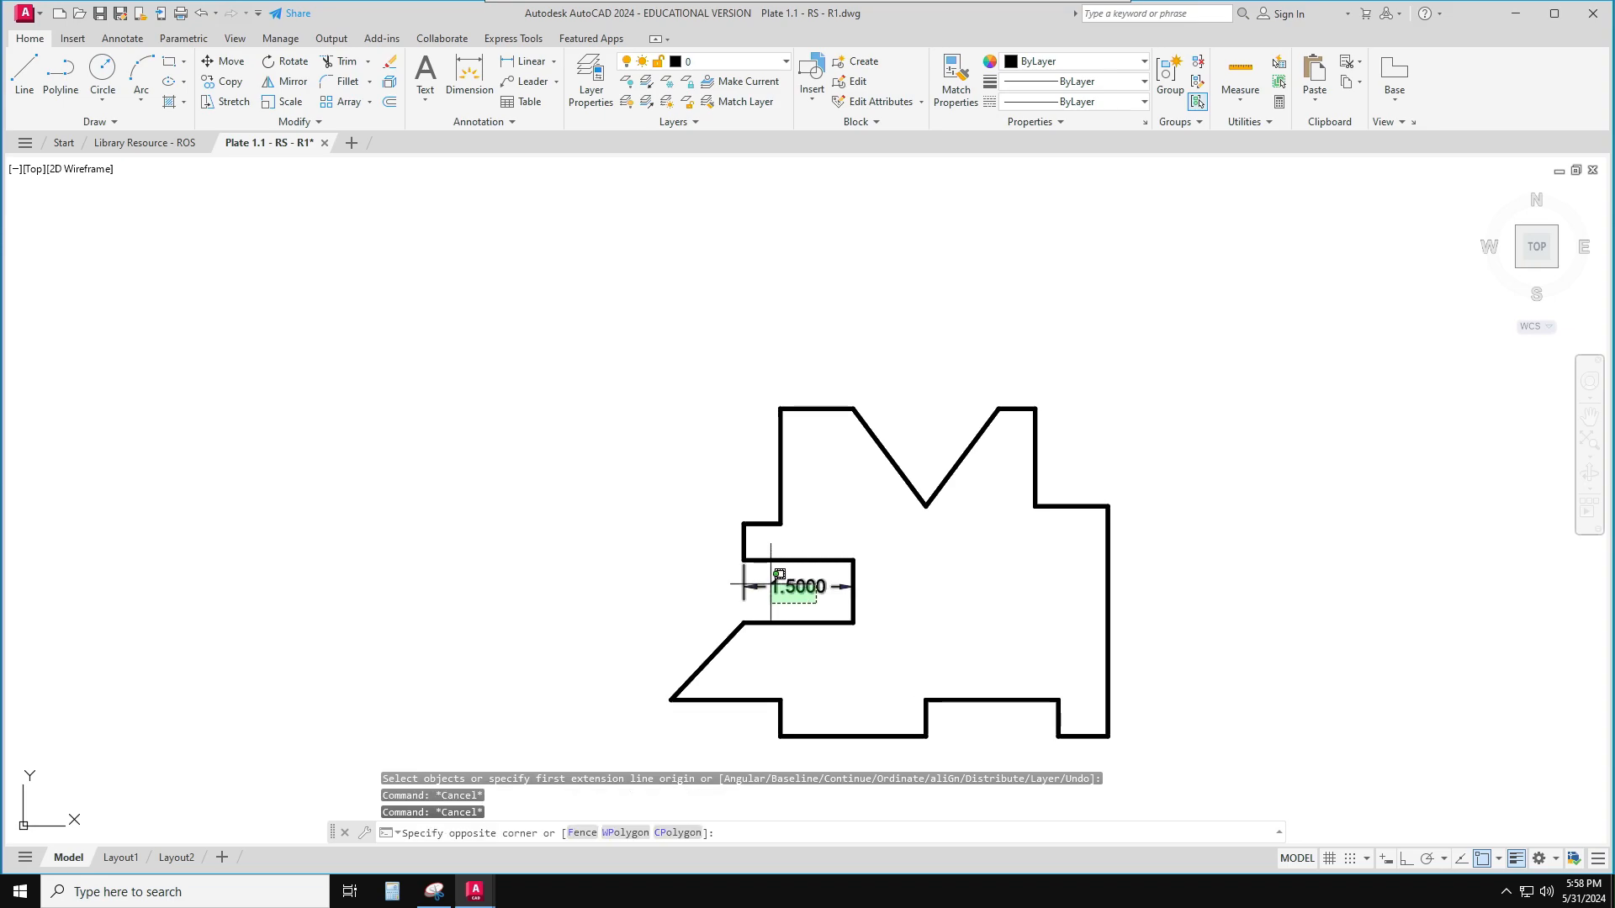
{"action": "left_click", "coordinate": [711, 592]}
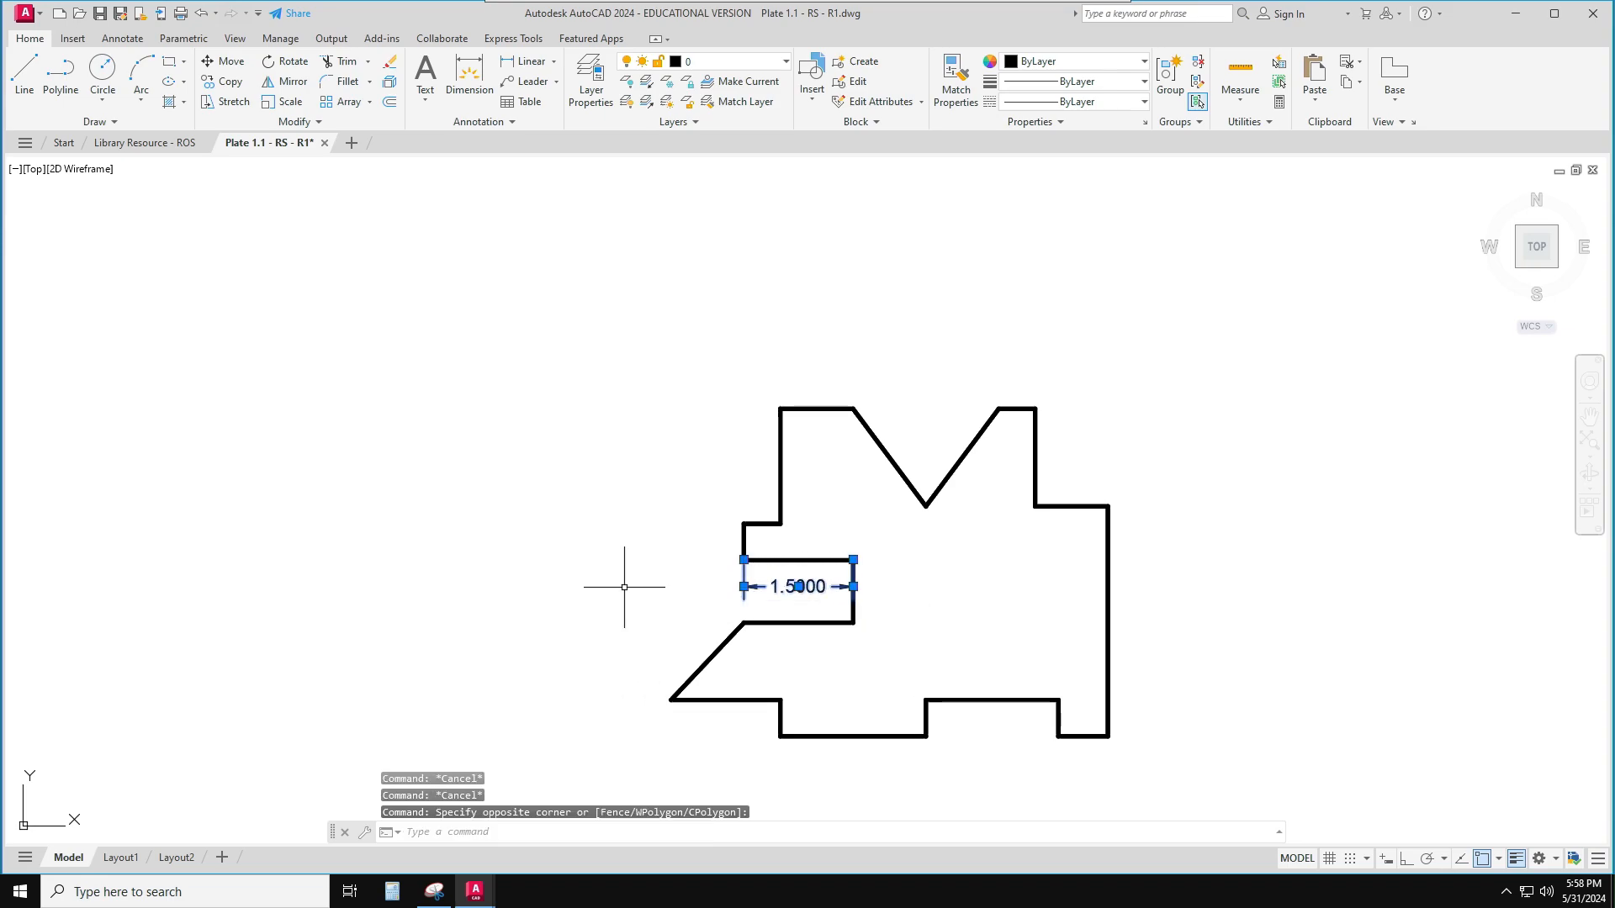
{"action": "key", "text": "Delete"}
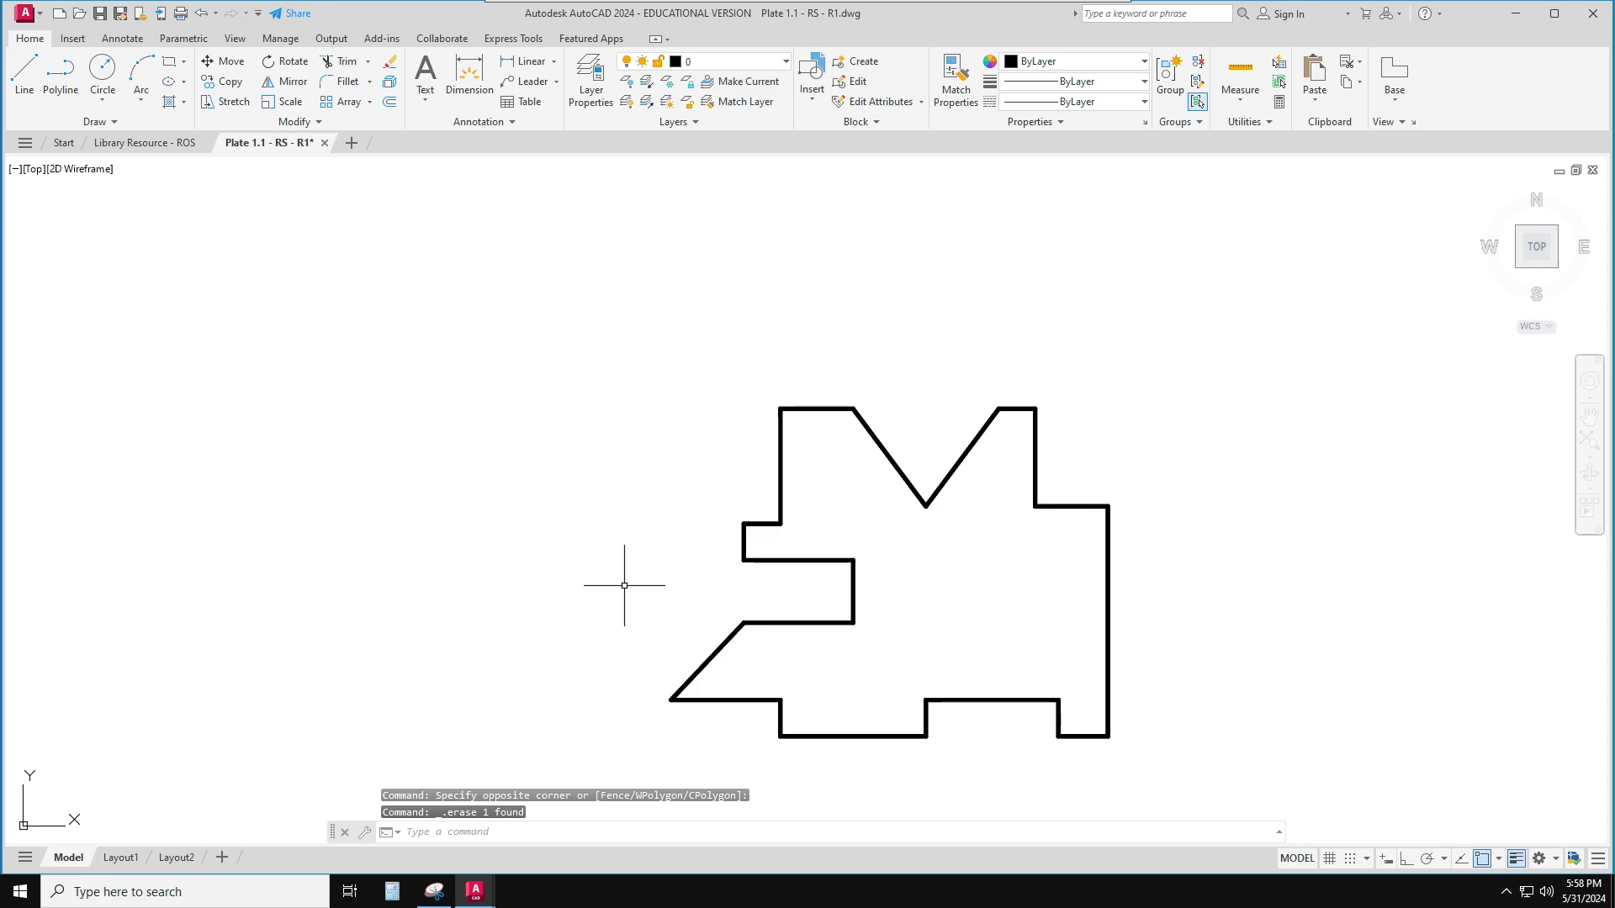
{"action": "key", "text": "Escape"}
{"action": "key", "text": "Escape"}
{"action": "key", "text": "Escape"}
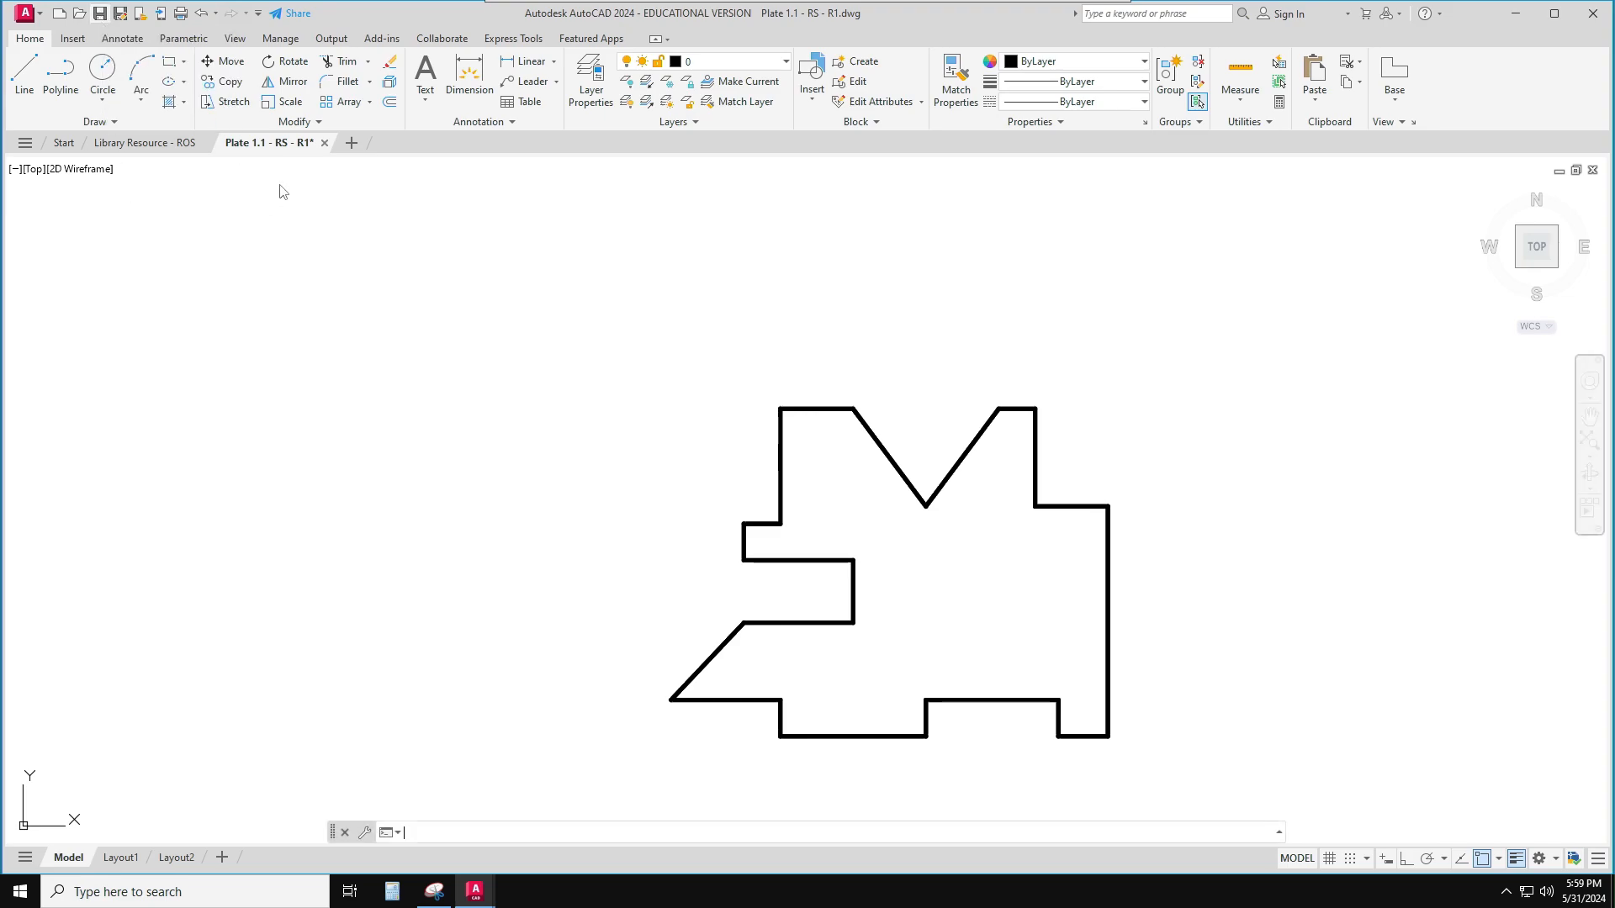
Save the revised plate drawing under its existing file name
{"action": "key", "text": "ctrl+s"}
{"action": "mouse_move", "coordinate": [303, 145]}
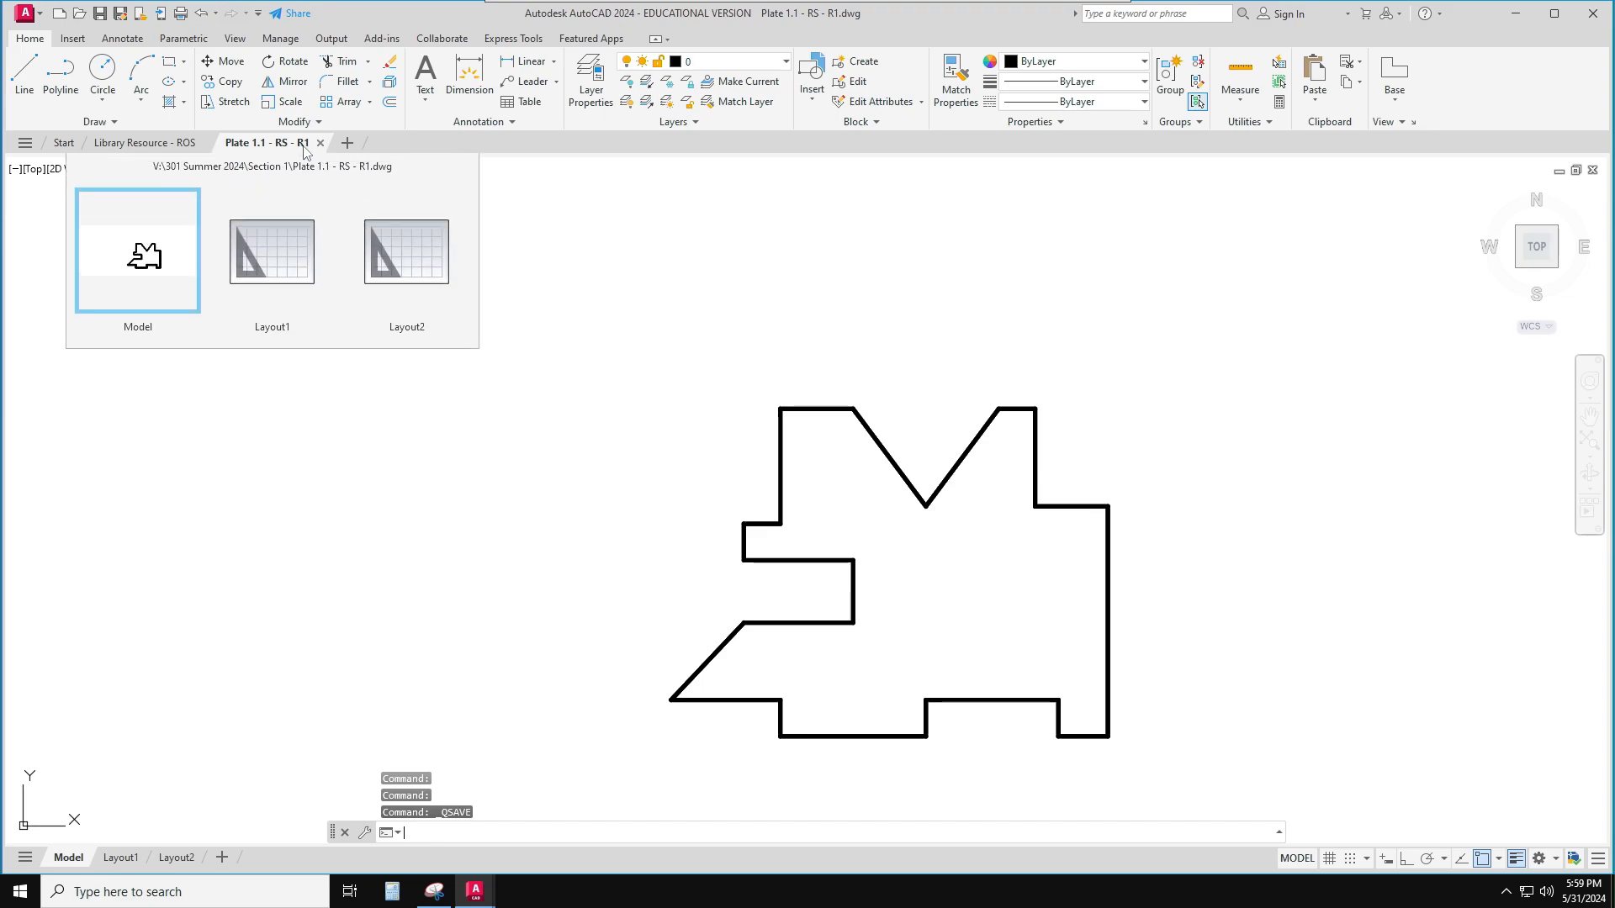